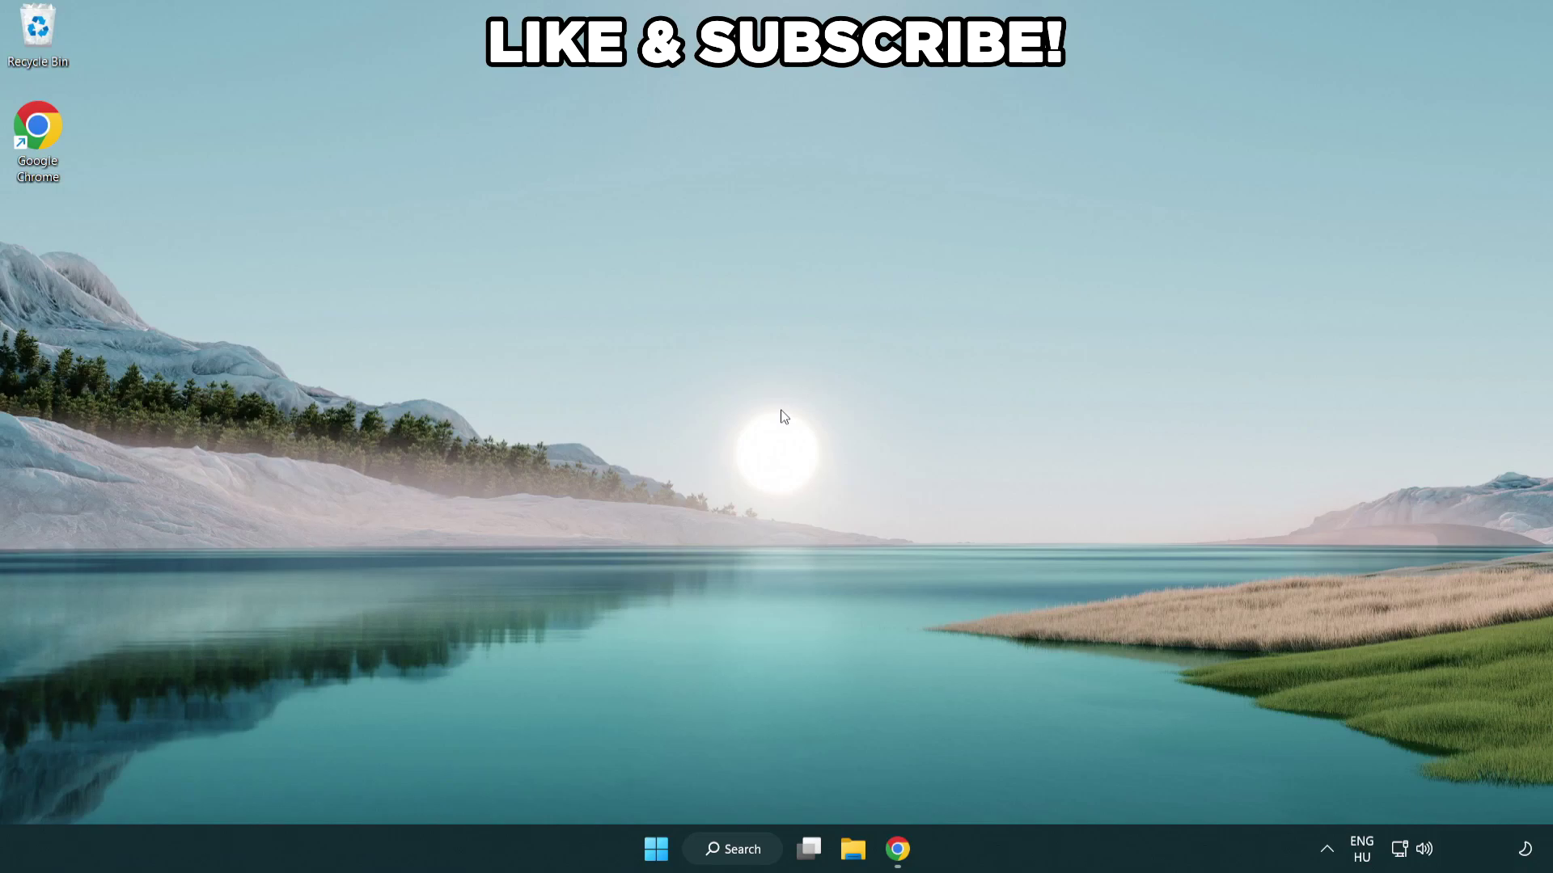
Step: Search Windows for 'edit power plan' to surface the power plan editor
{"action": "left_click", "coordinate": [752, 849]}
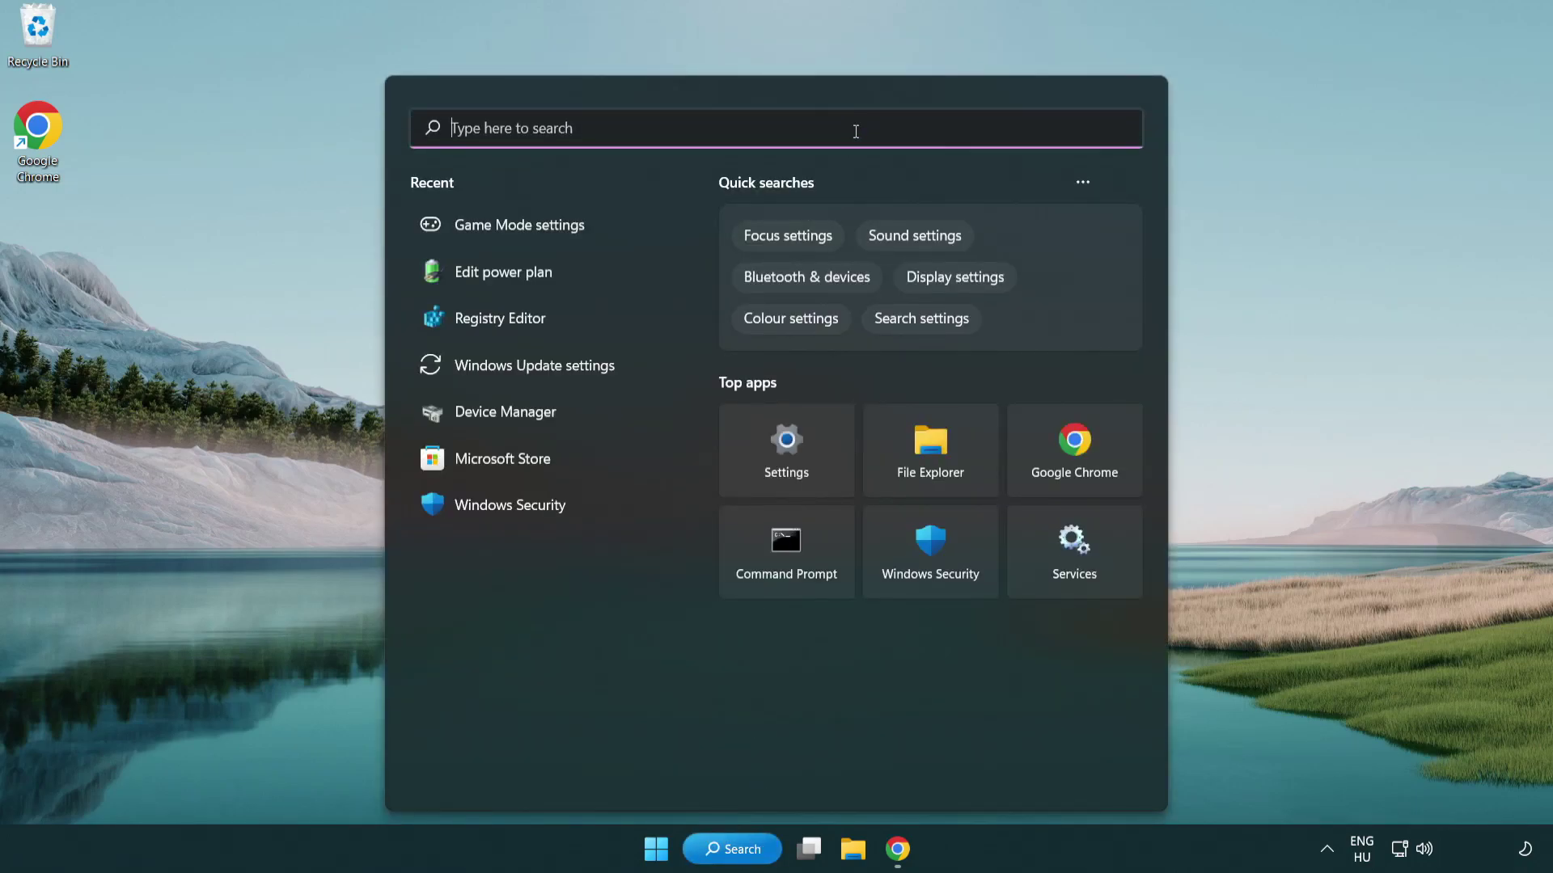
{"action": "type", "text": "edit power "}
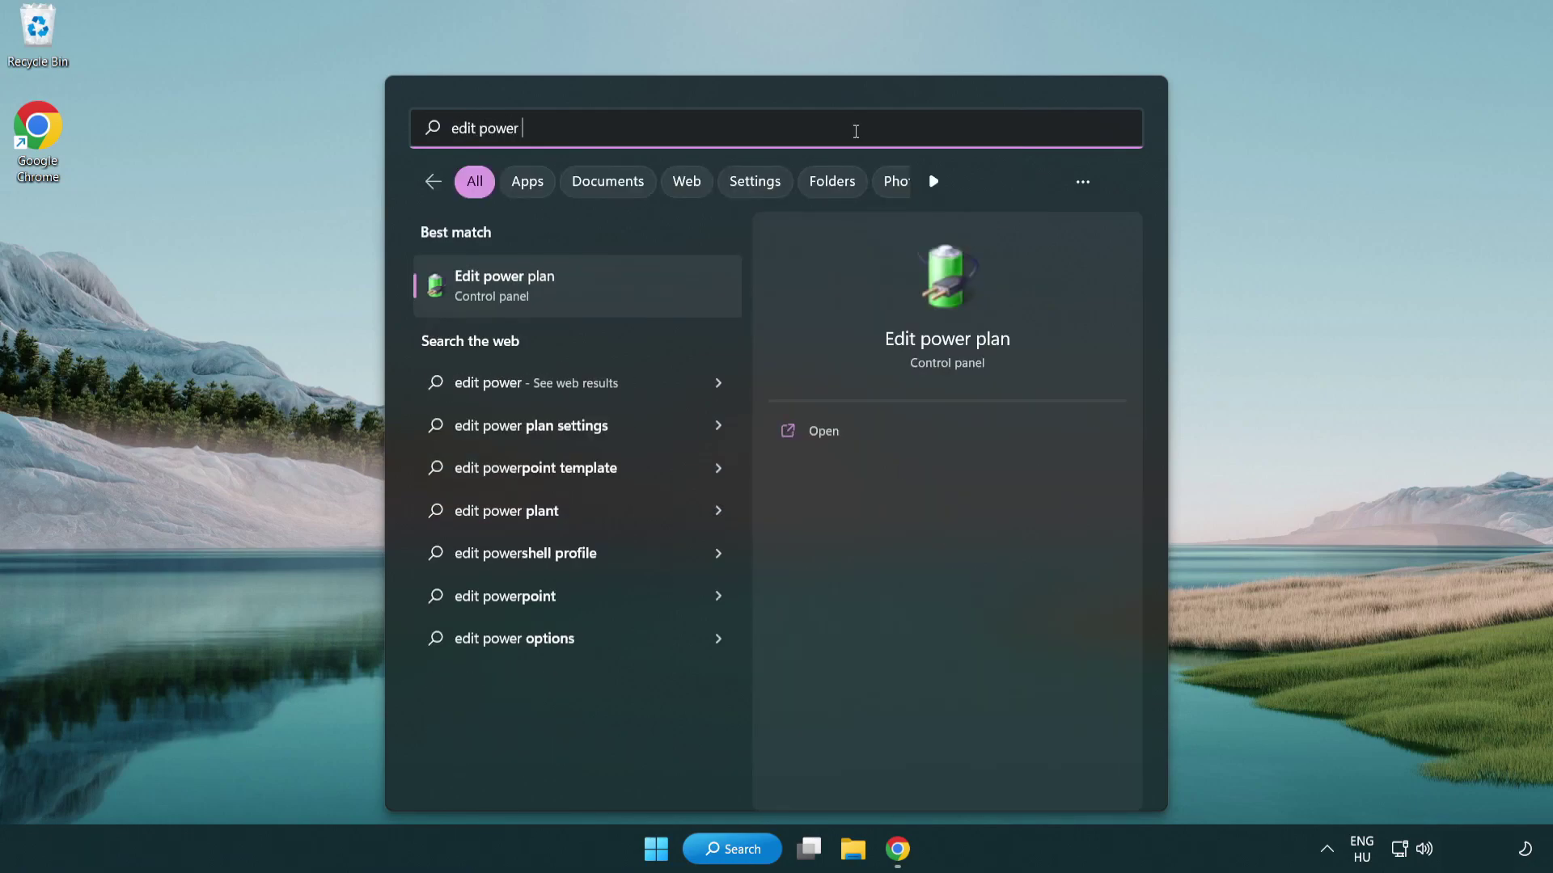
{"action": "type", "text": "plan"}
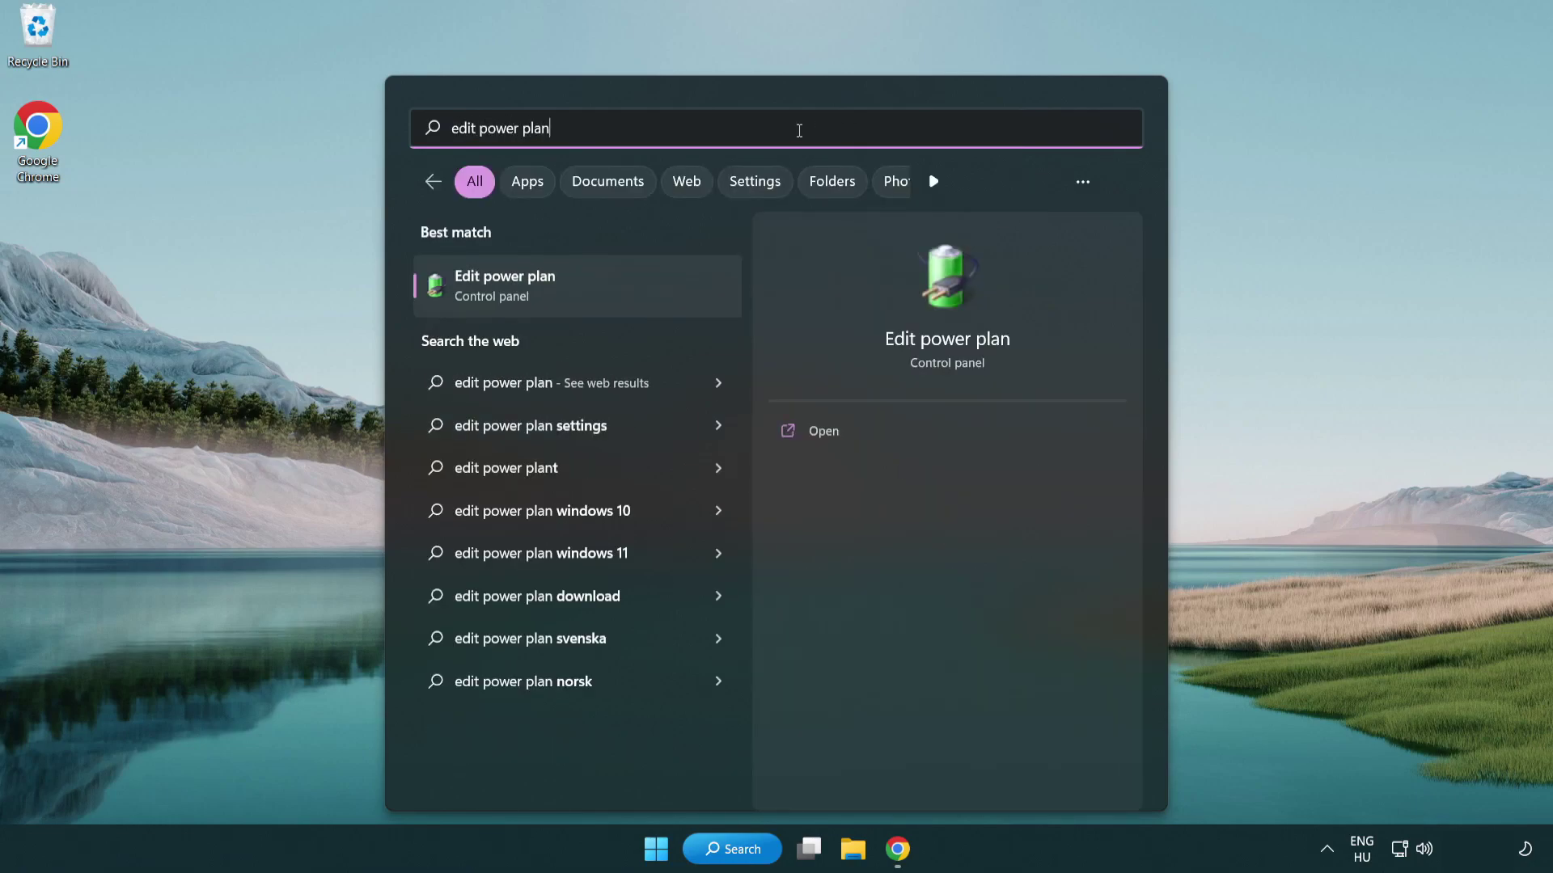
Step: Switch the active power plan from Balanced to High performance in Power Options, then close it
{"action": "left_click", "coordinate": [583, 289]}
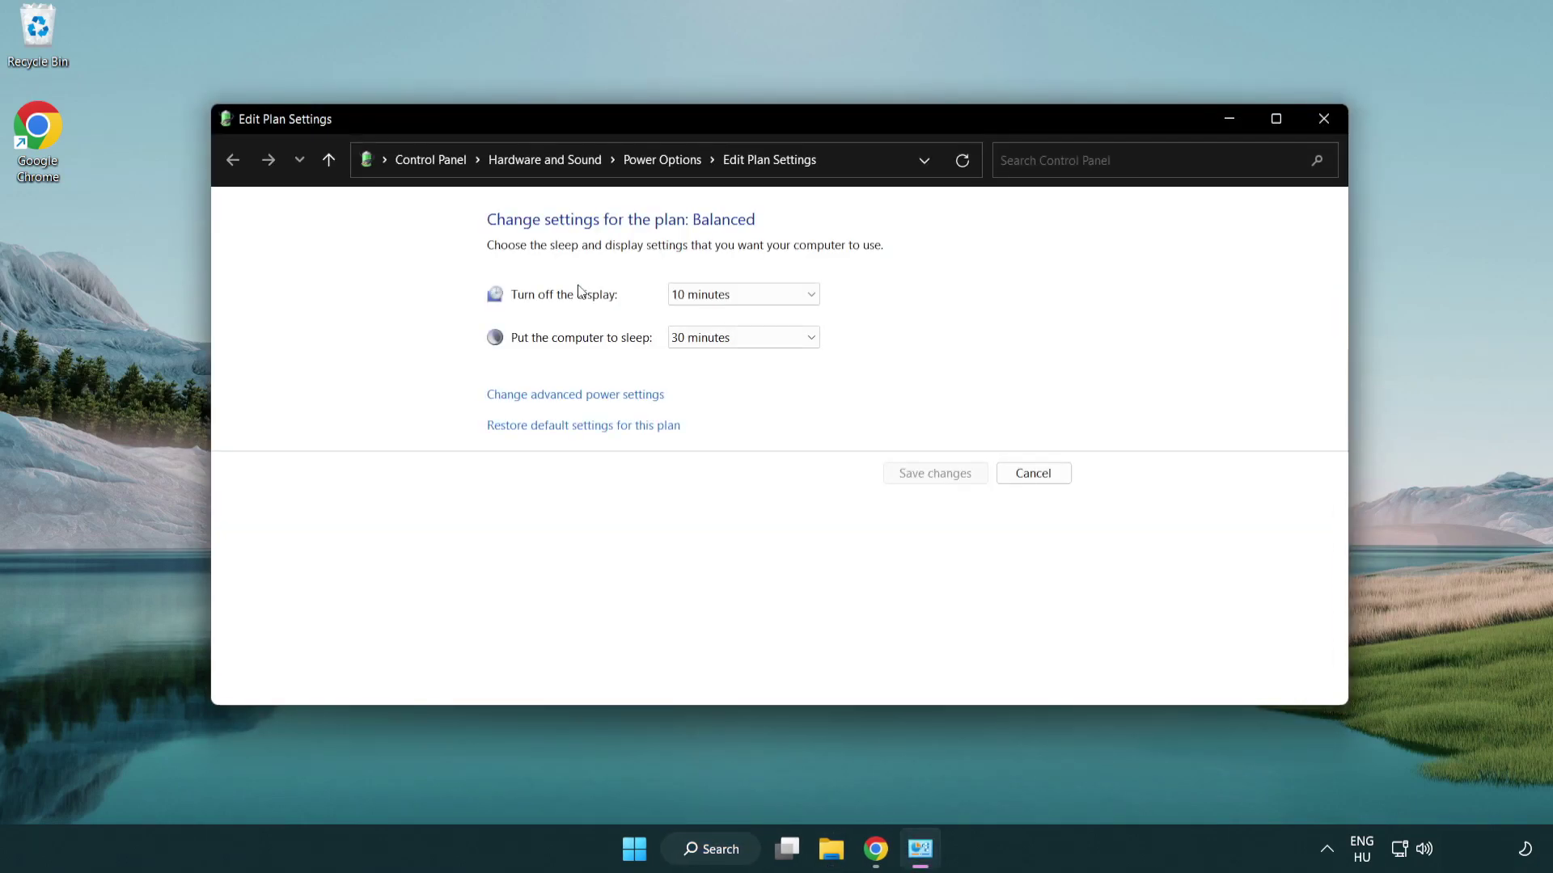
{"action": "left_click", "coordinate": [674, 178]}
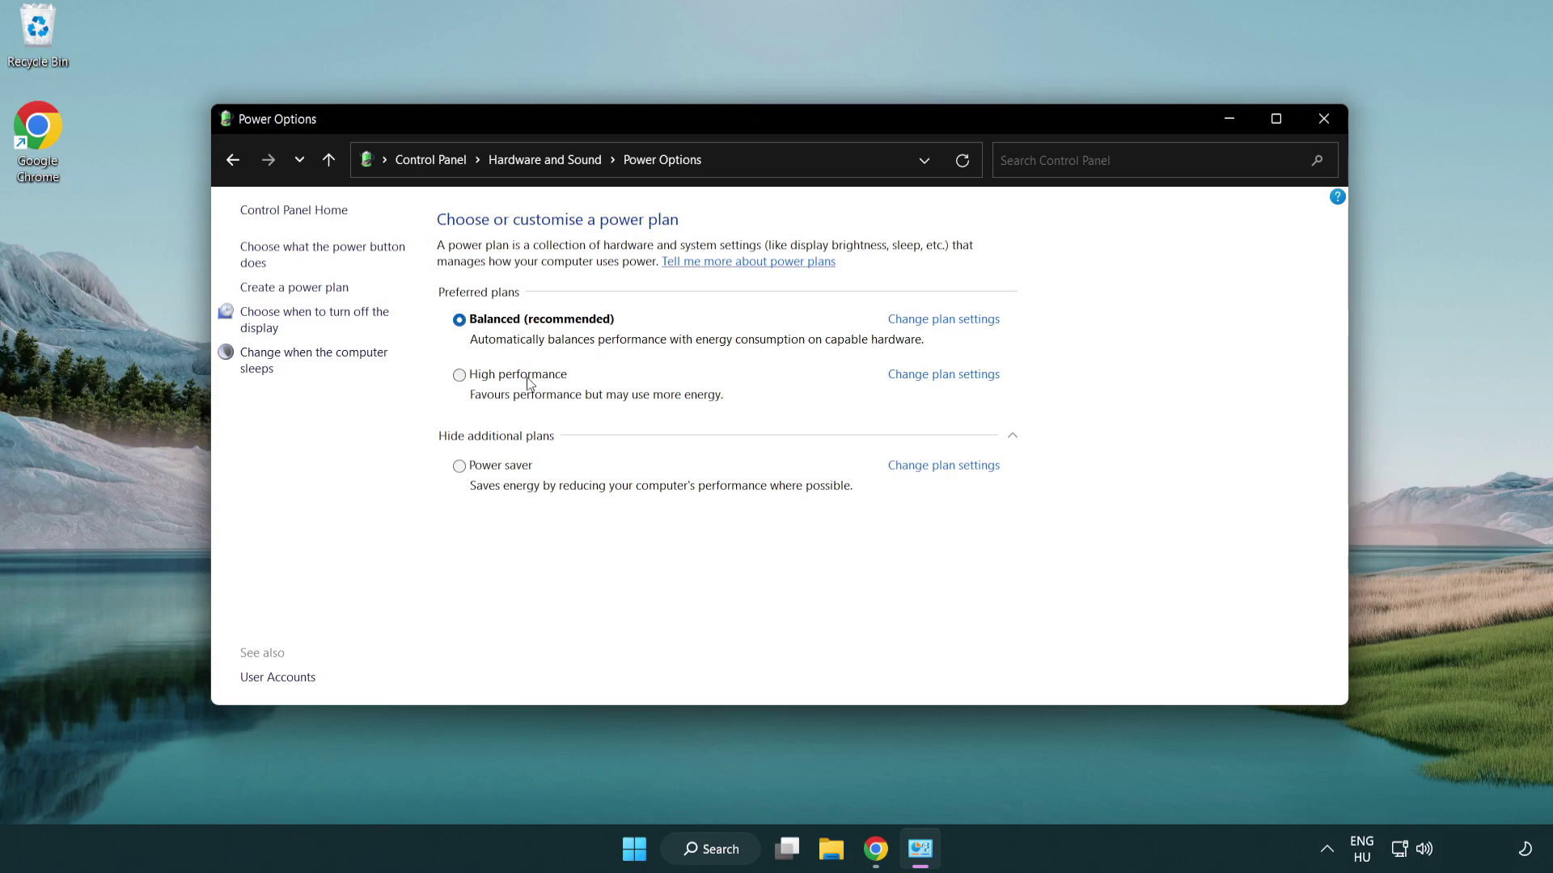
{"action": "left_click", "coordinate": [459, 379]}
{"action": "left_click", "coordinate": [1323, 121]}
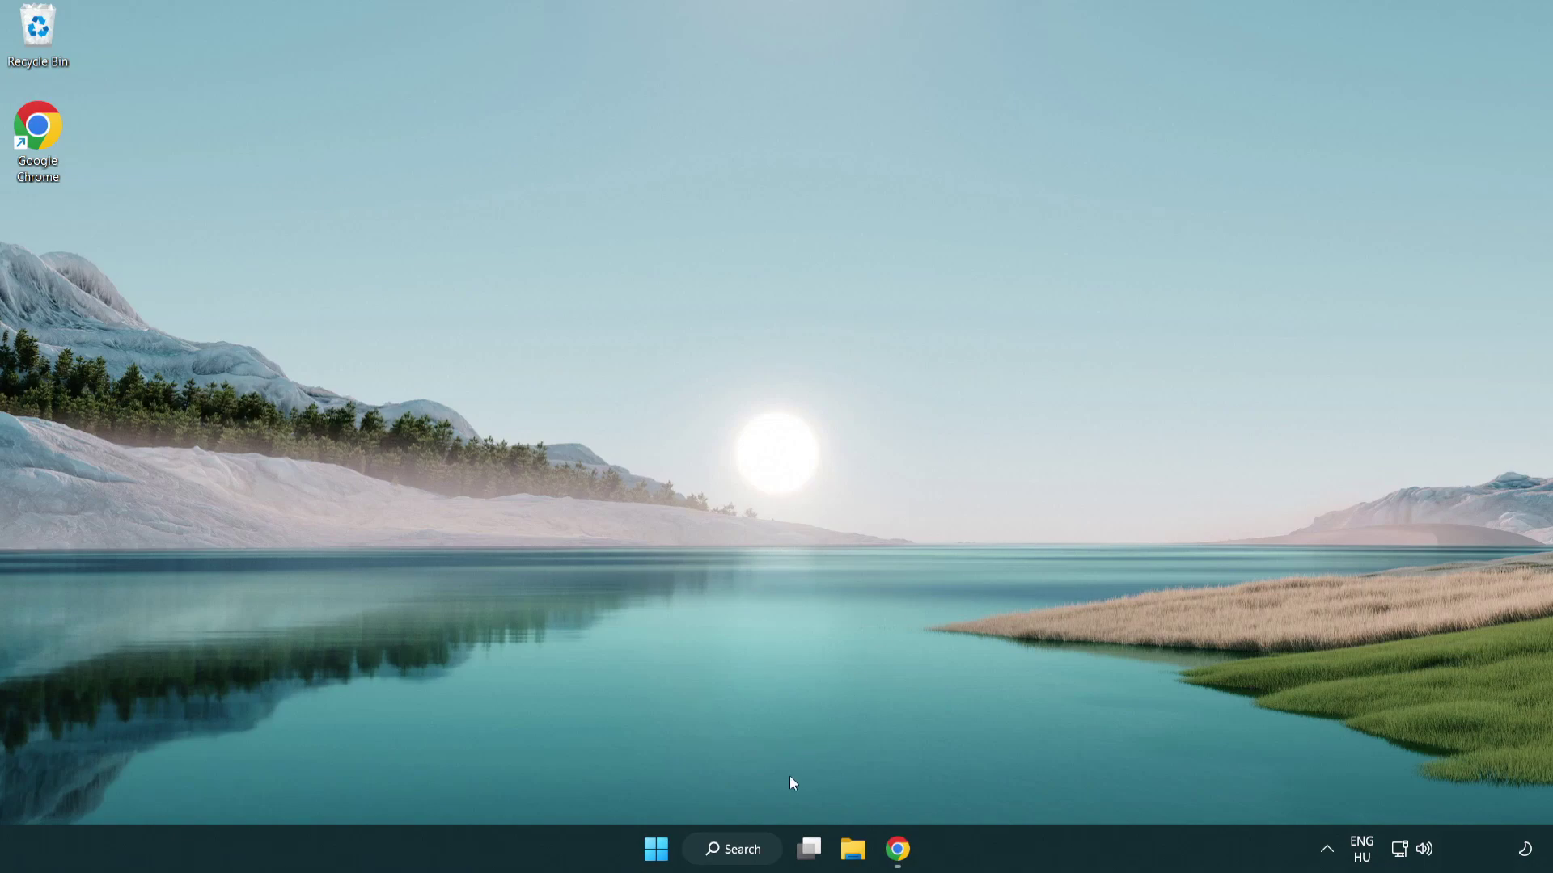
Step: Search Windows for 'device manager'
{"action": "left_click", "coordinate": [752, 849]}
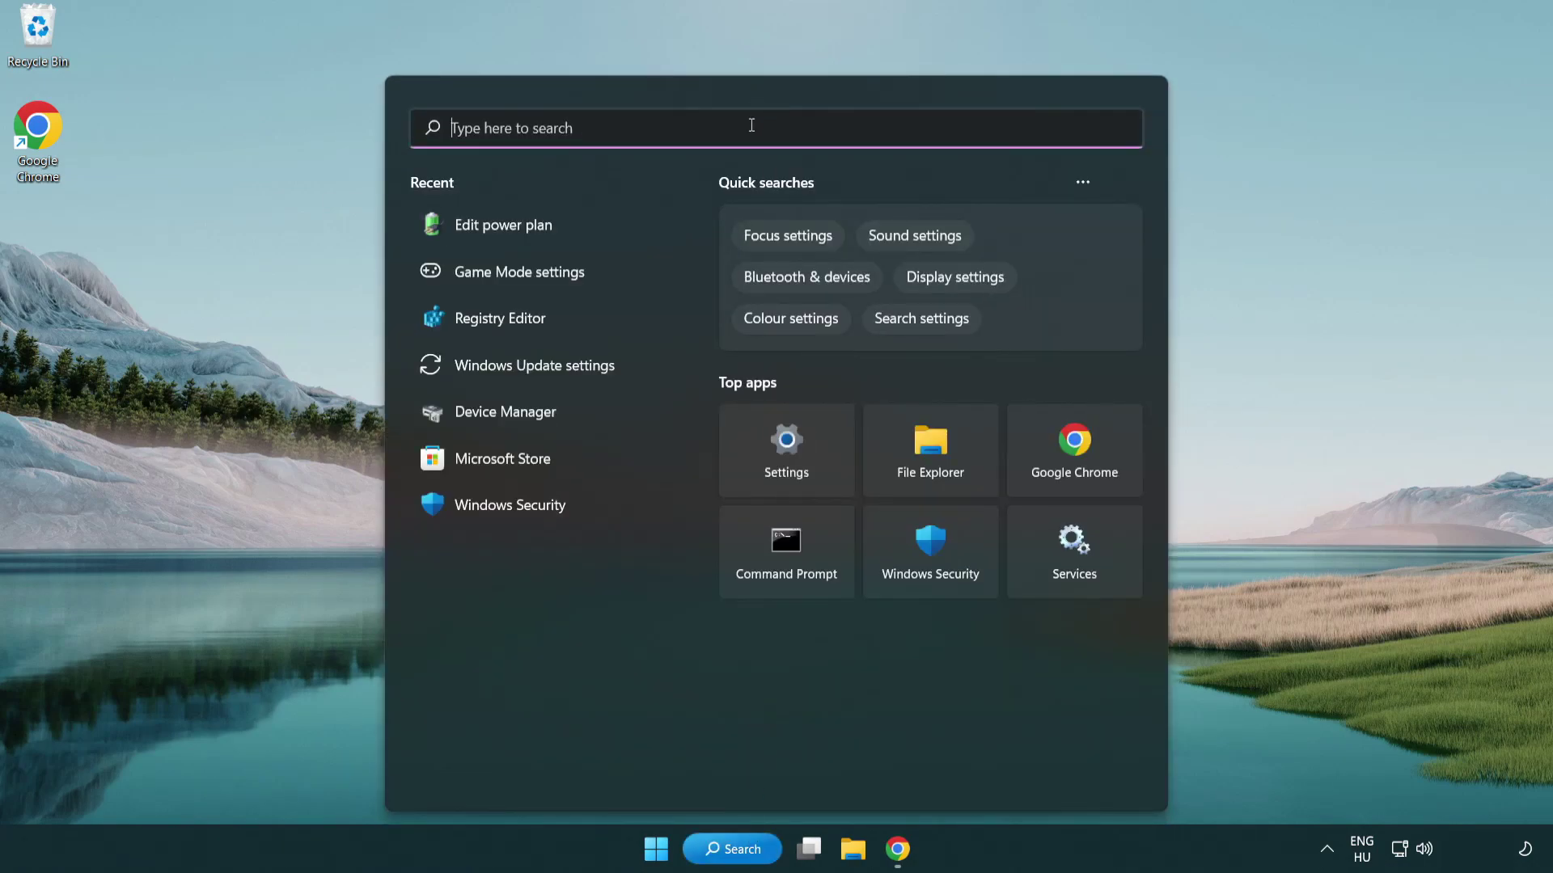
{"action": "type", "text": "device manager"}
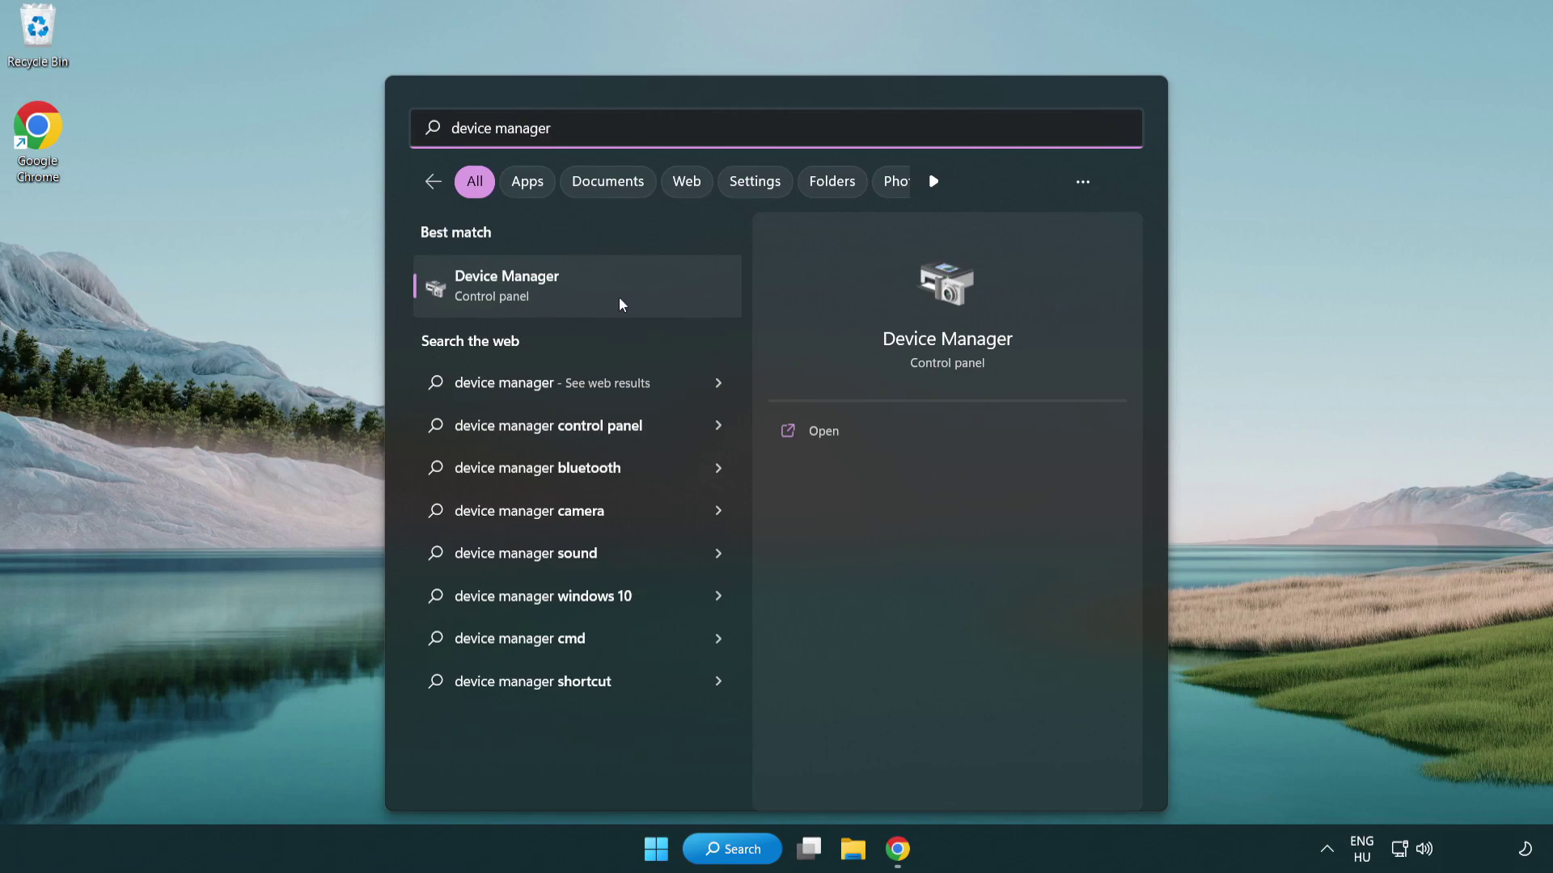
Step: Launch Device Manager and bring up the context menu for the VMware SVGA 3D display adapter
{"action": "left_click", "coordinate": [593, 290]}
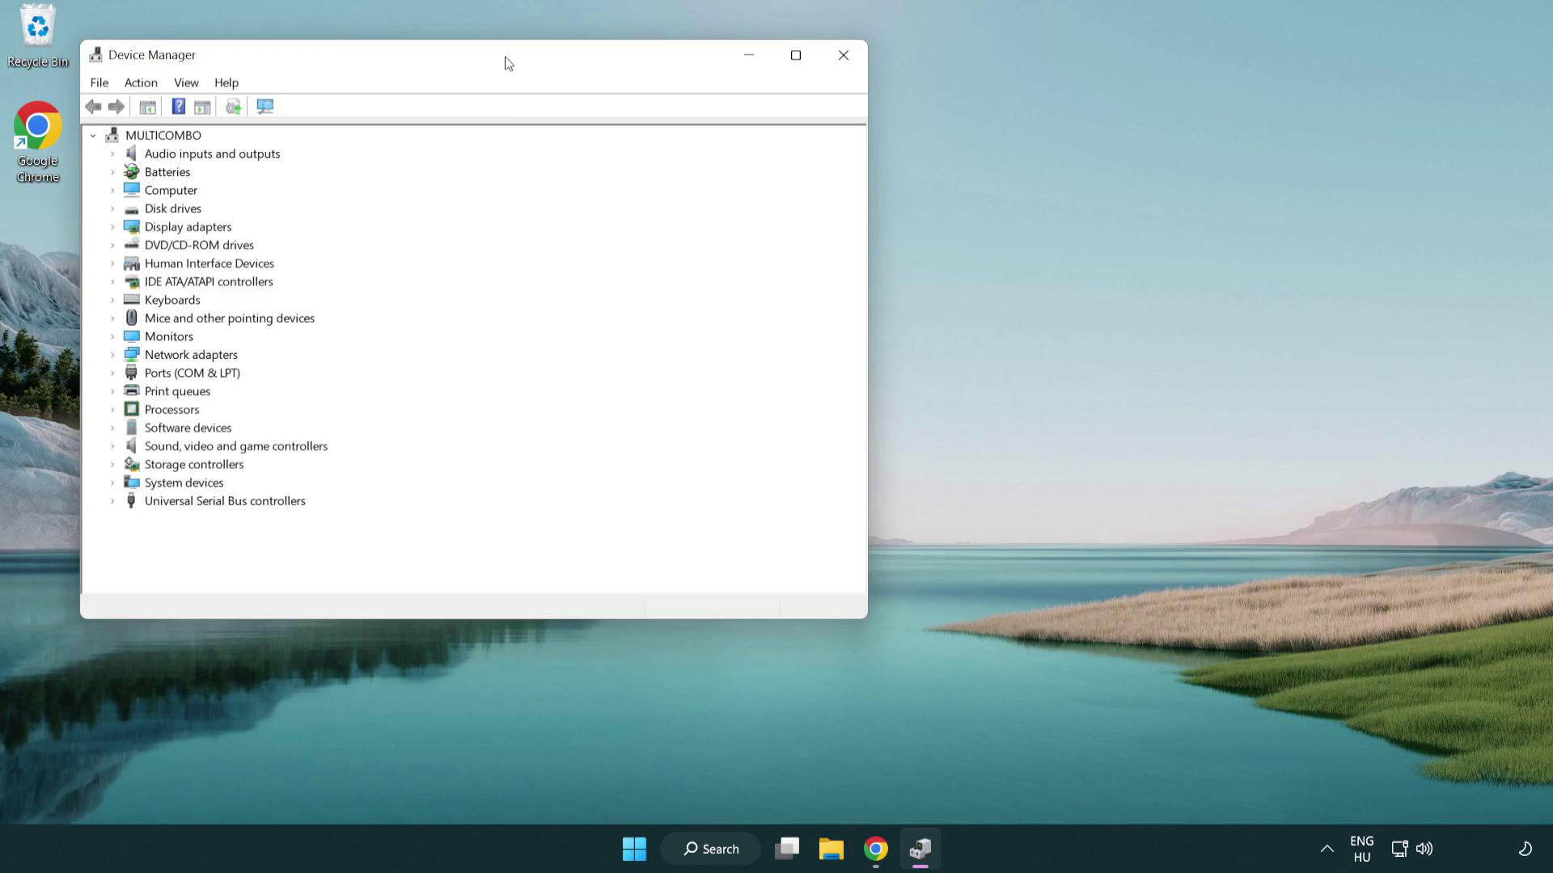
{"action": "mouse_move", "coordinate": [507, 63]}
{"action": "left_mouse_down"}
{"action": "mouse_move", "coordinate": [711, 144]}
{"action": "mouse_move", "coordinate": [795, 144]}
{"action": "left_mouse_up"}
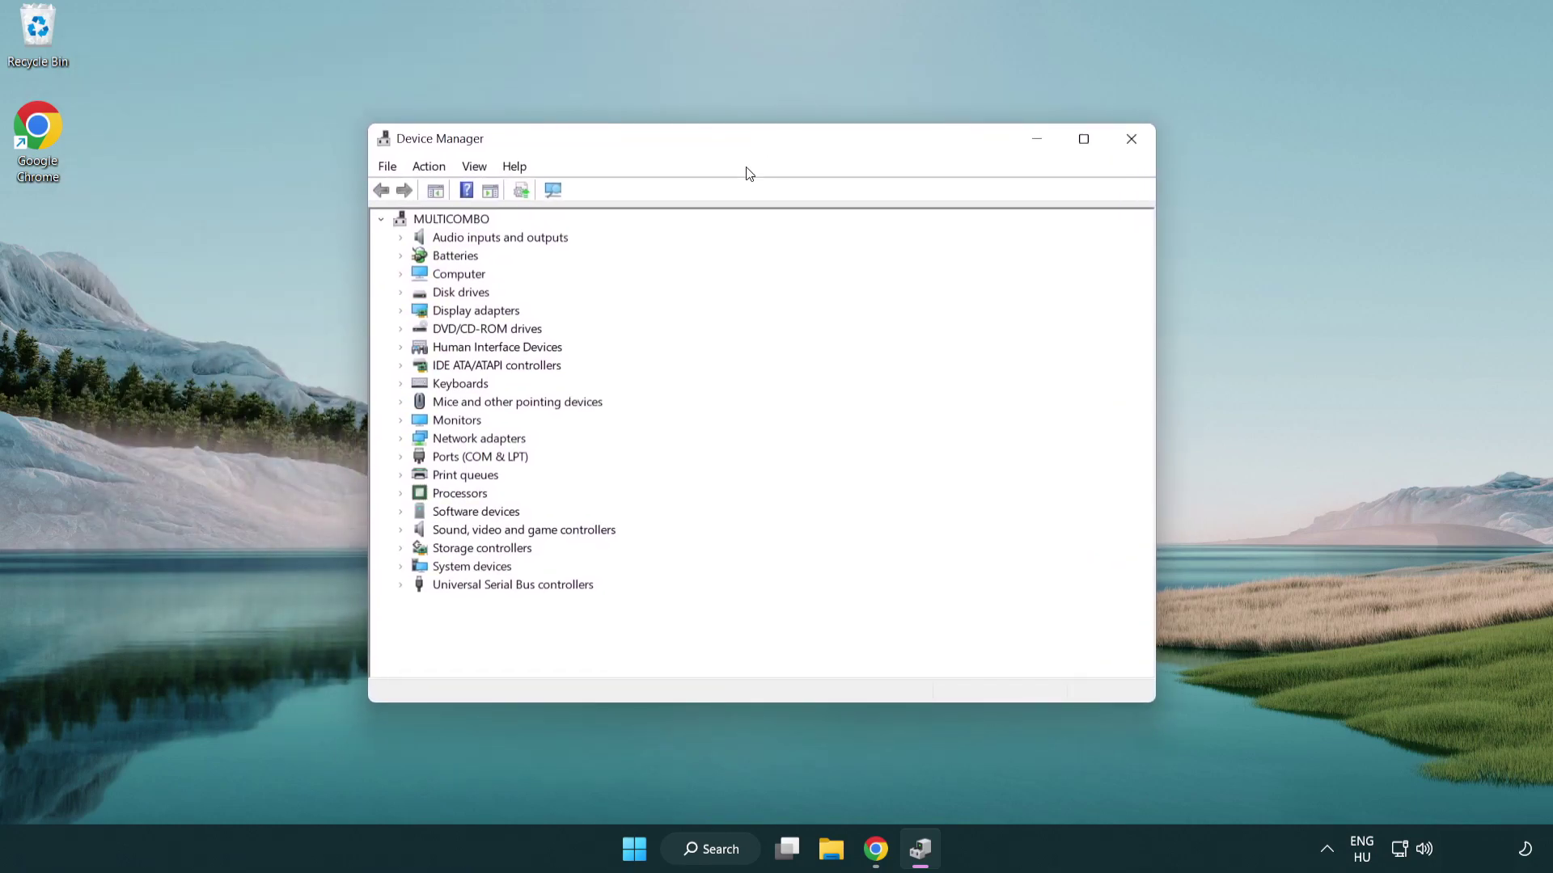
{"action": "left_click", "coordinate": [419, 313]}
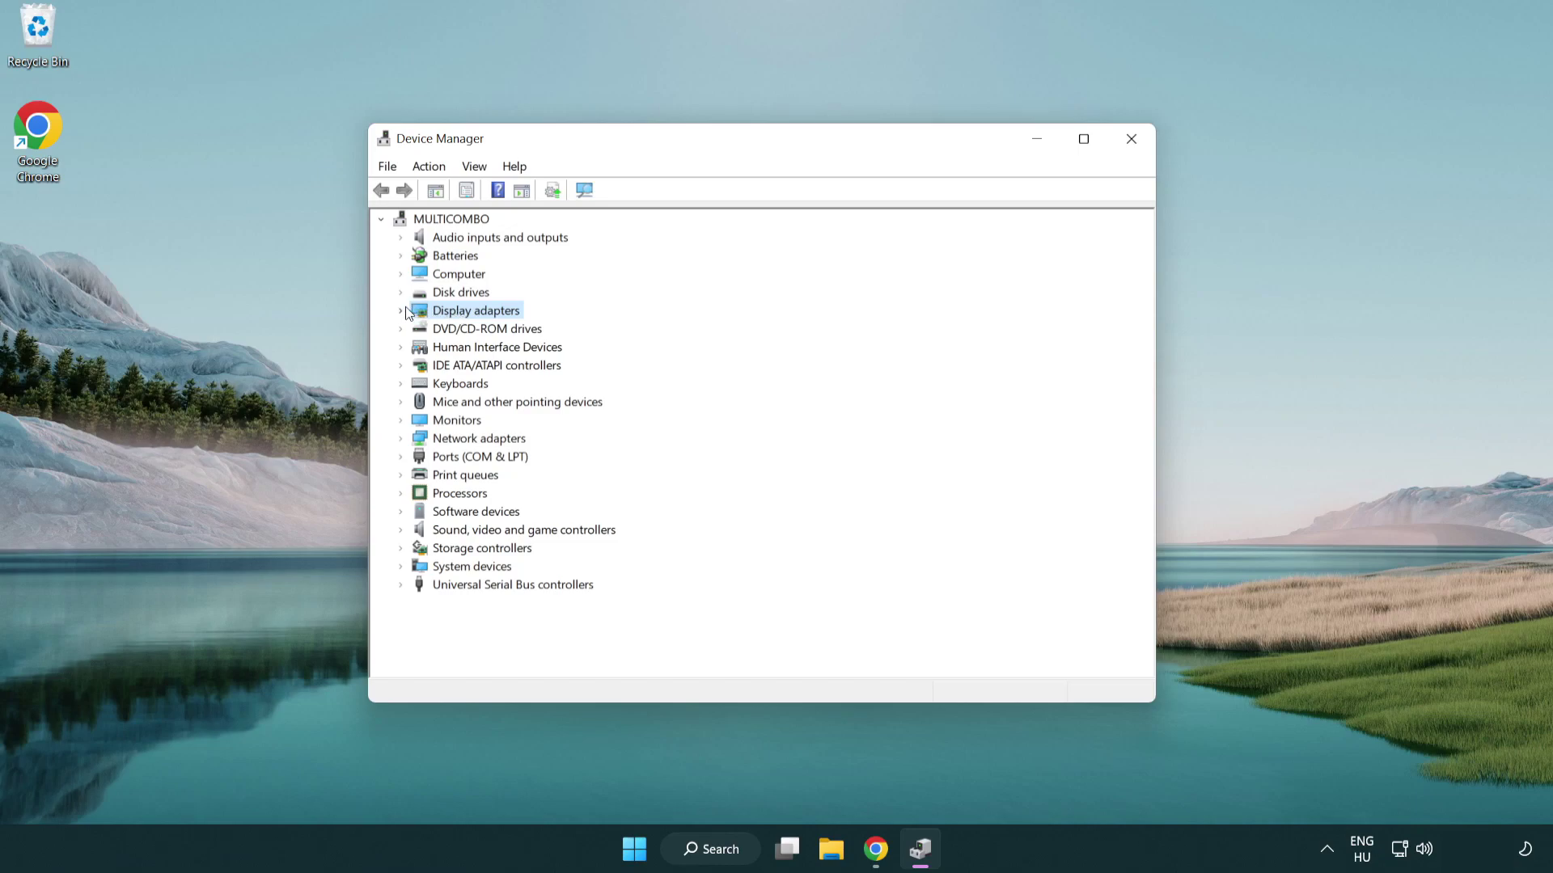
{"action": "left_click", "coordinate": [402, 310]}
{"action": "left_click", "coordinate": [437, 329]}
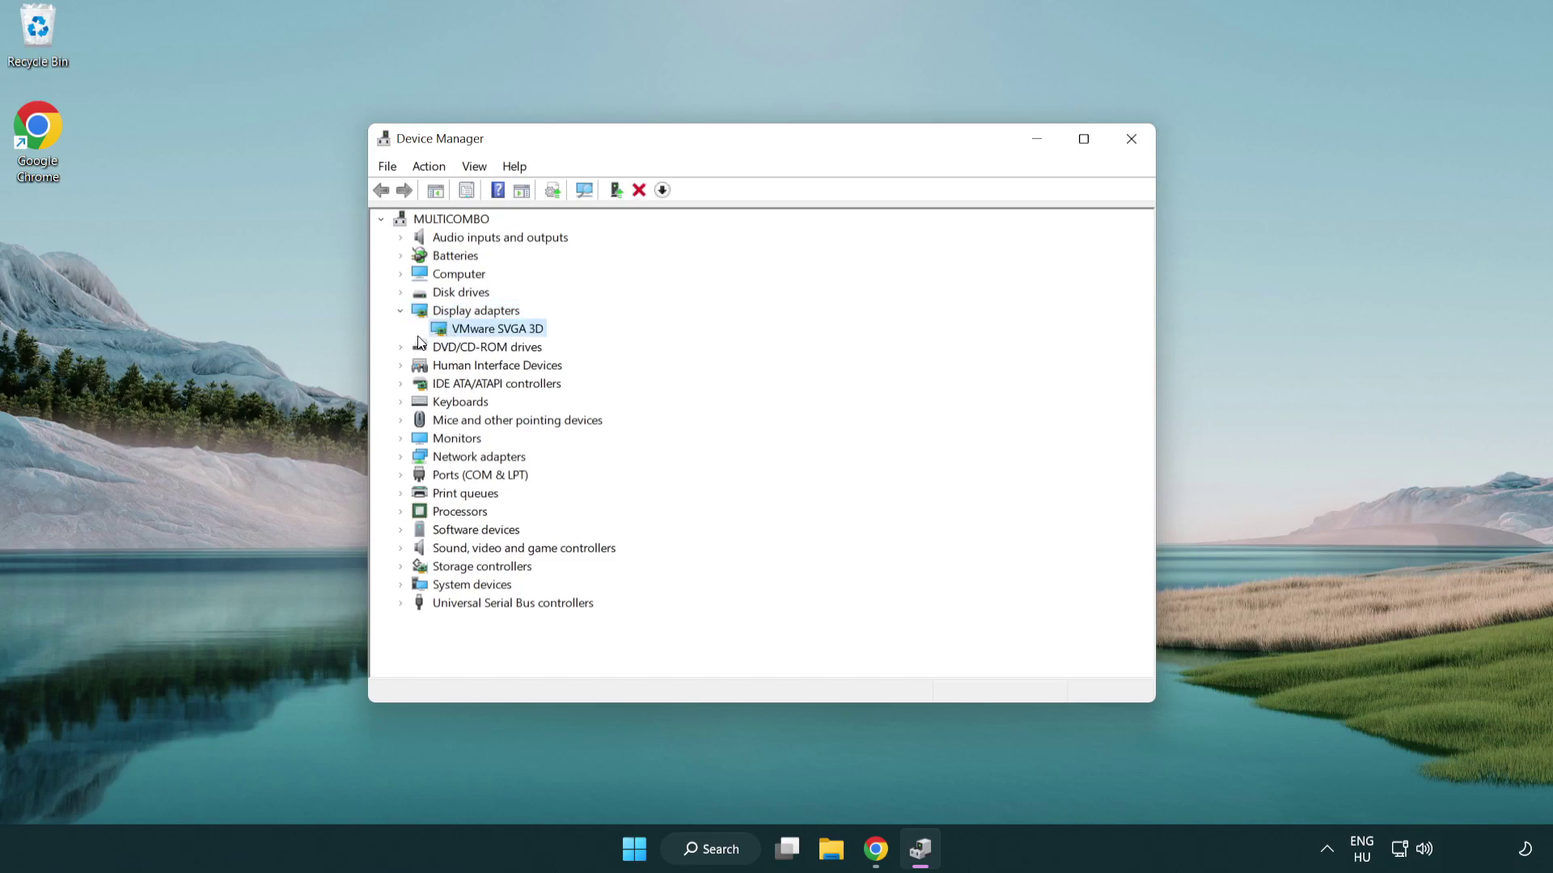
{"action": "right_click", "coordinate": [489, 335]}
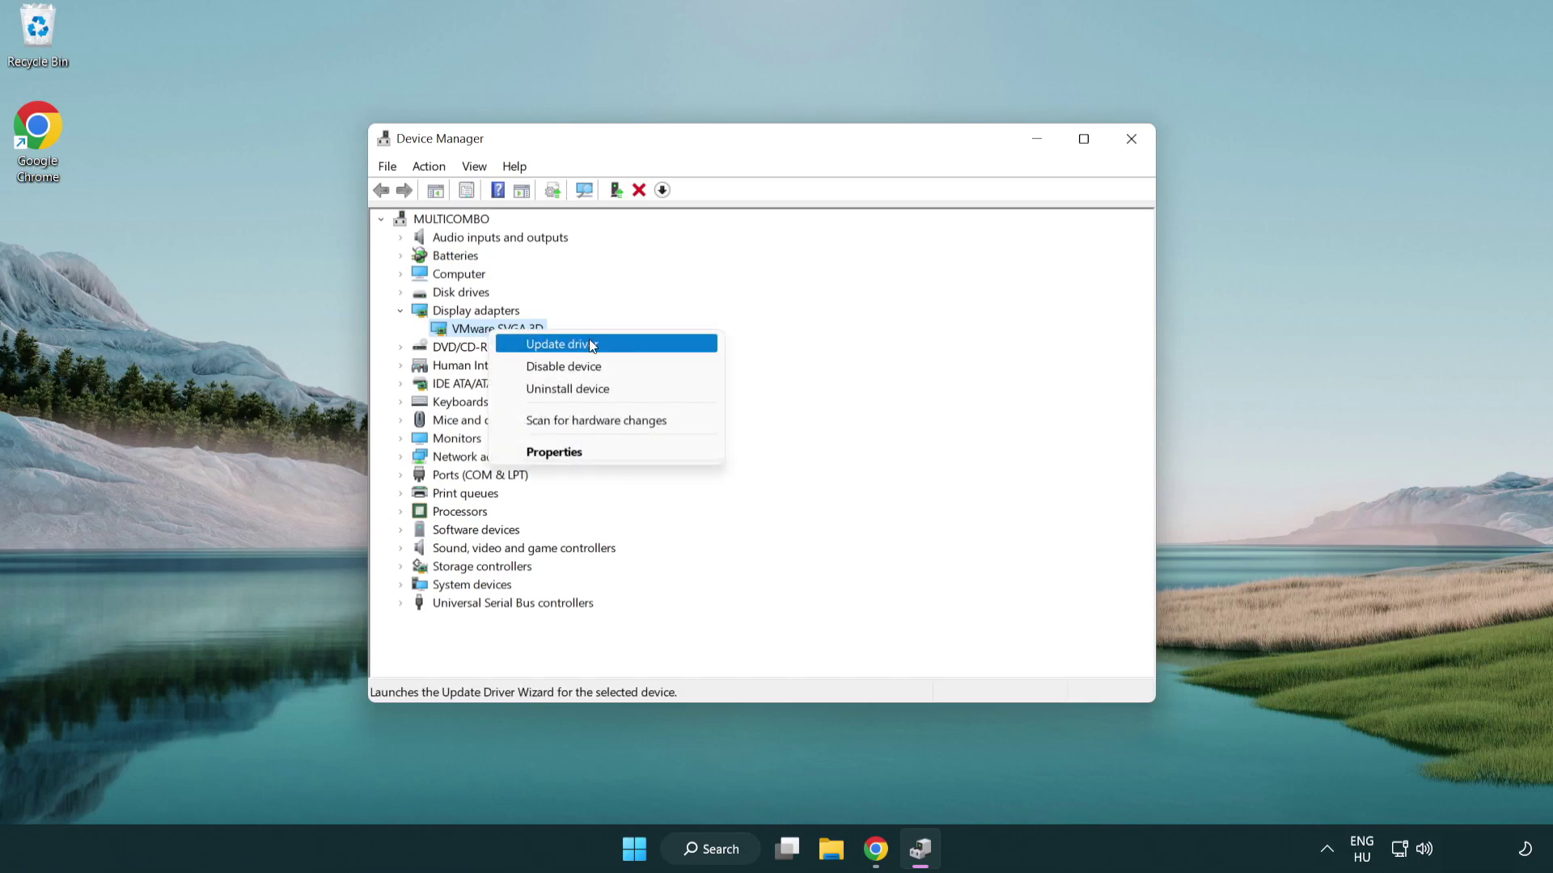
Step: Run an automatic driver search for VMware SVGA 3D, confirming the best driver is already installed
{"action": "left_click", "coordinate": [618, 346]}
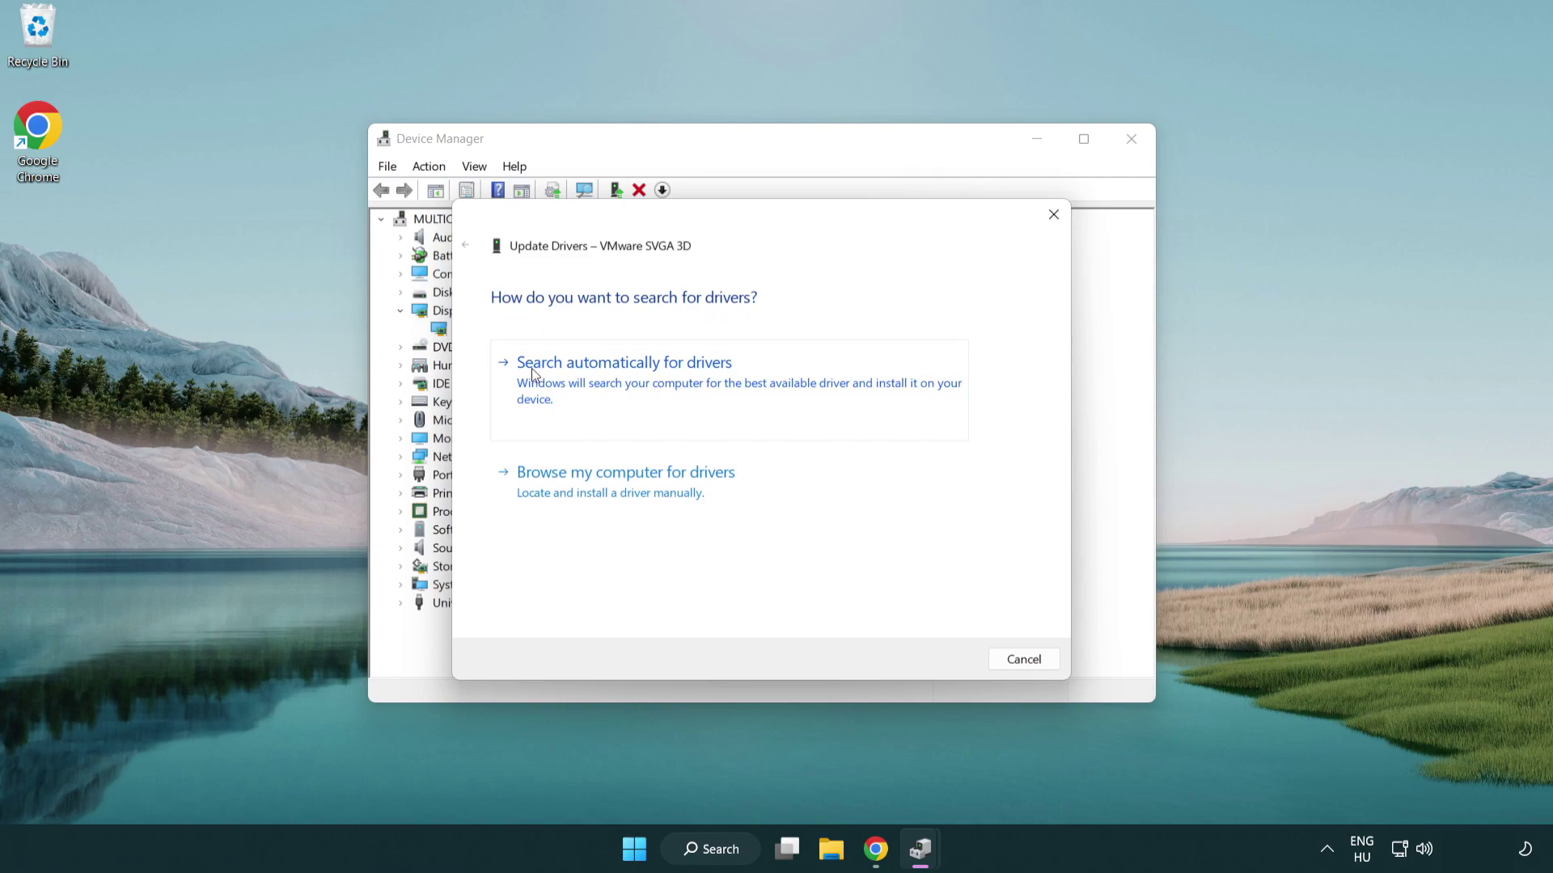
{"action": "left_click", "coordinate": [637, 381]}
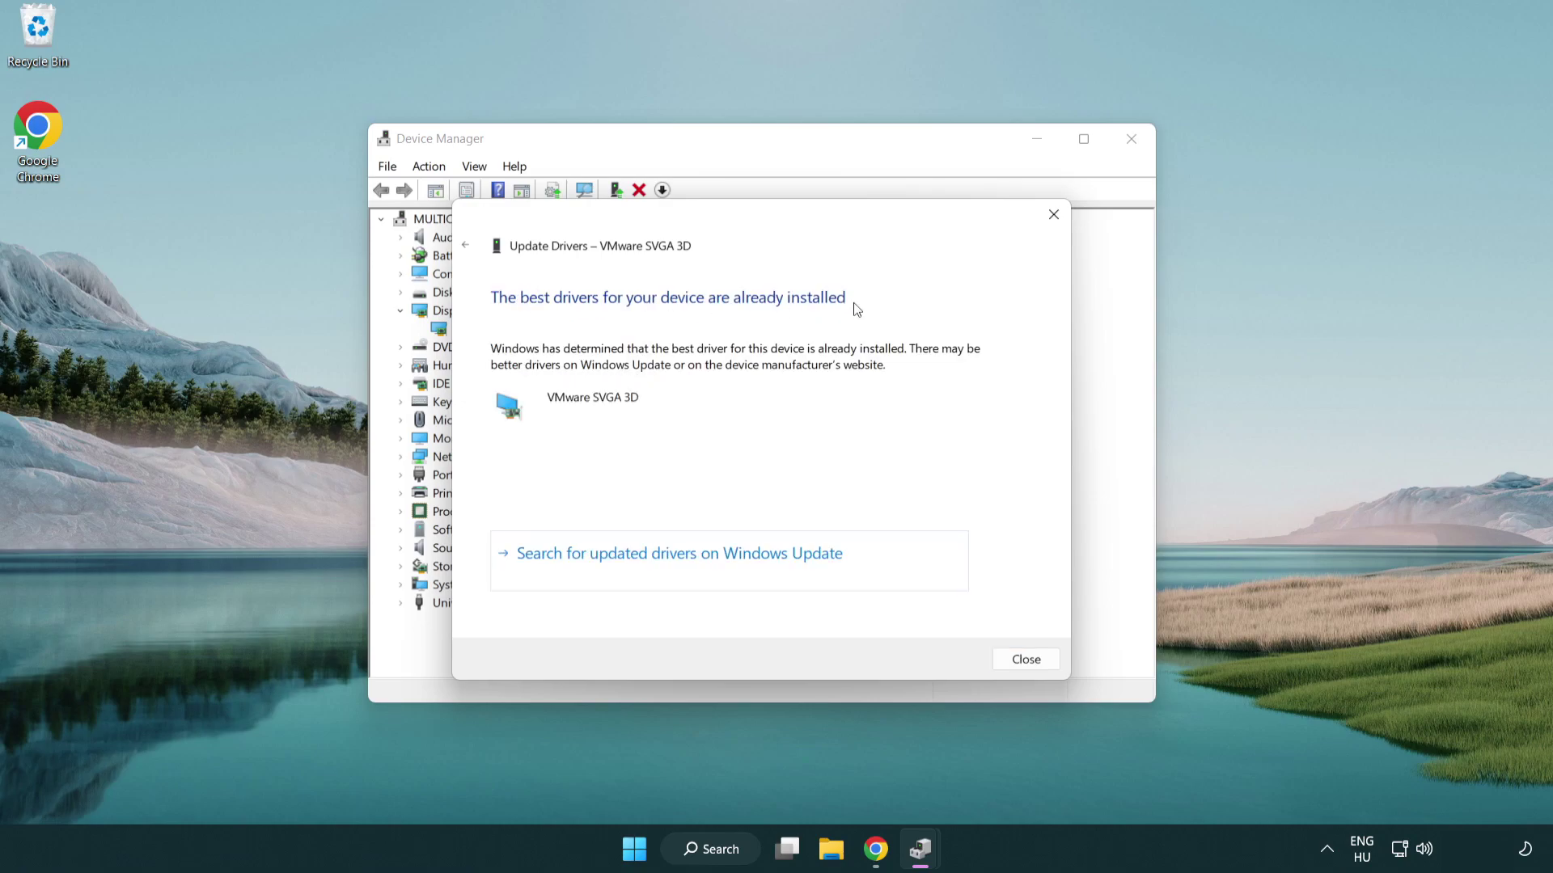
{"action": "left_click", "coordinate": [1017, 659]}
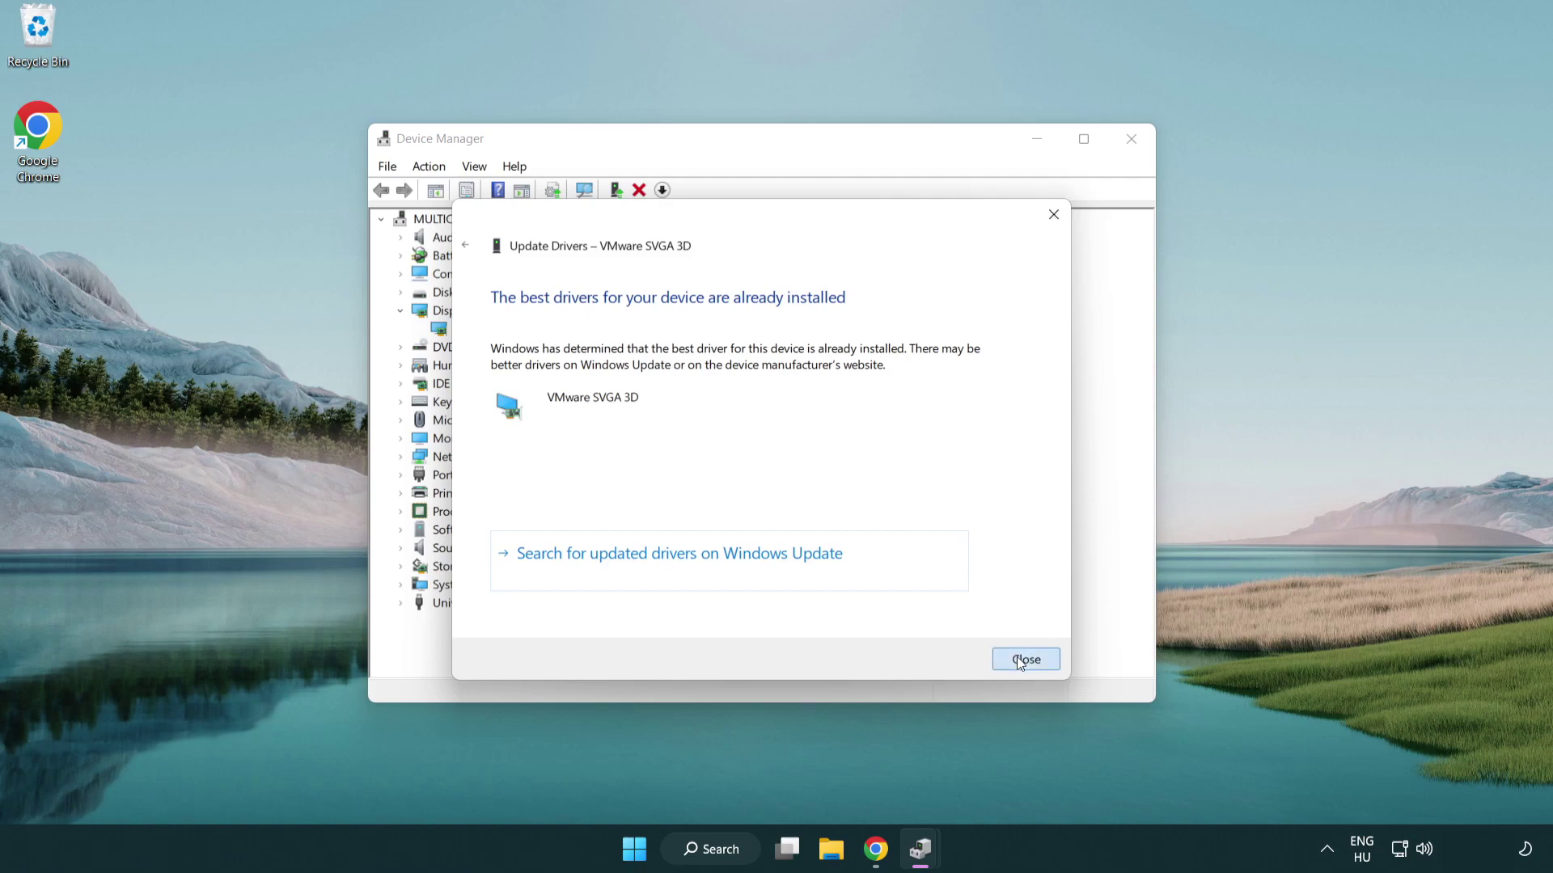
Step: Close Device Manager and search Windows for 'game mode'
{"action": "left_click", "coordinate": [1125, 137]}
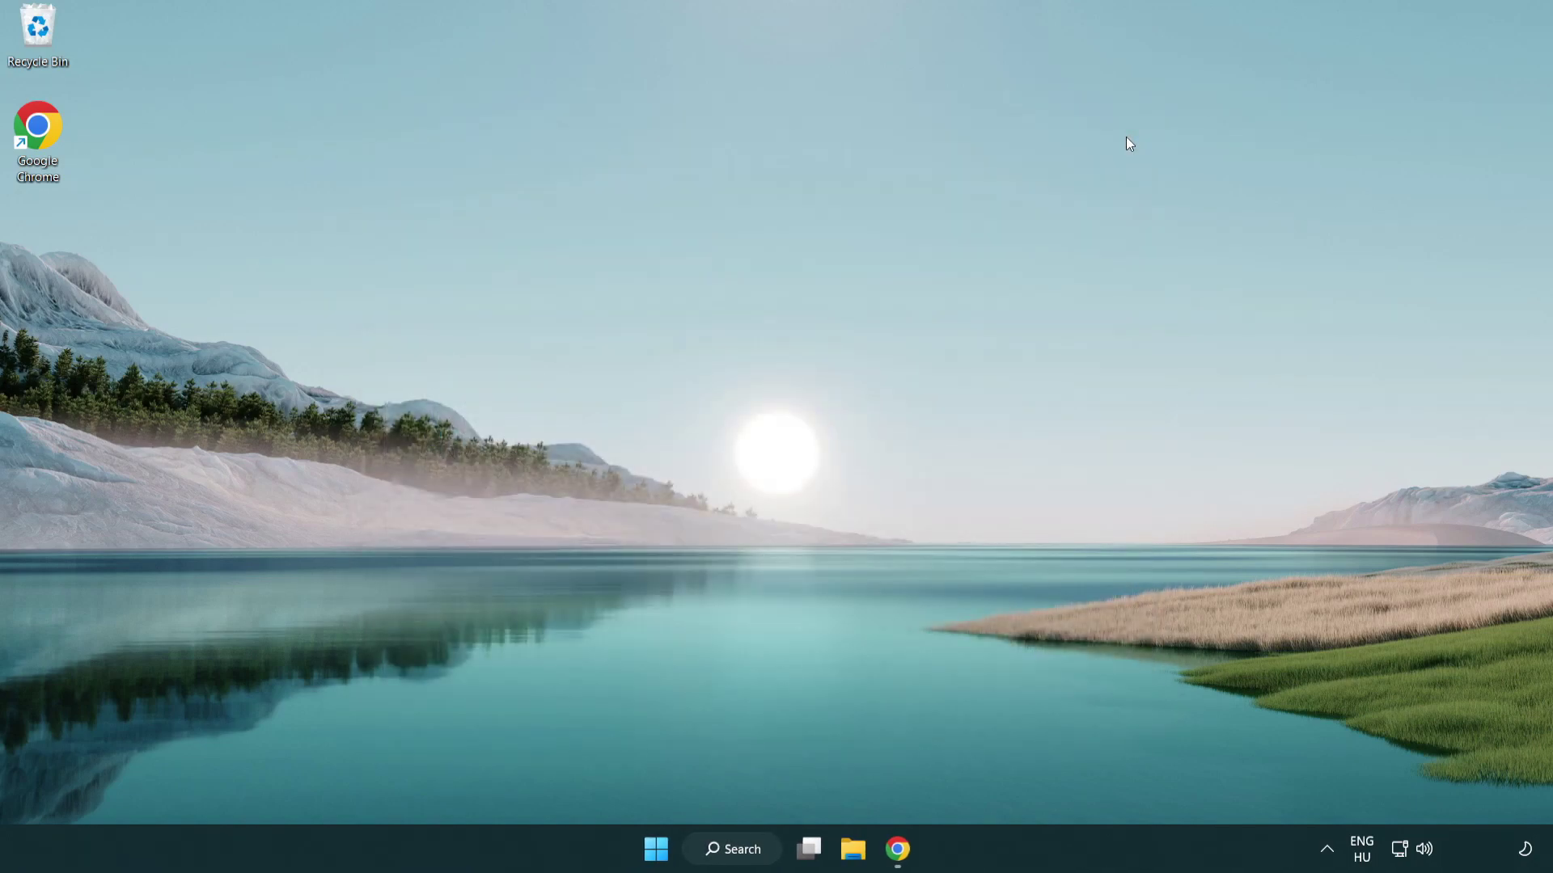
{"action": "left_click", "coordinate": [740, 851]}
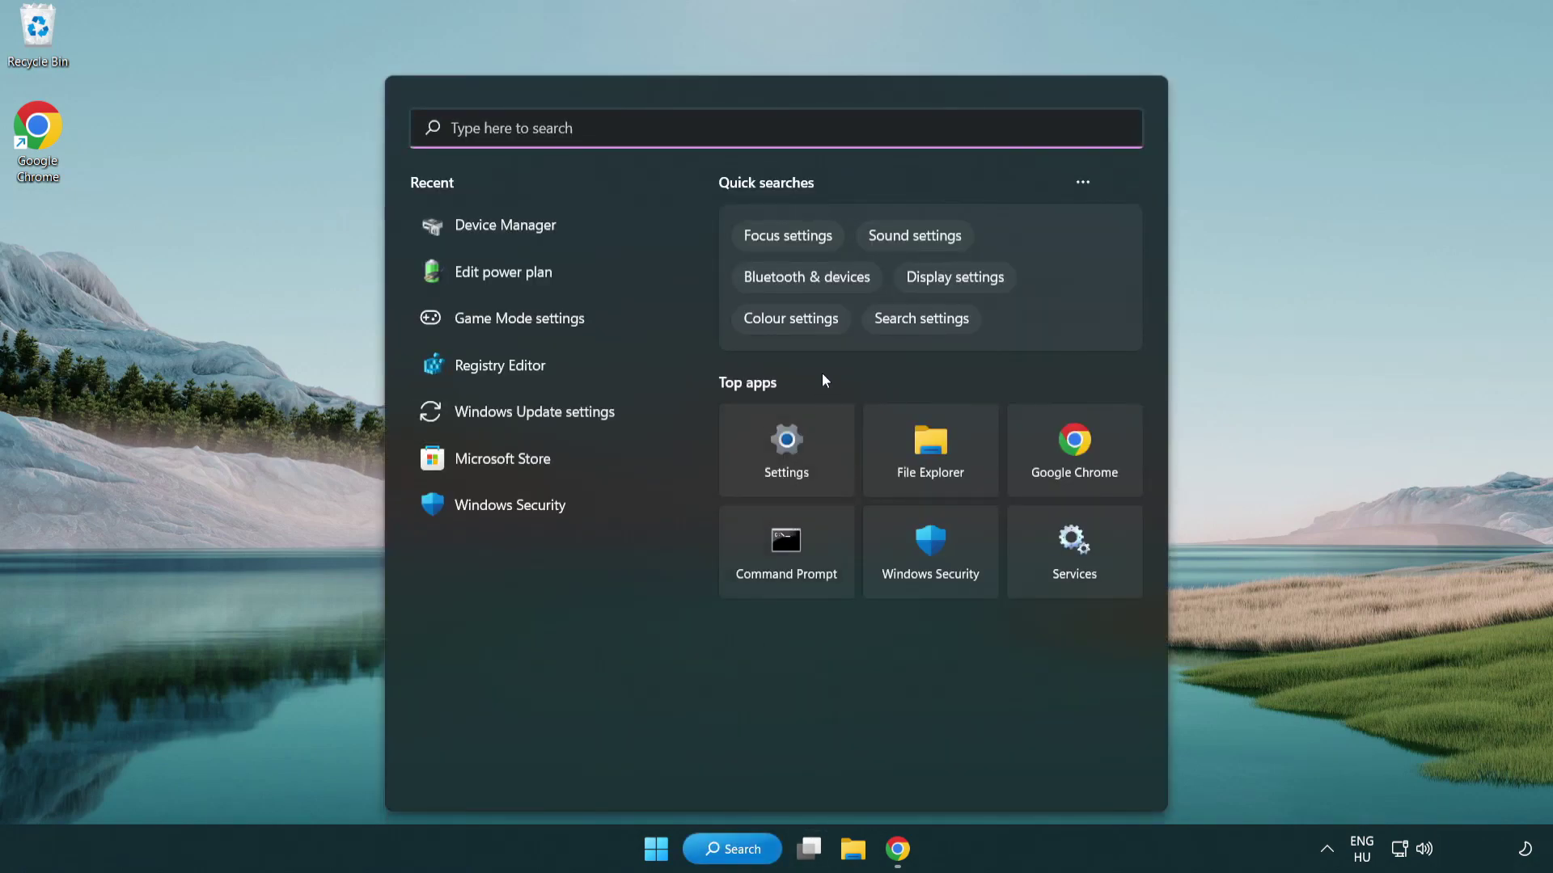
{"action": "type", "text": "gam"}
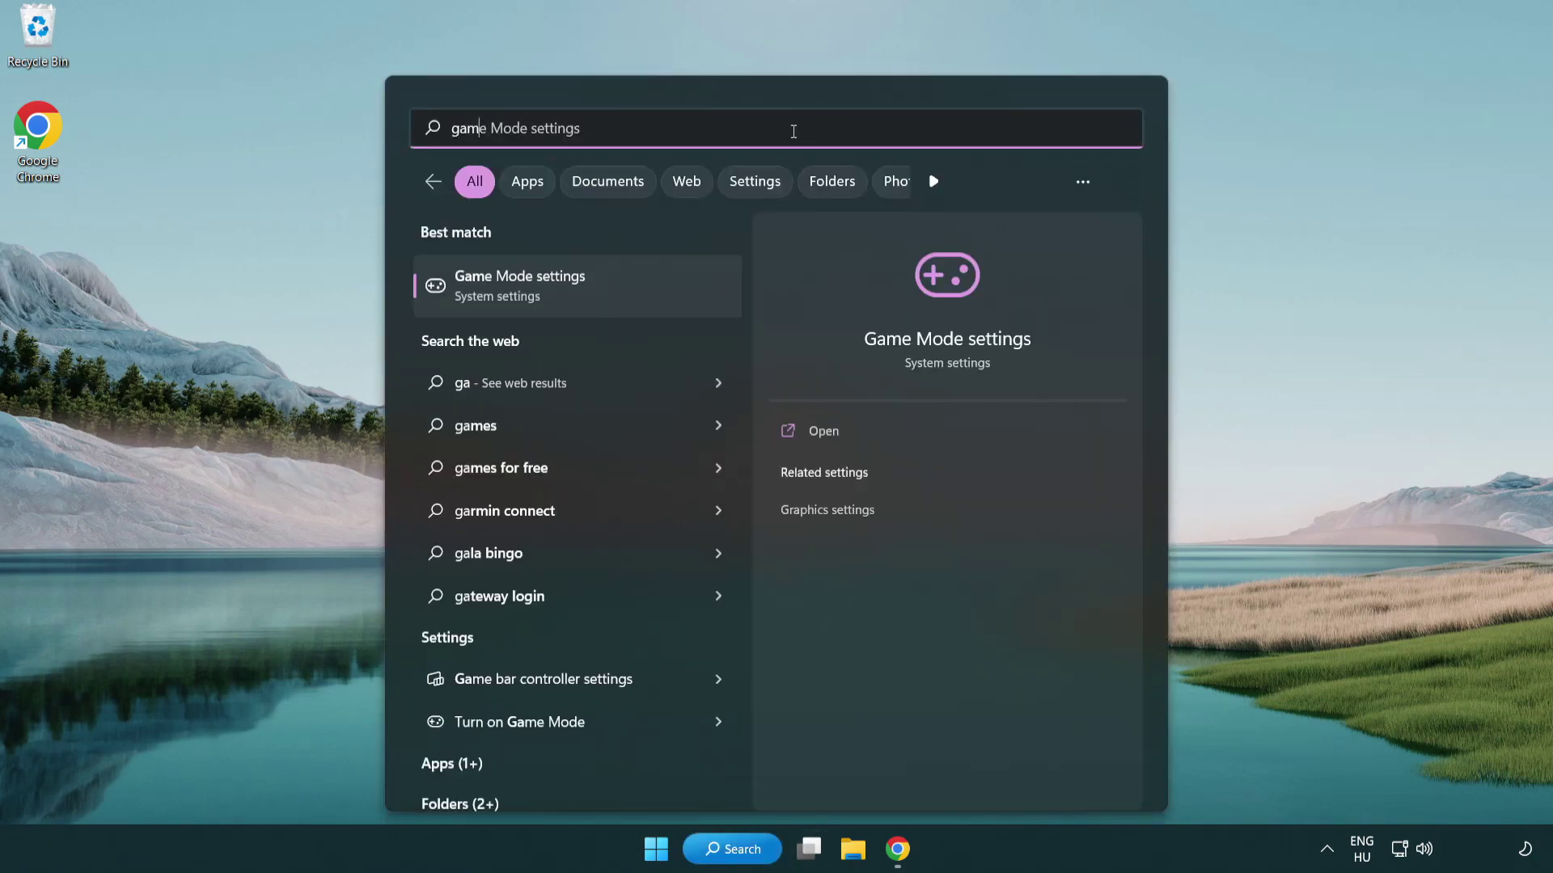
{"action": "type", "text": "e mode"}
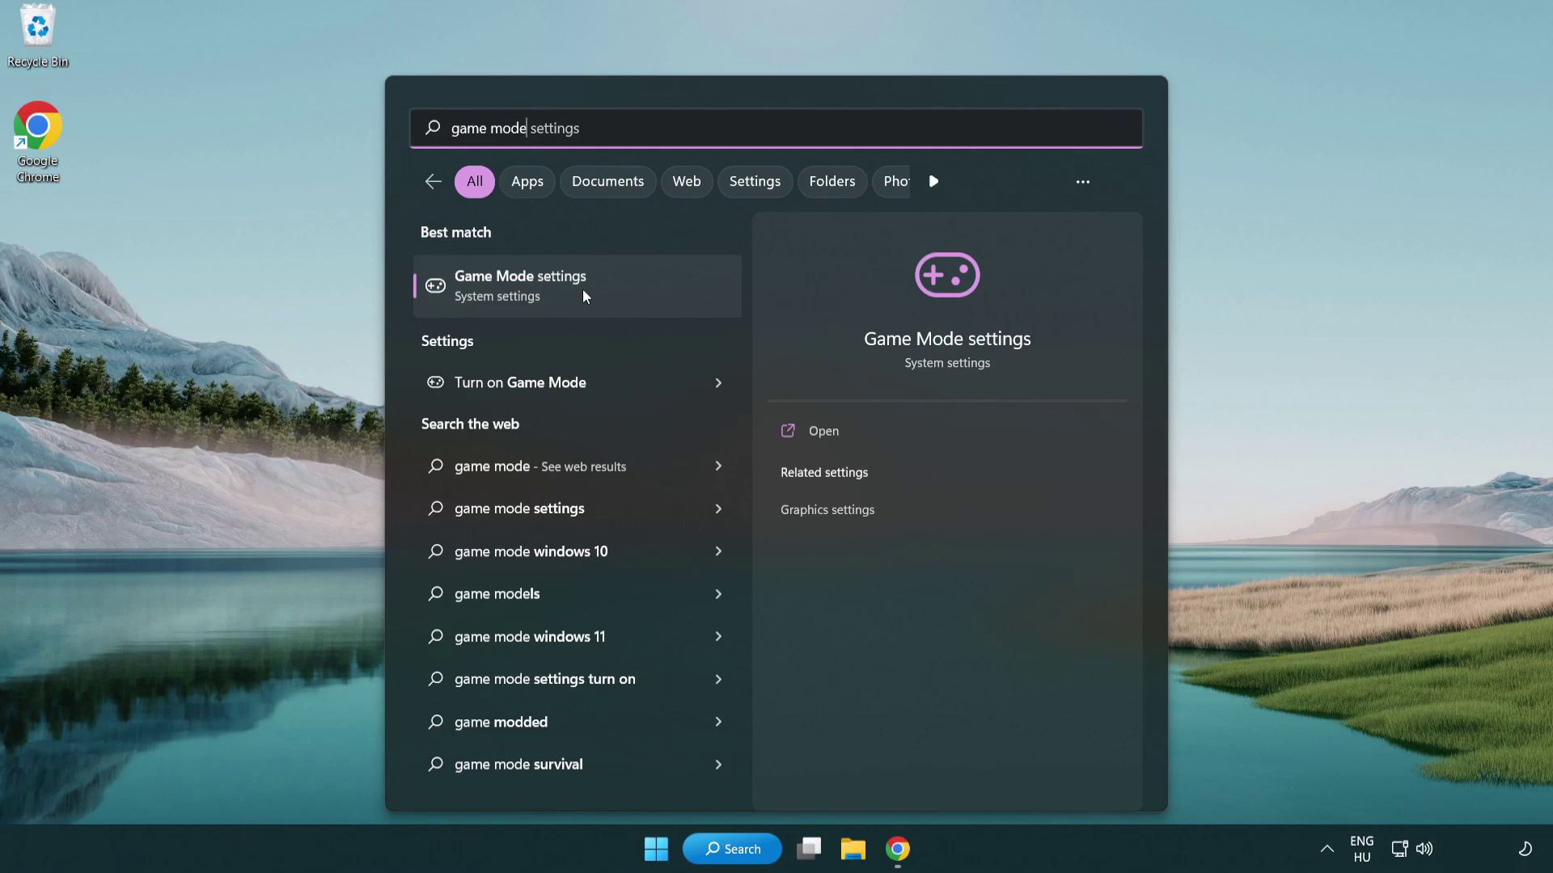
Step: Confirm Game Mode is on in Gaming settings, then check the Xbox Game Bar controller shortcut is off
{"action": "left_click", "coordinate": [582, 297]}
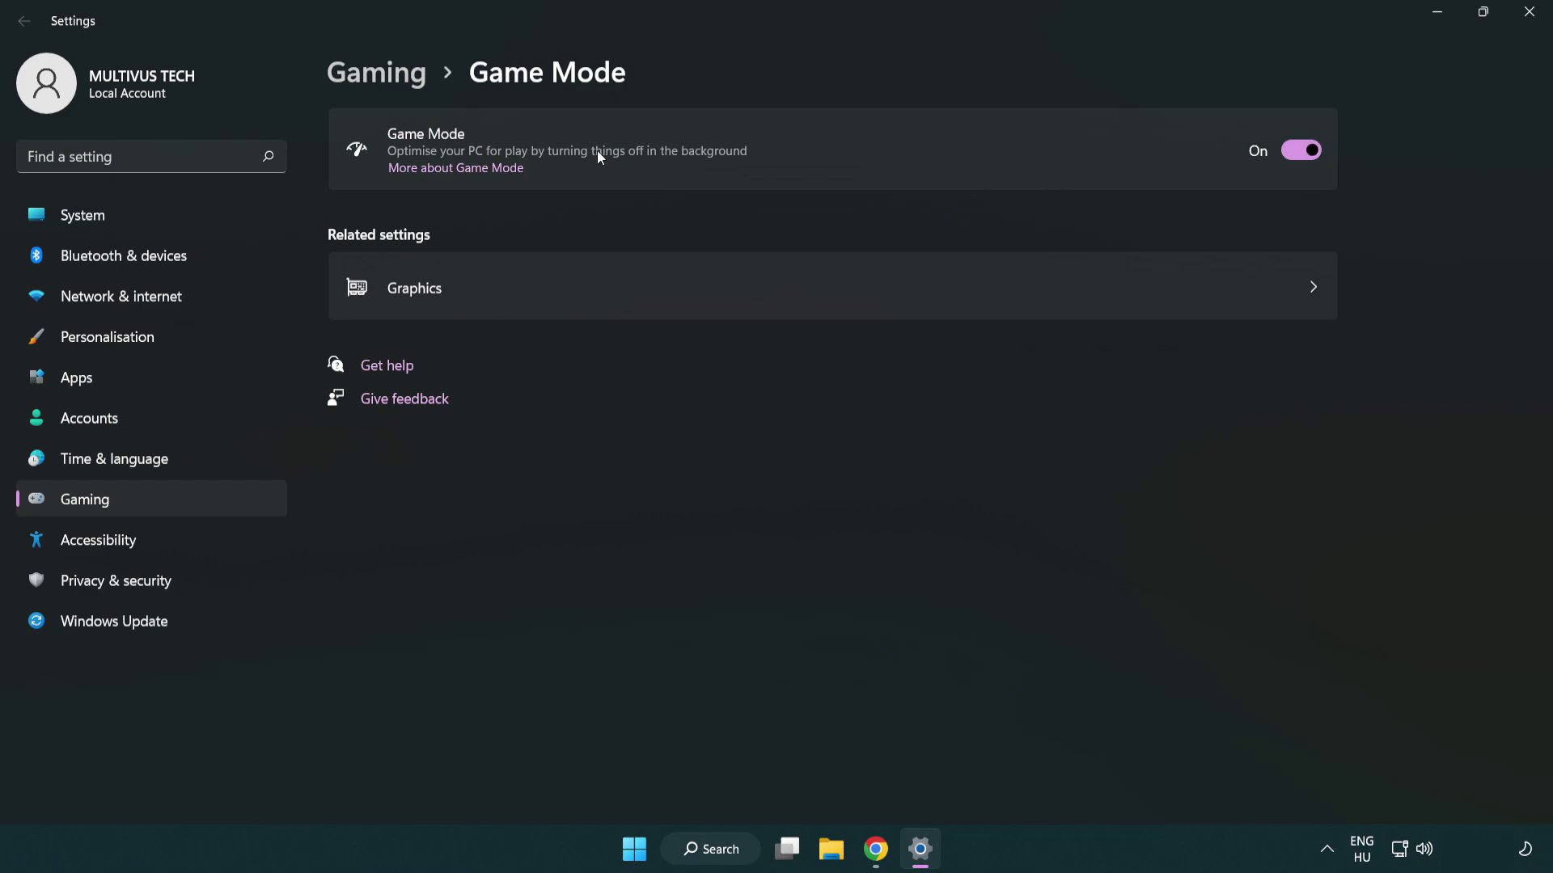
{"action": "left_click", "coordinate": [402, 82]}
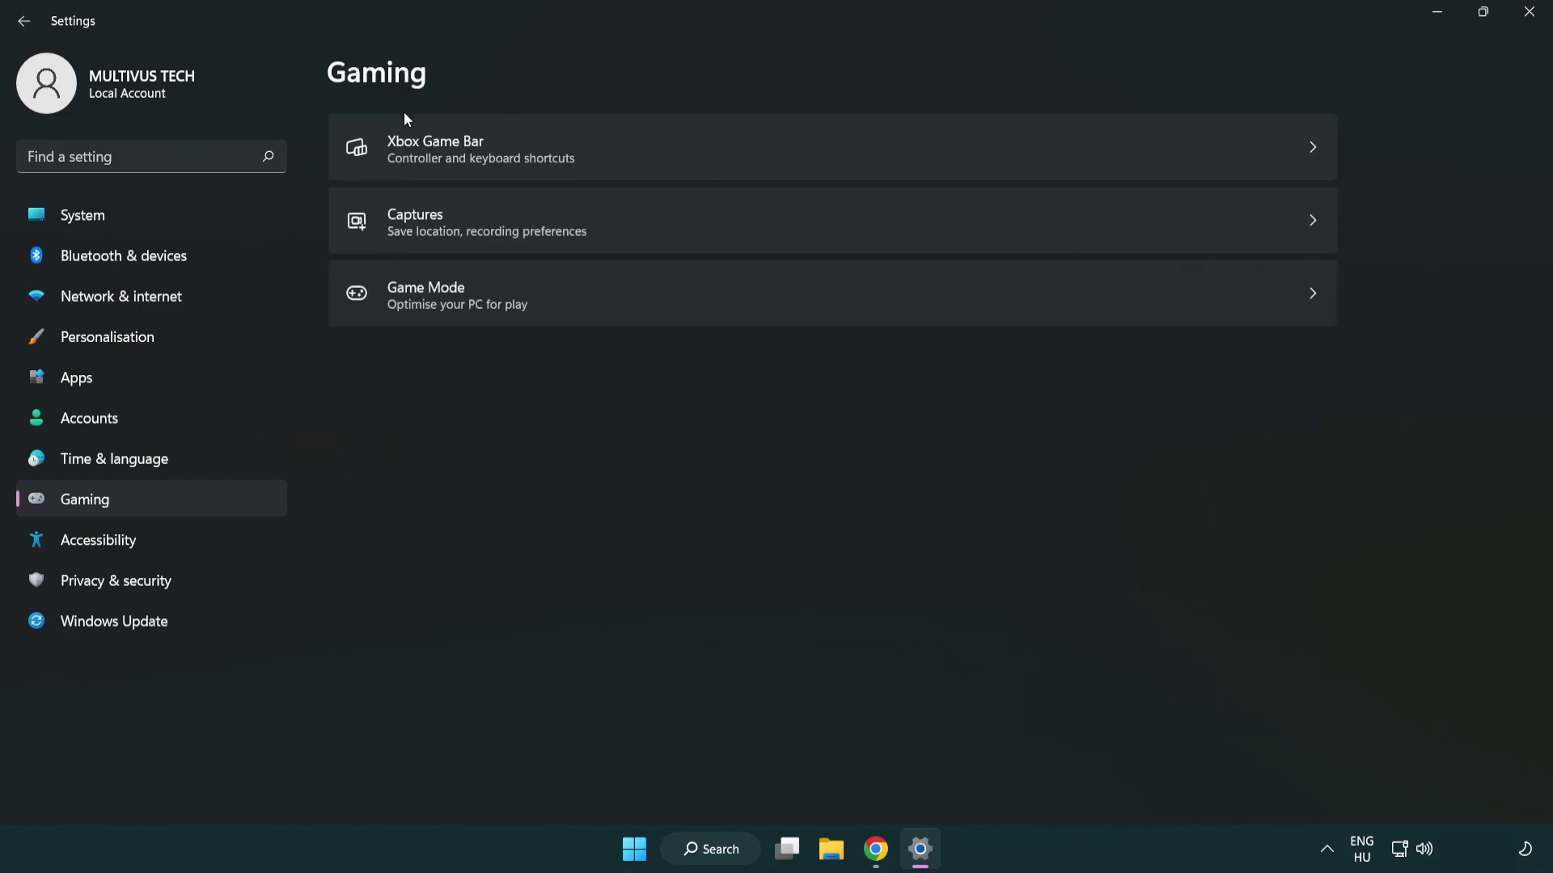
{"action": "left_click", "coordinate": [686, 151]}
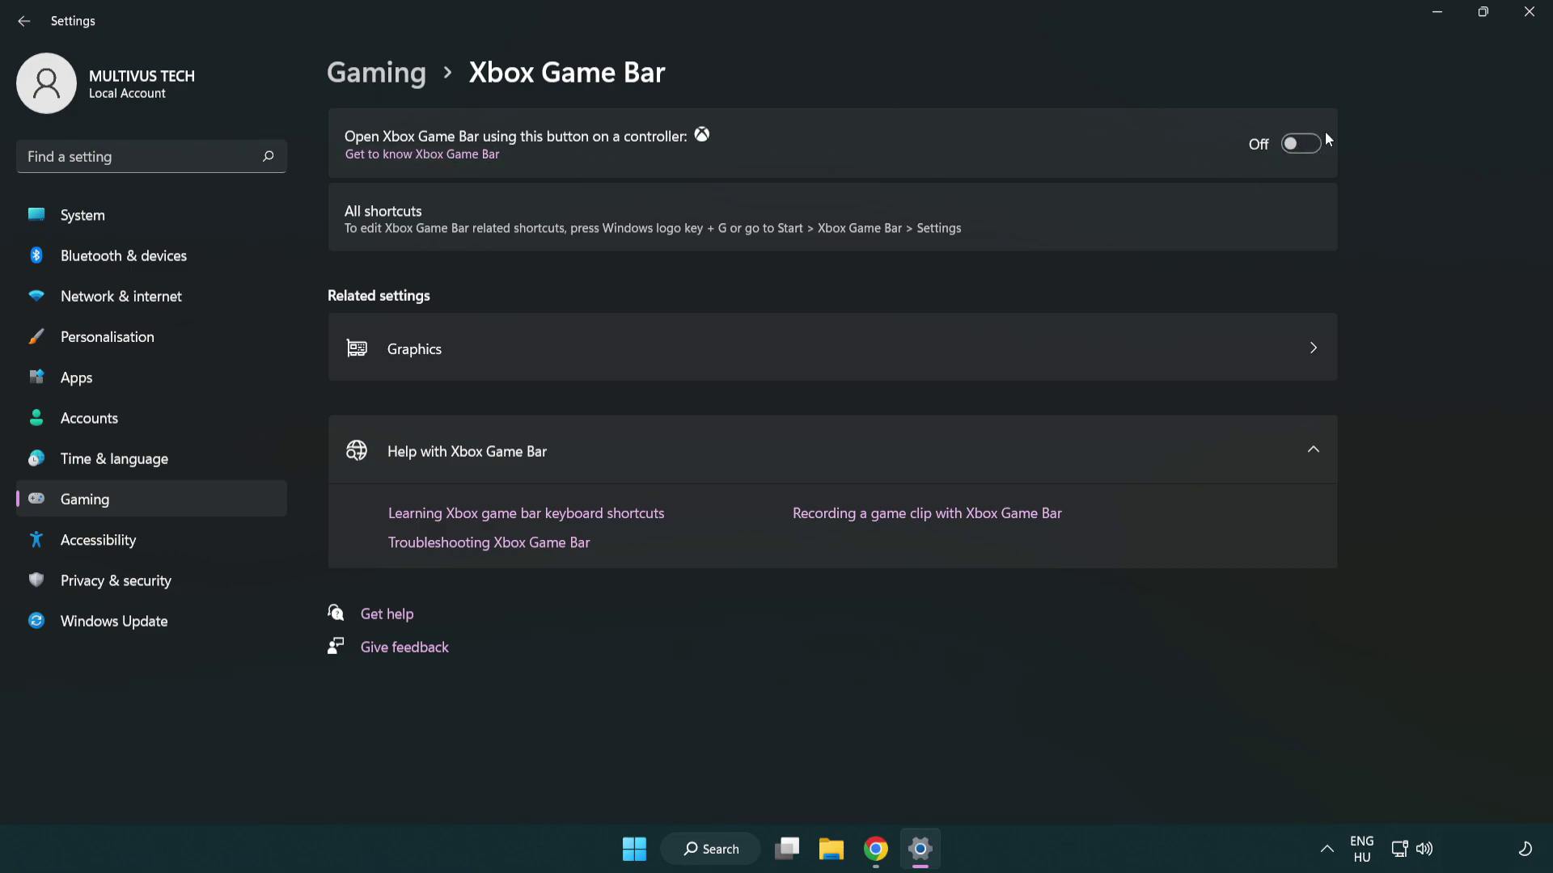
Step: Close Settings and launch Task Manager from the Start button's Win+X menu
{"action": "left_click", "coordinate": [1529, 16]}
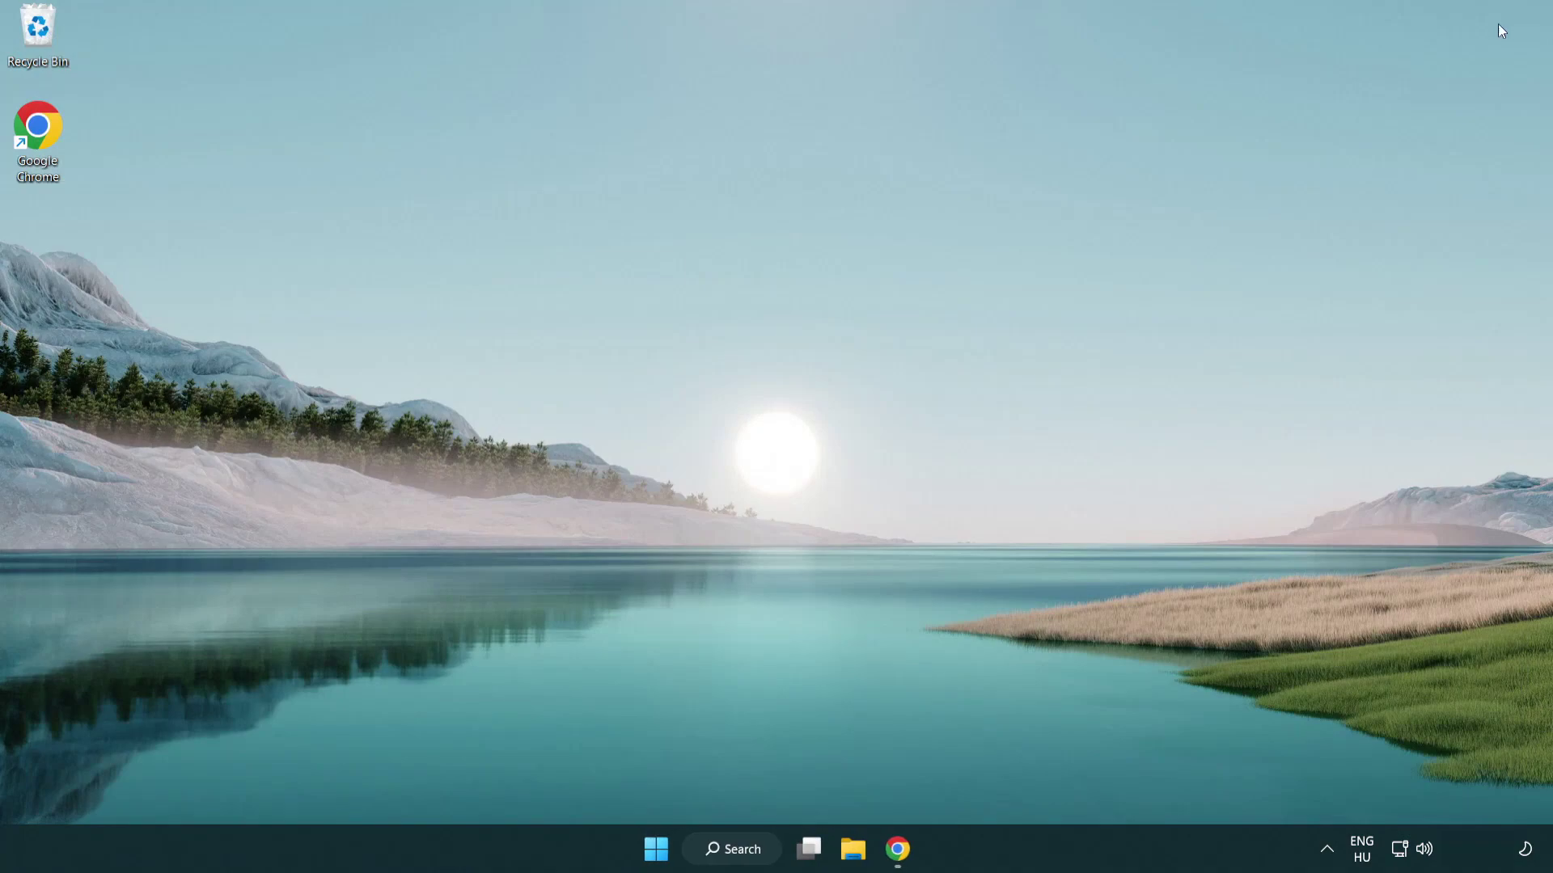
{"action": "right_click", "coordinate": [657, 851]}
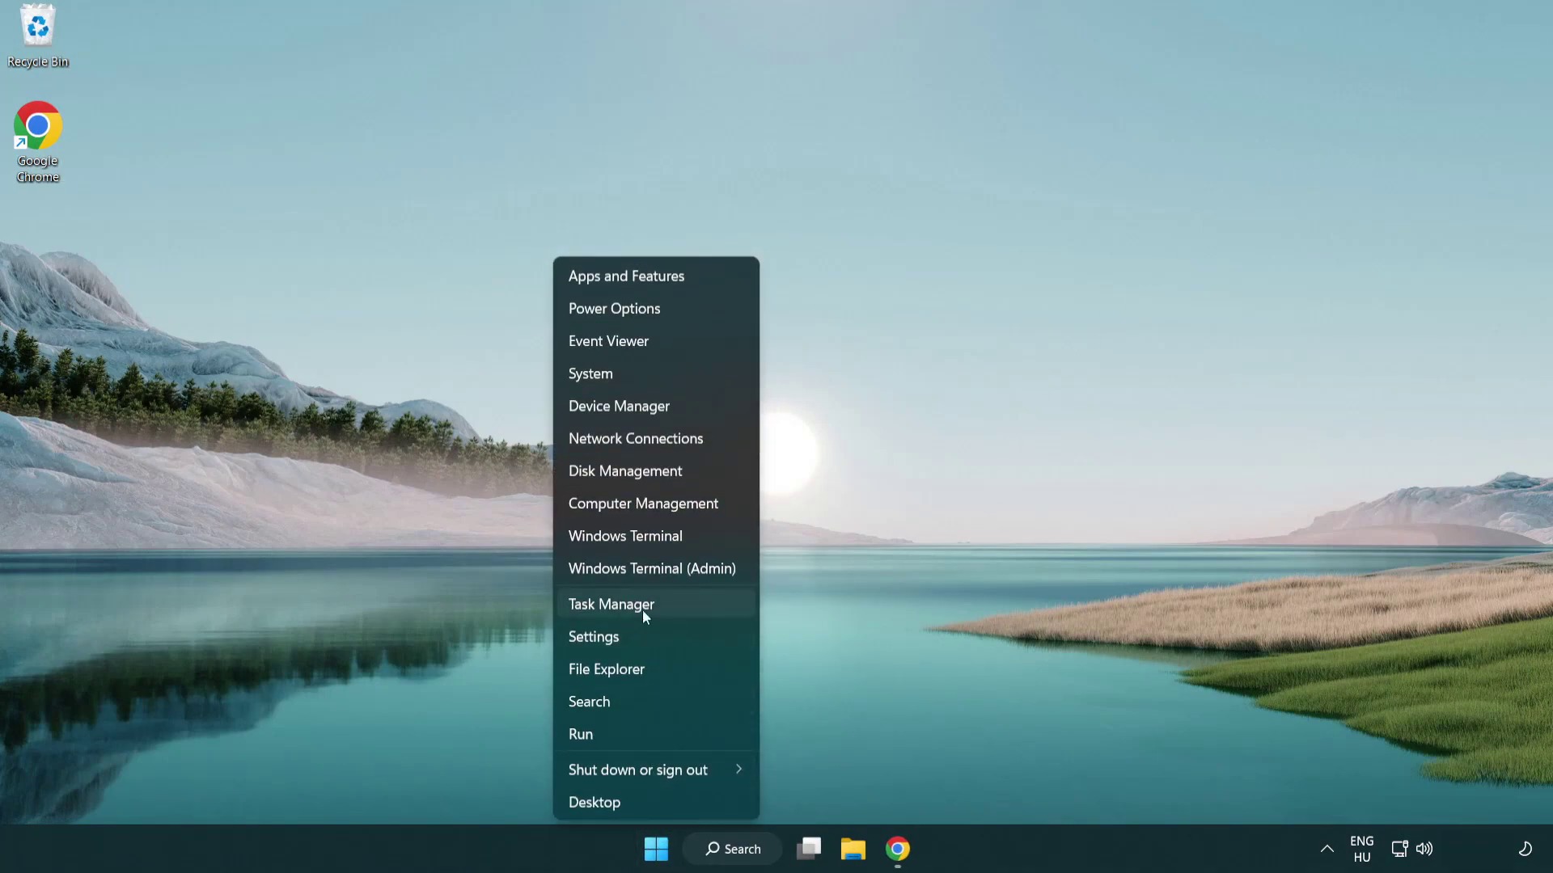
{"action": "left_click", "coordinate": [680, 606]}
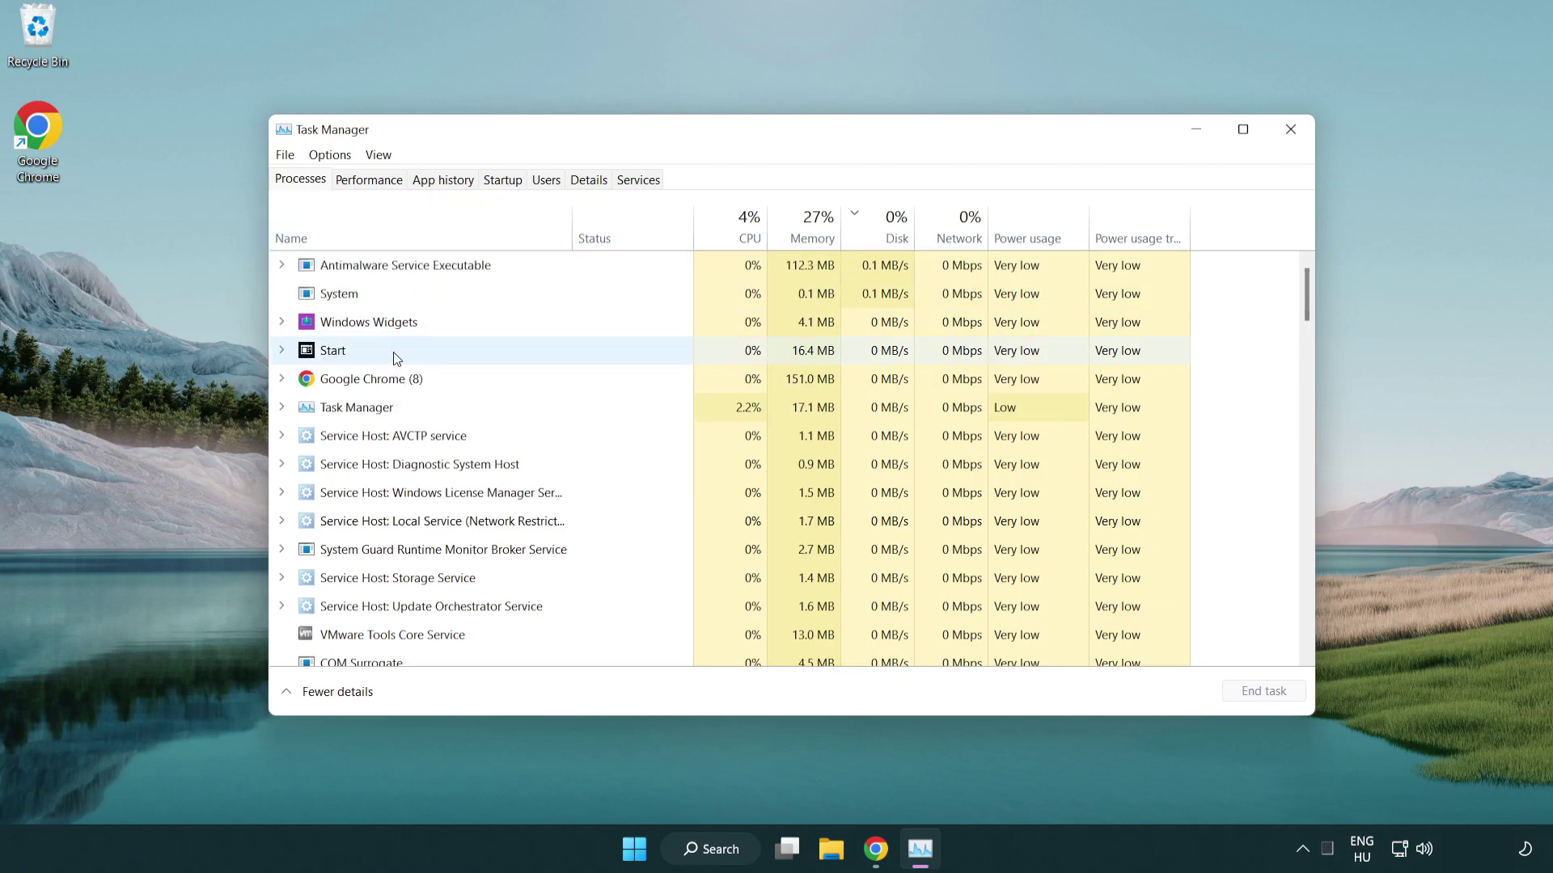
Step: End the Google Chrome (8) process from the Processes list
{"action": "left_click", "coordinate": [396, 381]}
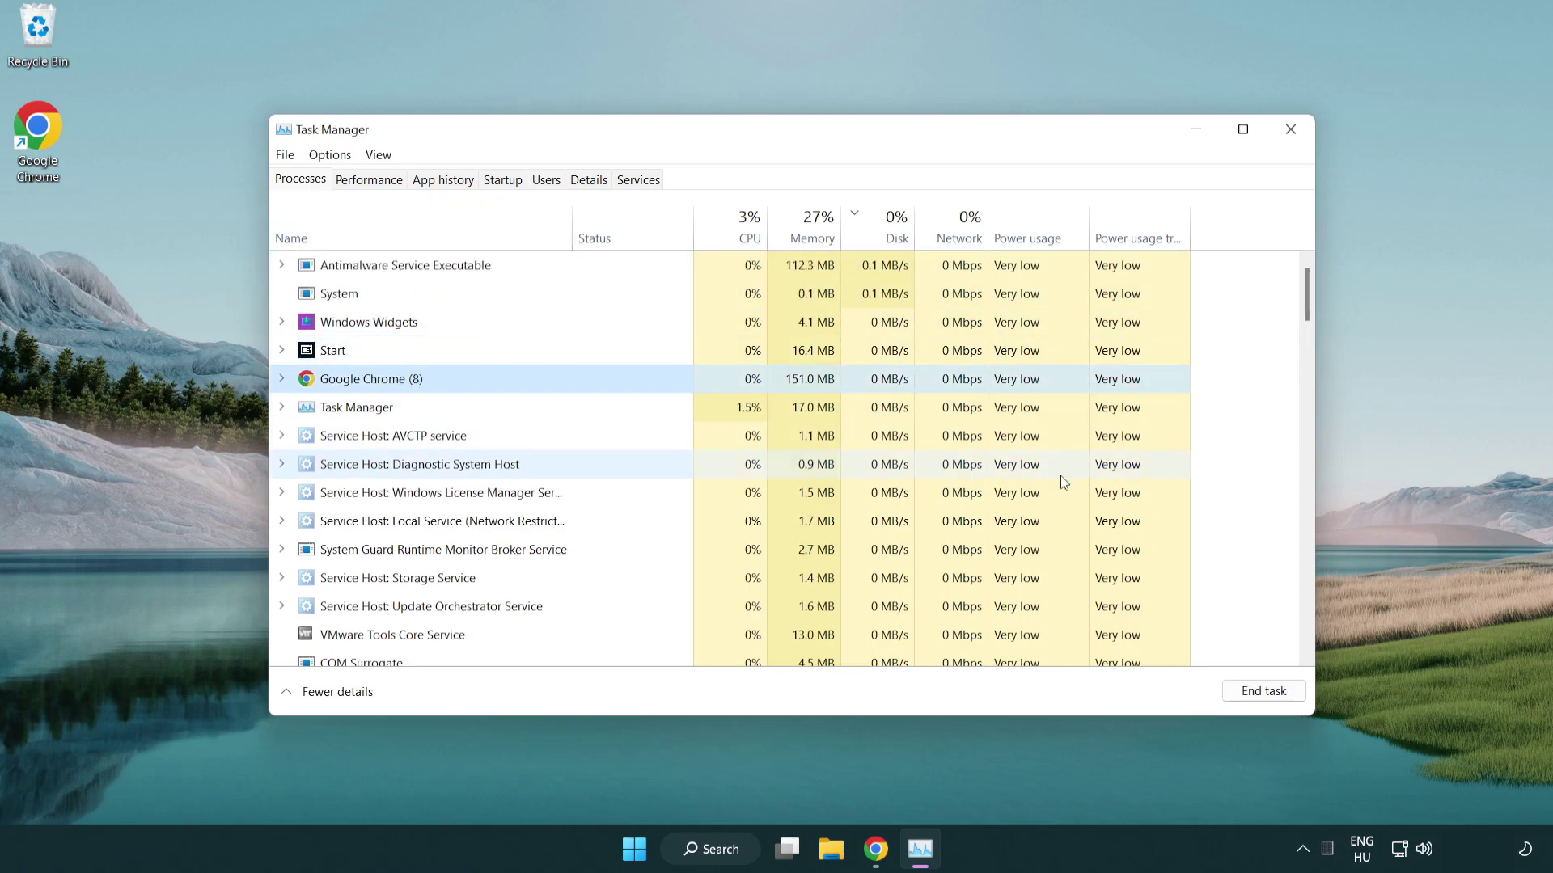
{"action": "left_click", "coordinate": [1272, 701]}
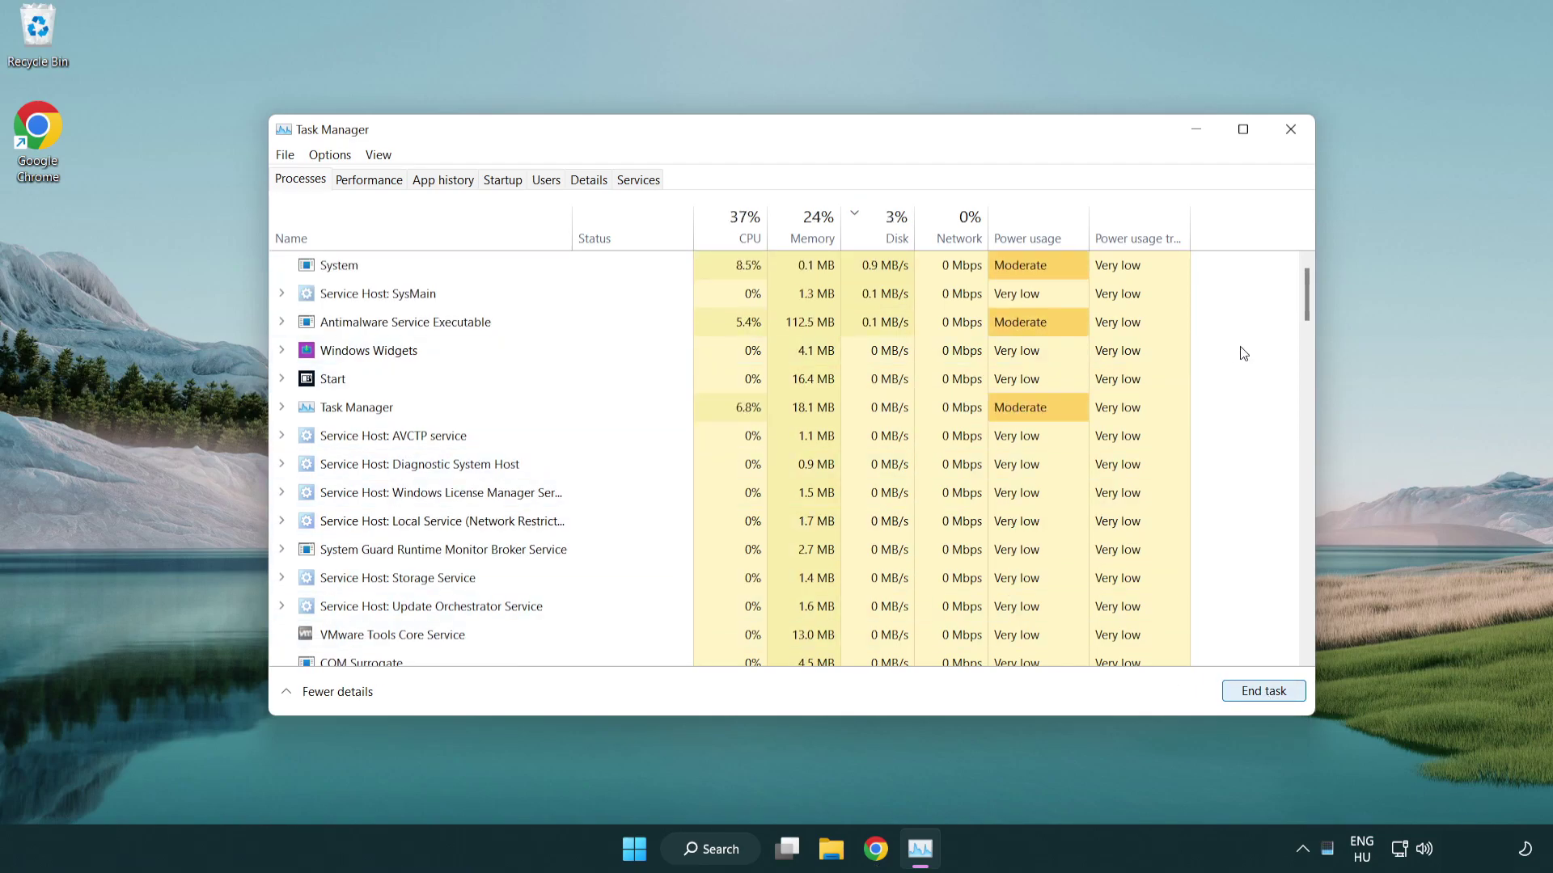
{"action": "mouse_move", "coordinate": [1312, 312]}
{"action": "left_mouse_down"}
{"action": "mouse_move", "coordinate": [1307, 603]}
{"action": "mouse_move", "coordinate": [1300, 279]}
{"action": "left_mouse_up"}
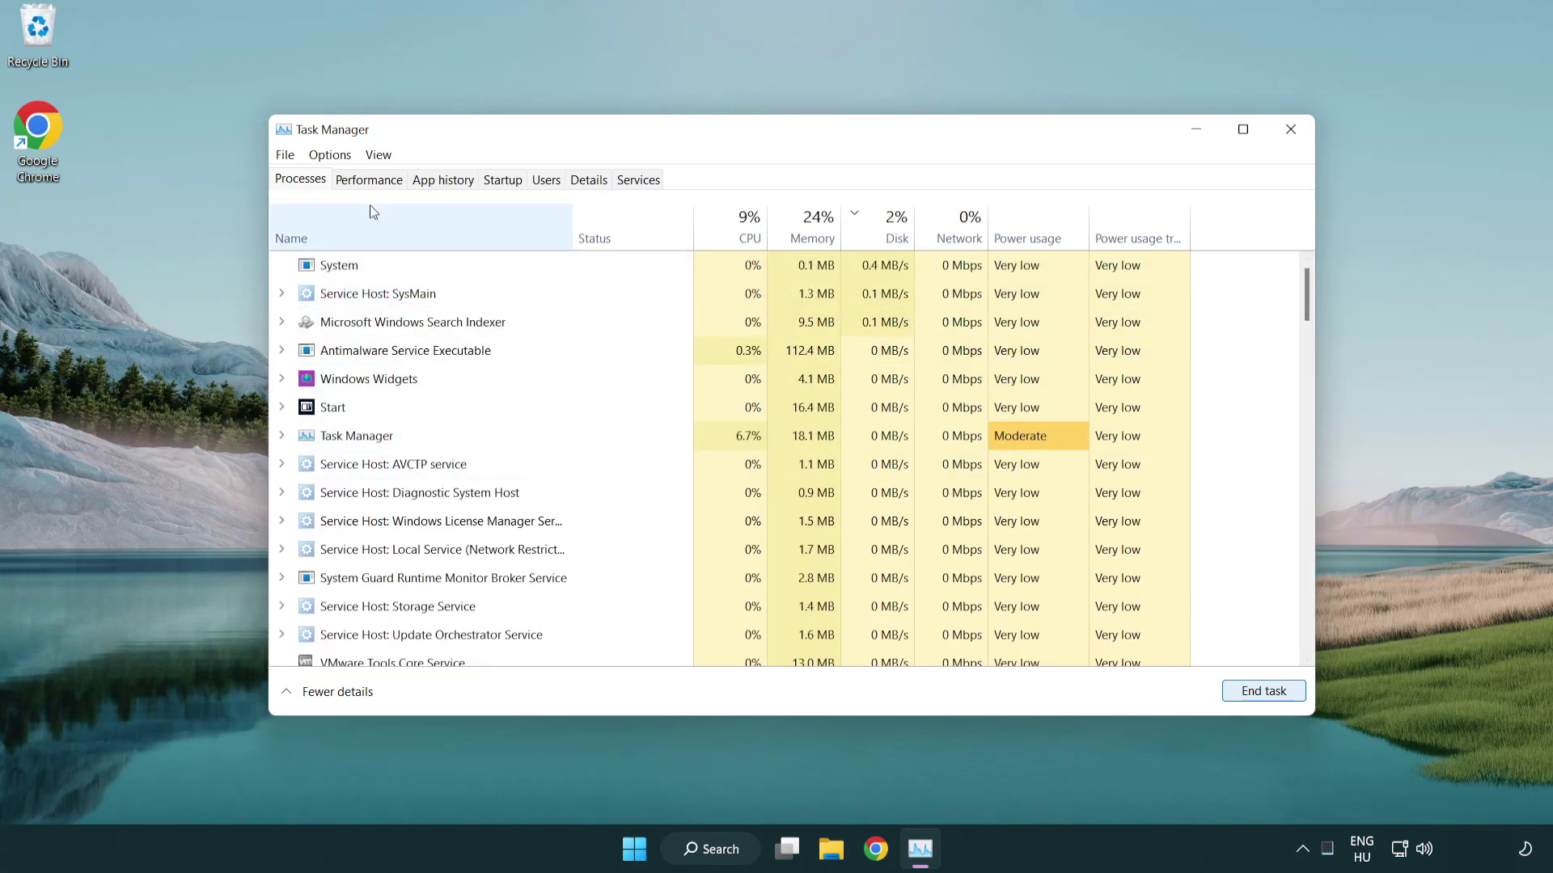
Step: Disable Cortana, Phone Link and Terminal as startup apps
{"action": "left_click", "coordinate": [512, 185]}
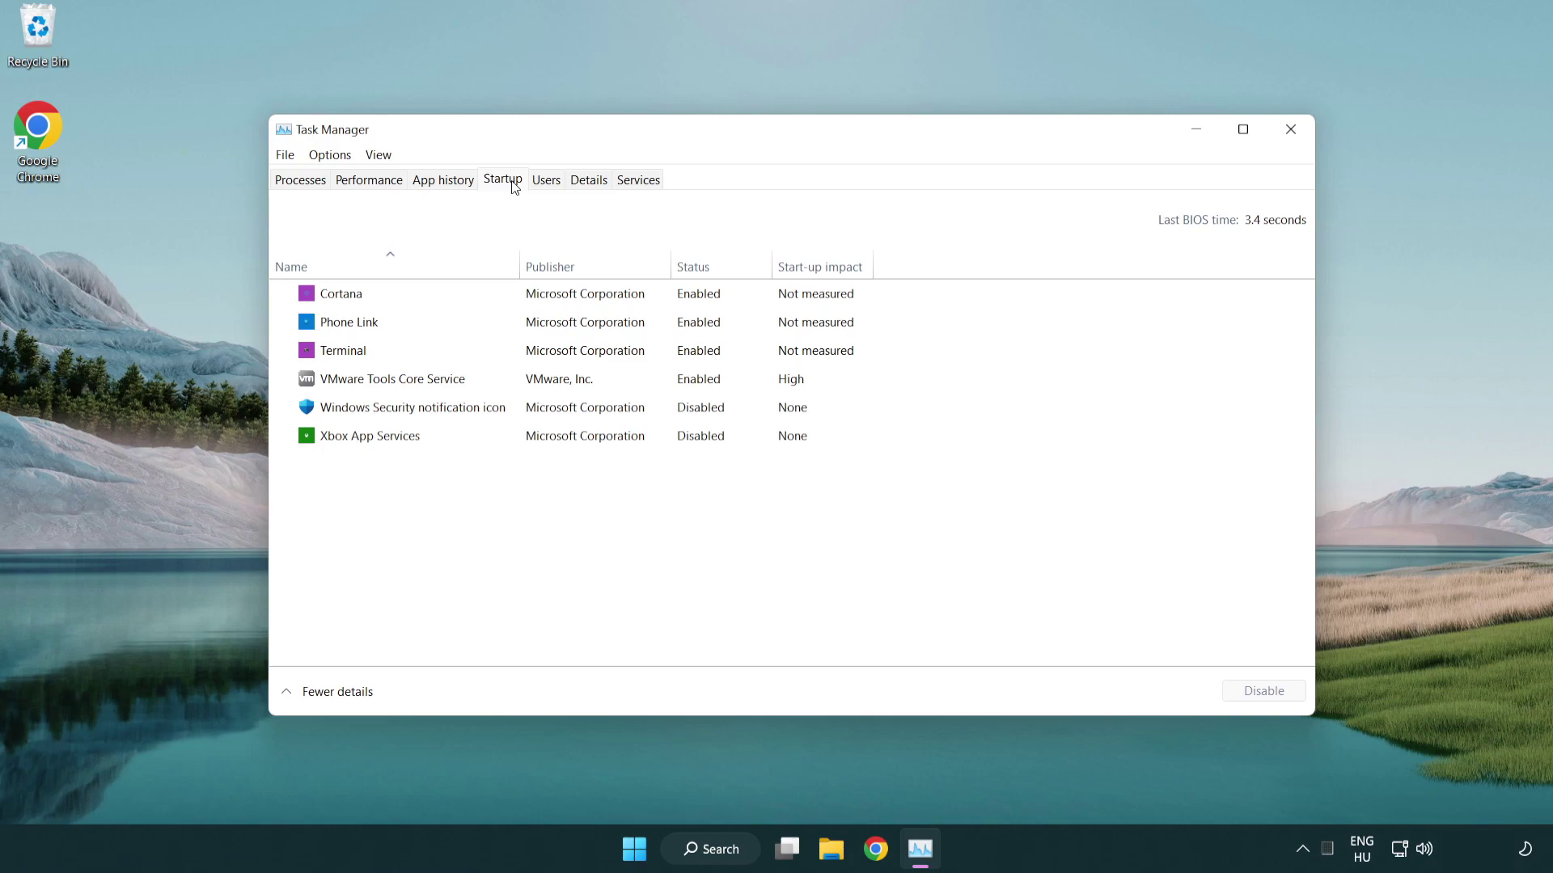
{"action": "left_click", "coordinate": [556, 301]}
{"action": "left_click", "coordinate": [1265, 690]}
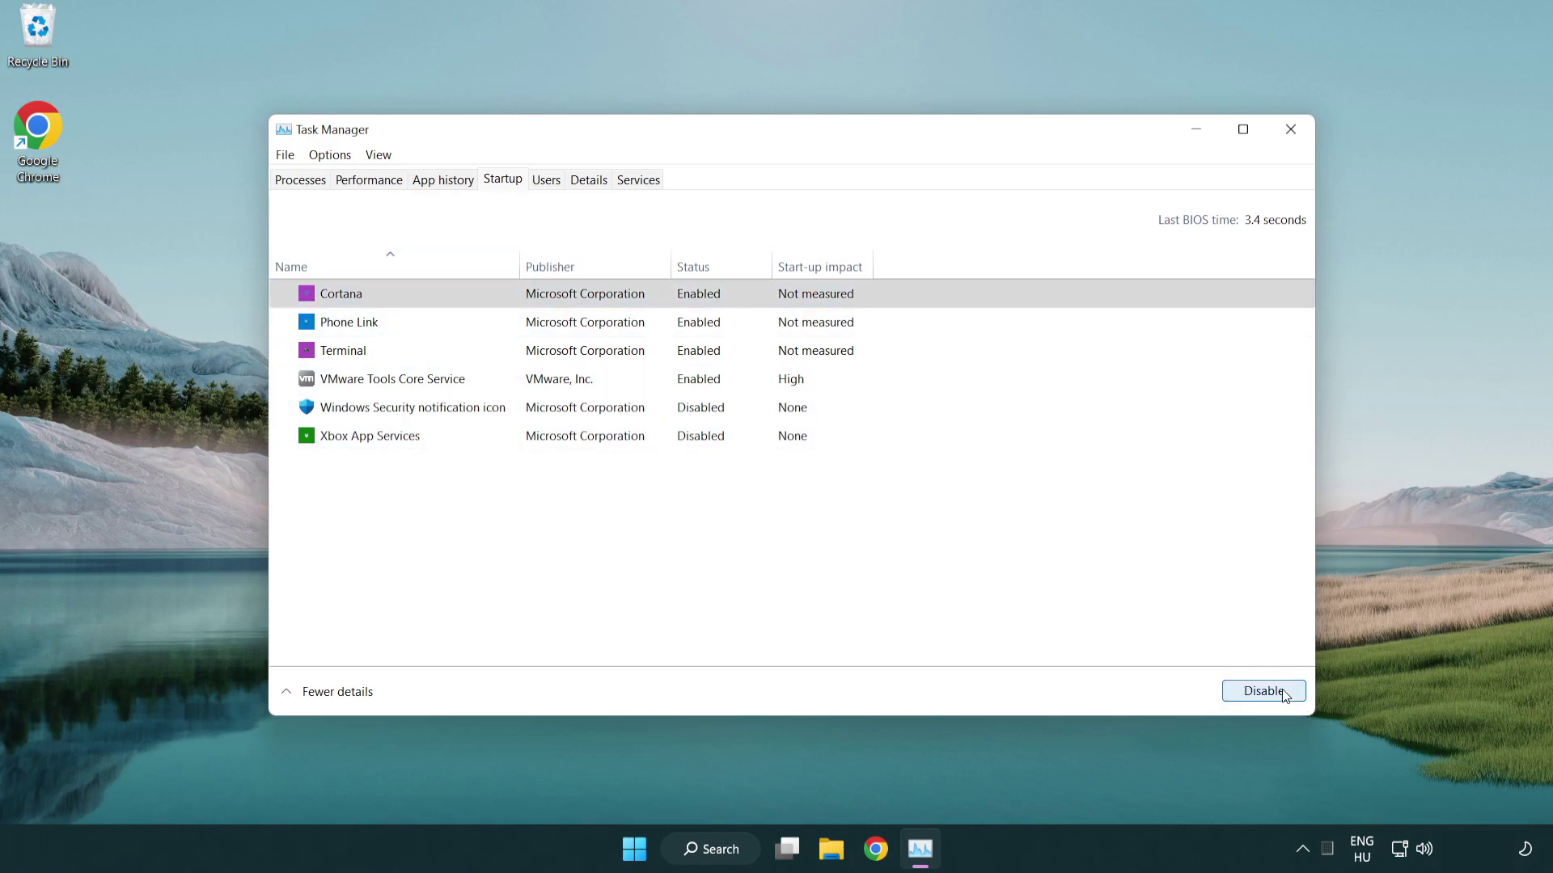
{"action": "left_click", "coordinate": [614, 323]}
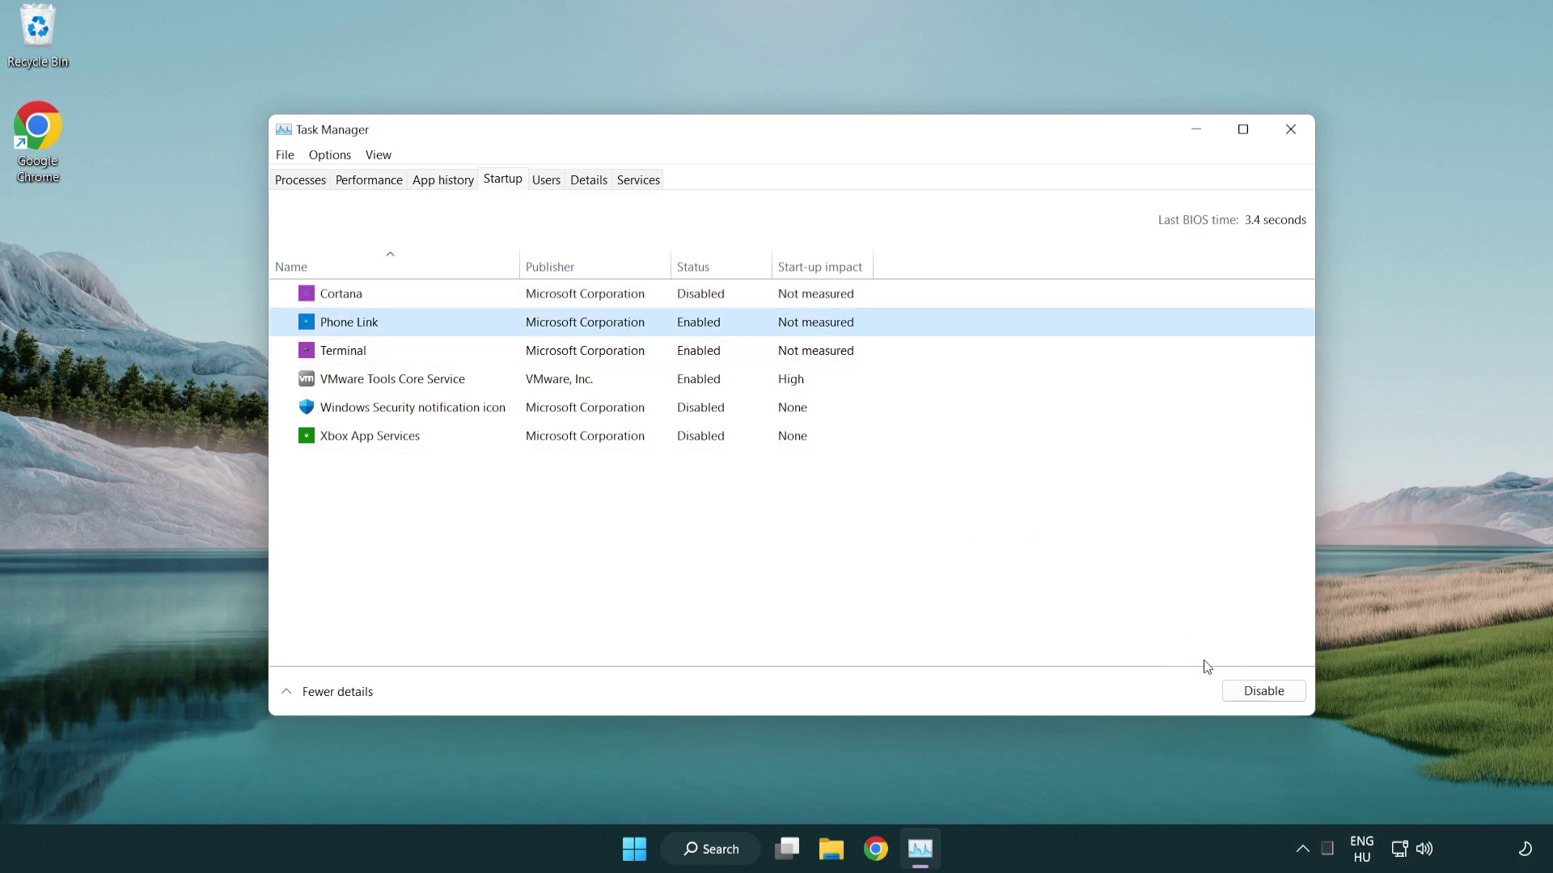
{"action": "left_click", "coordinate": [1260, 692]}
{"action": "left_click", "coordinate": [529, 354]}
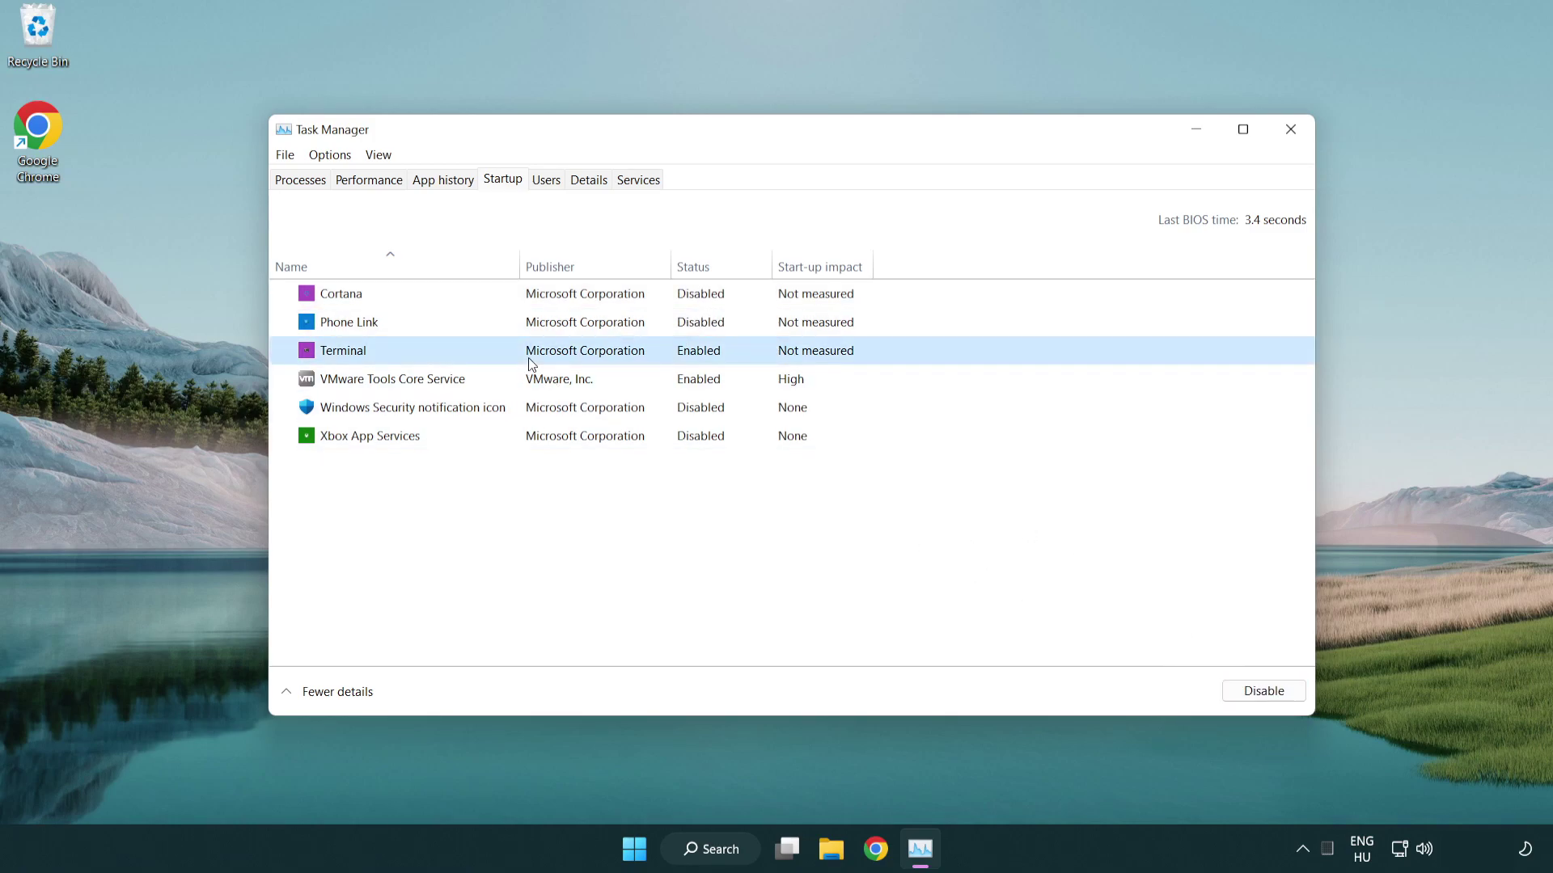
{"action": "left_click", "coordinate": [1293, 697]}
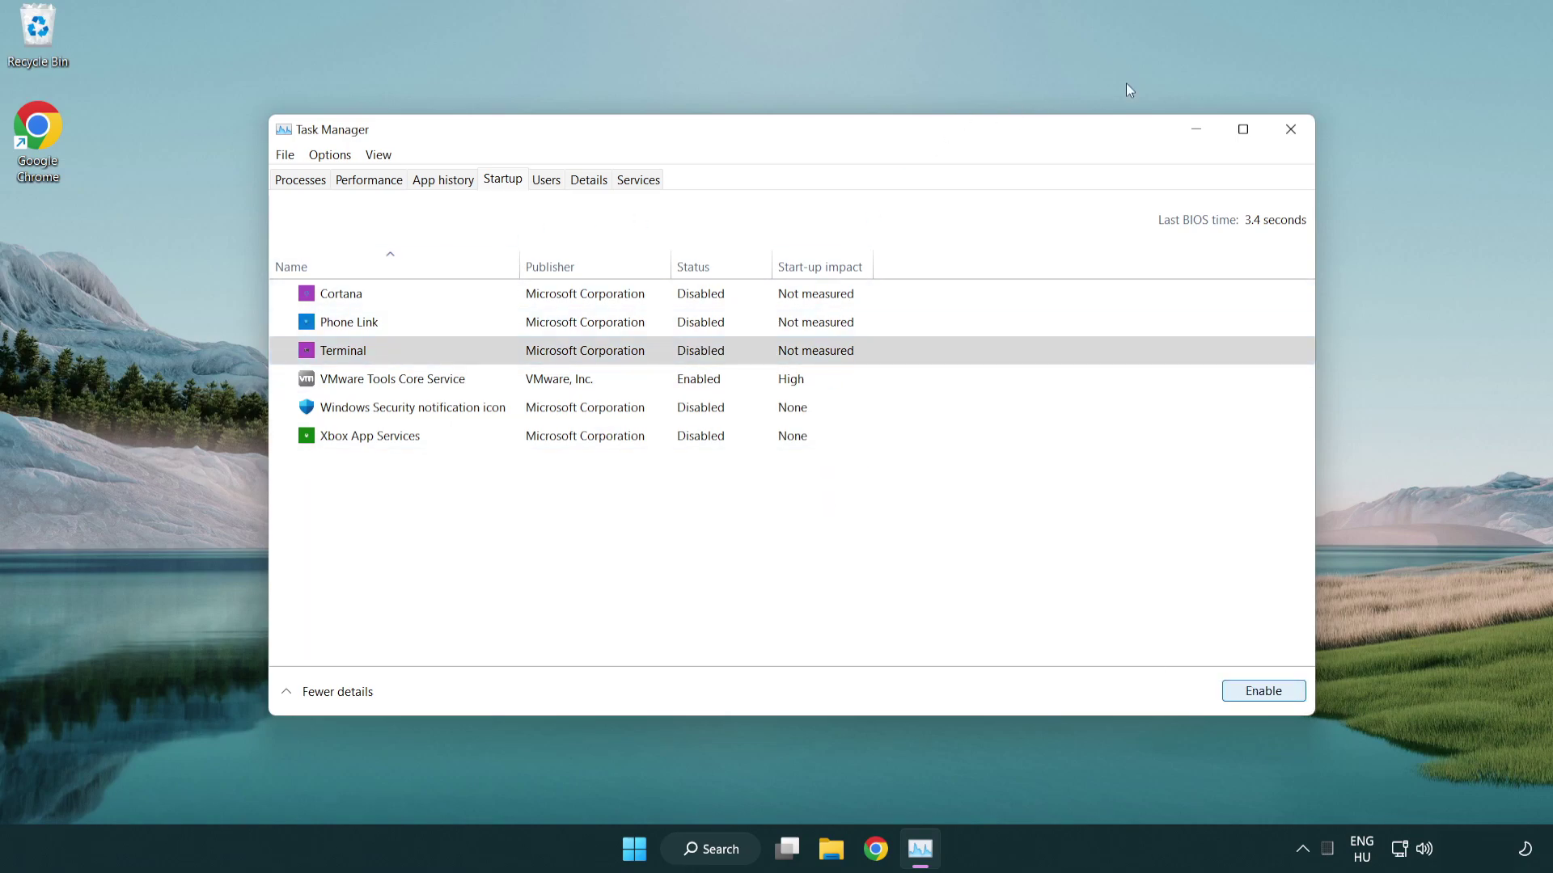
Step: Run a Windows Update check from Settings, confirm the system is up to date, and leave the desktop
{"action": "left_click", "coordinate": [1295, 137]}
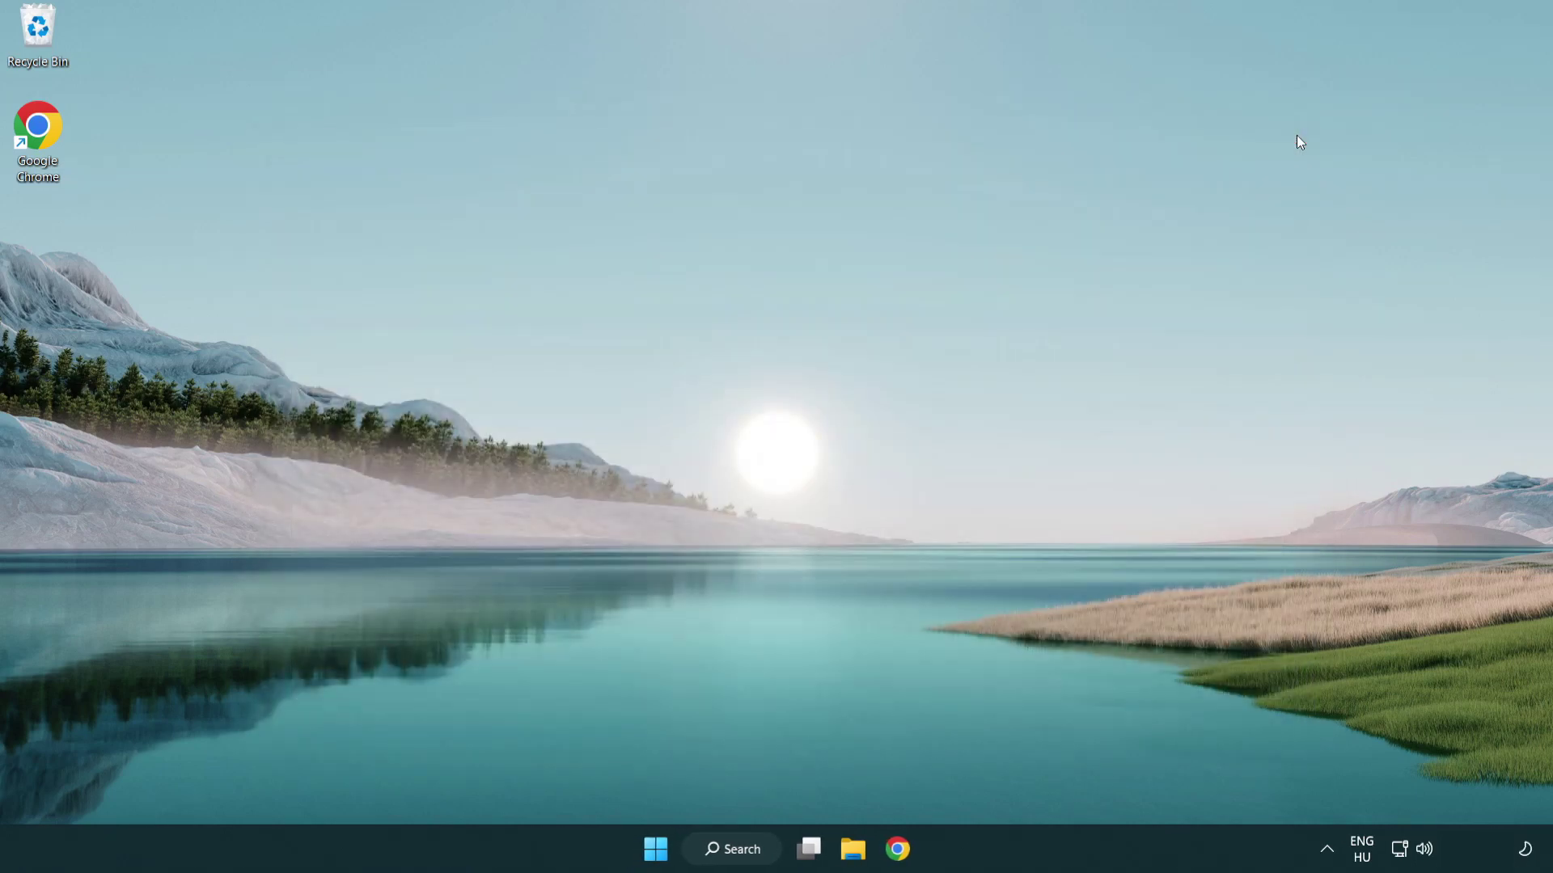
{"action": "left_click", "coordinate": [729, 849]}
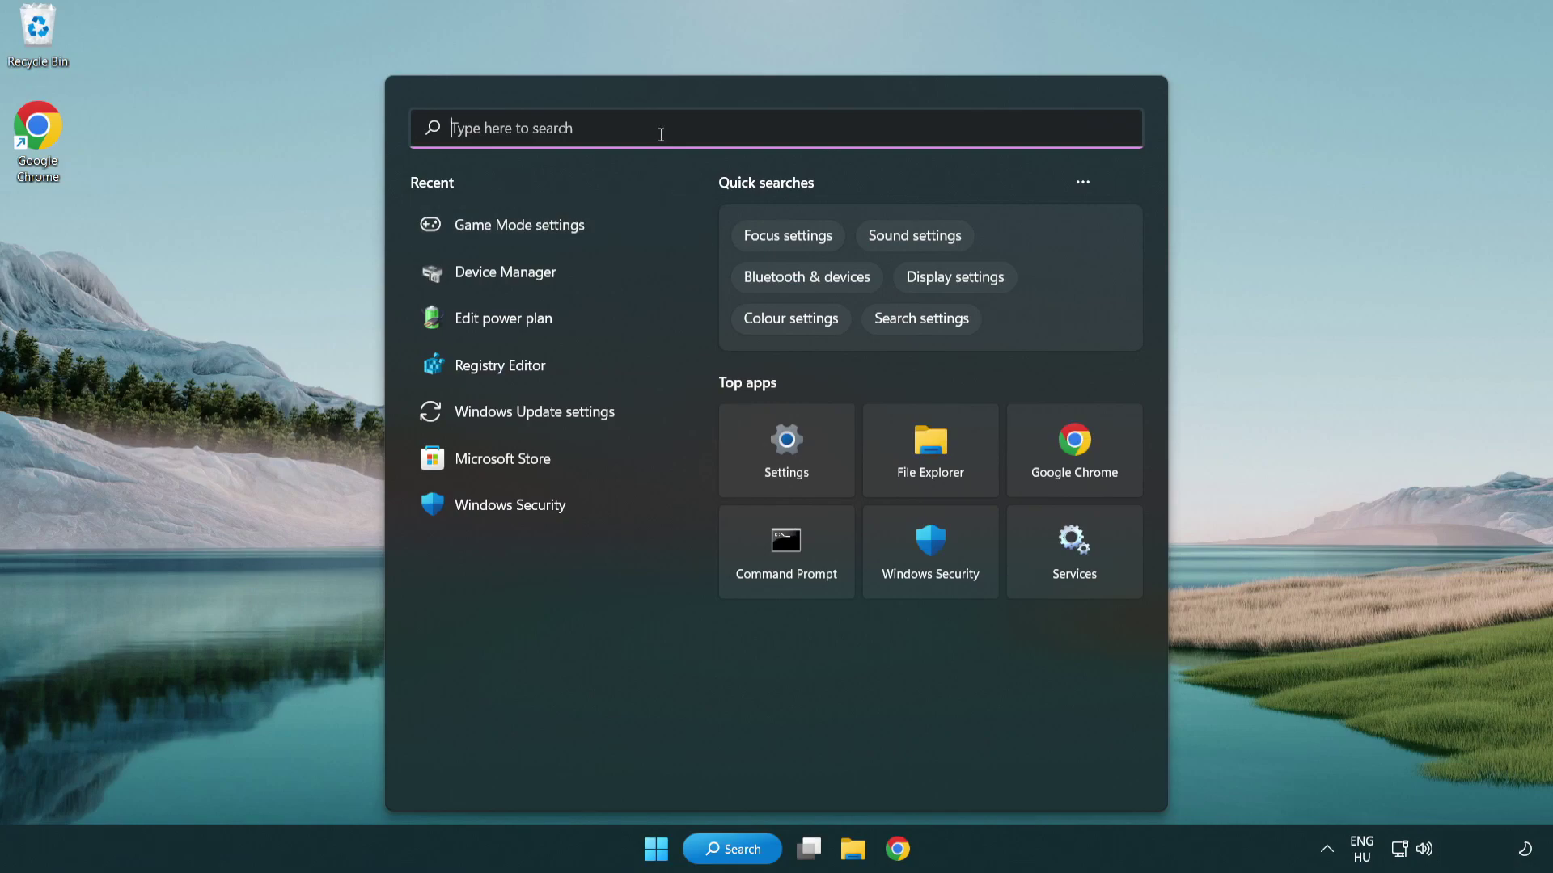
{"action": "type", "text": "update"}
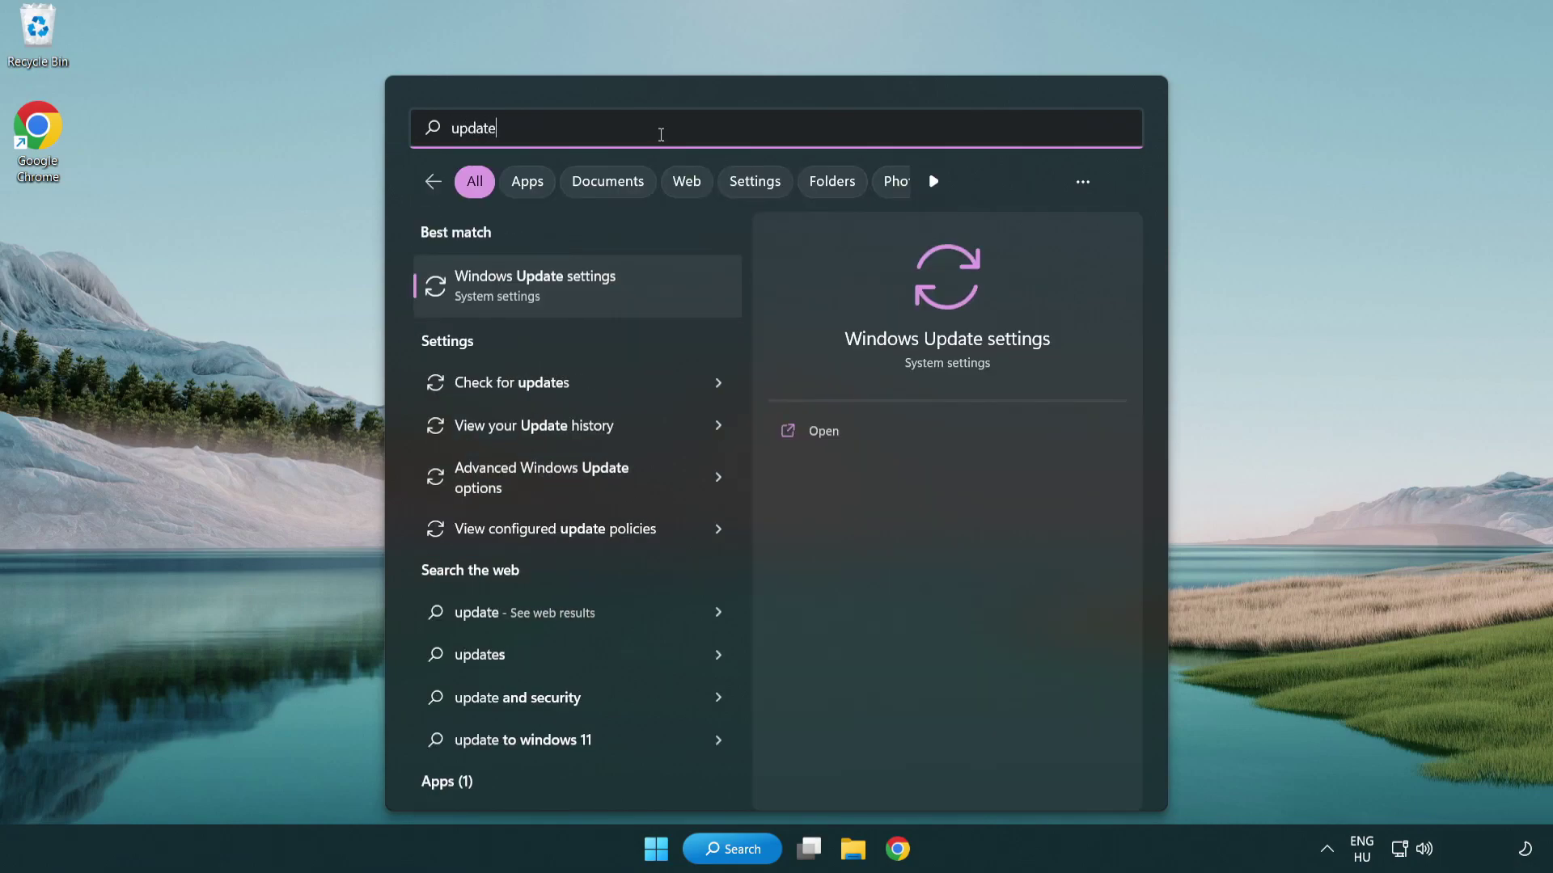
{"action": "left_click", "coordinate": [600, 297]}
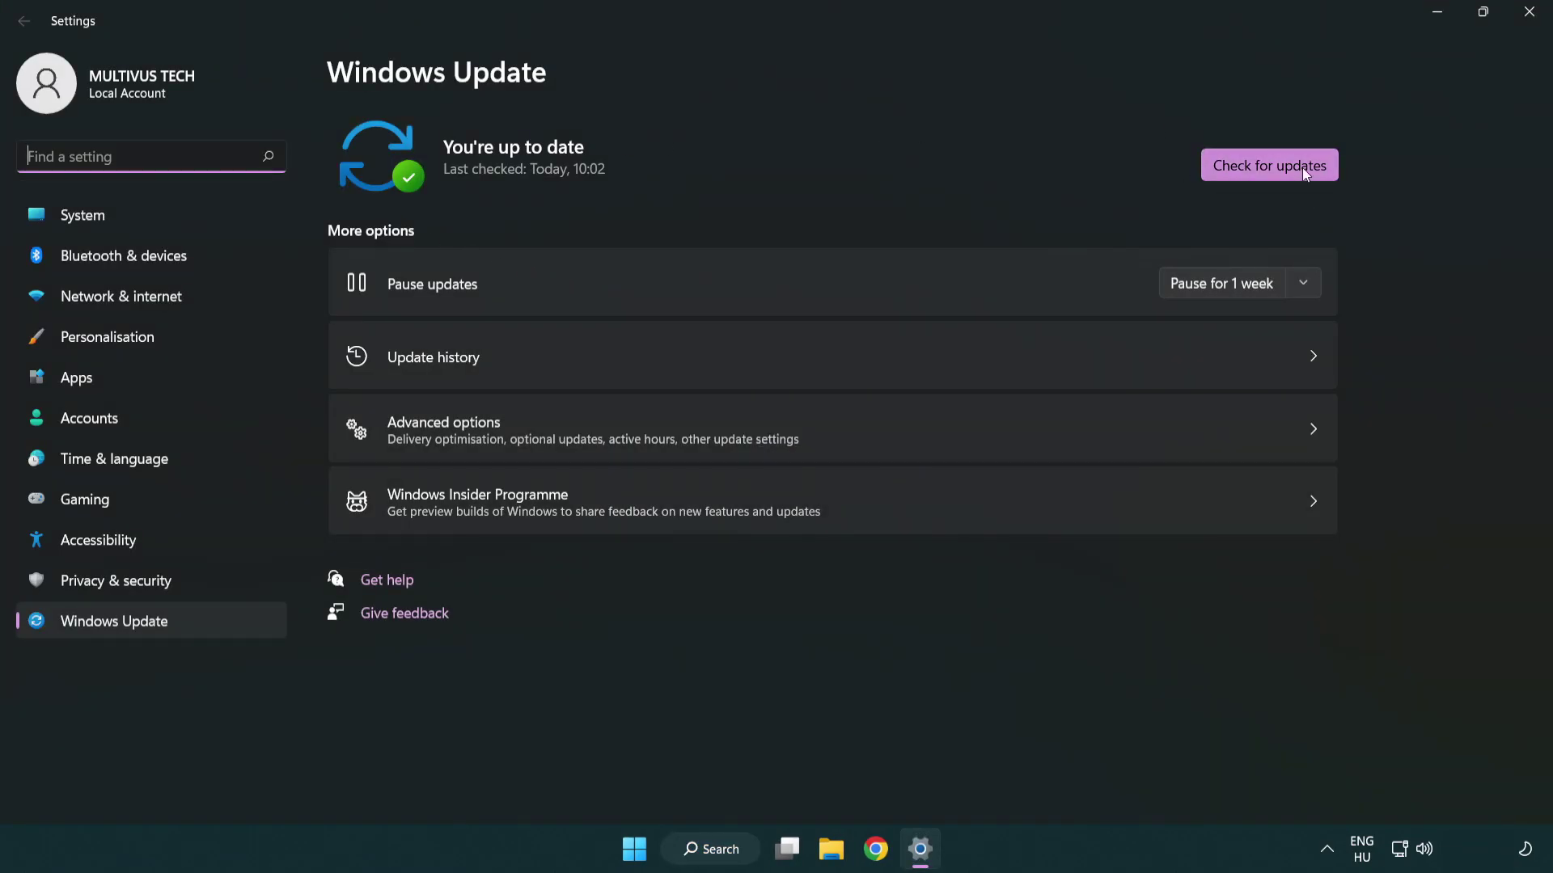
{"action": "left_click", "coordinate": [1280, 165]}
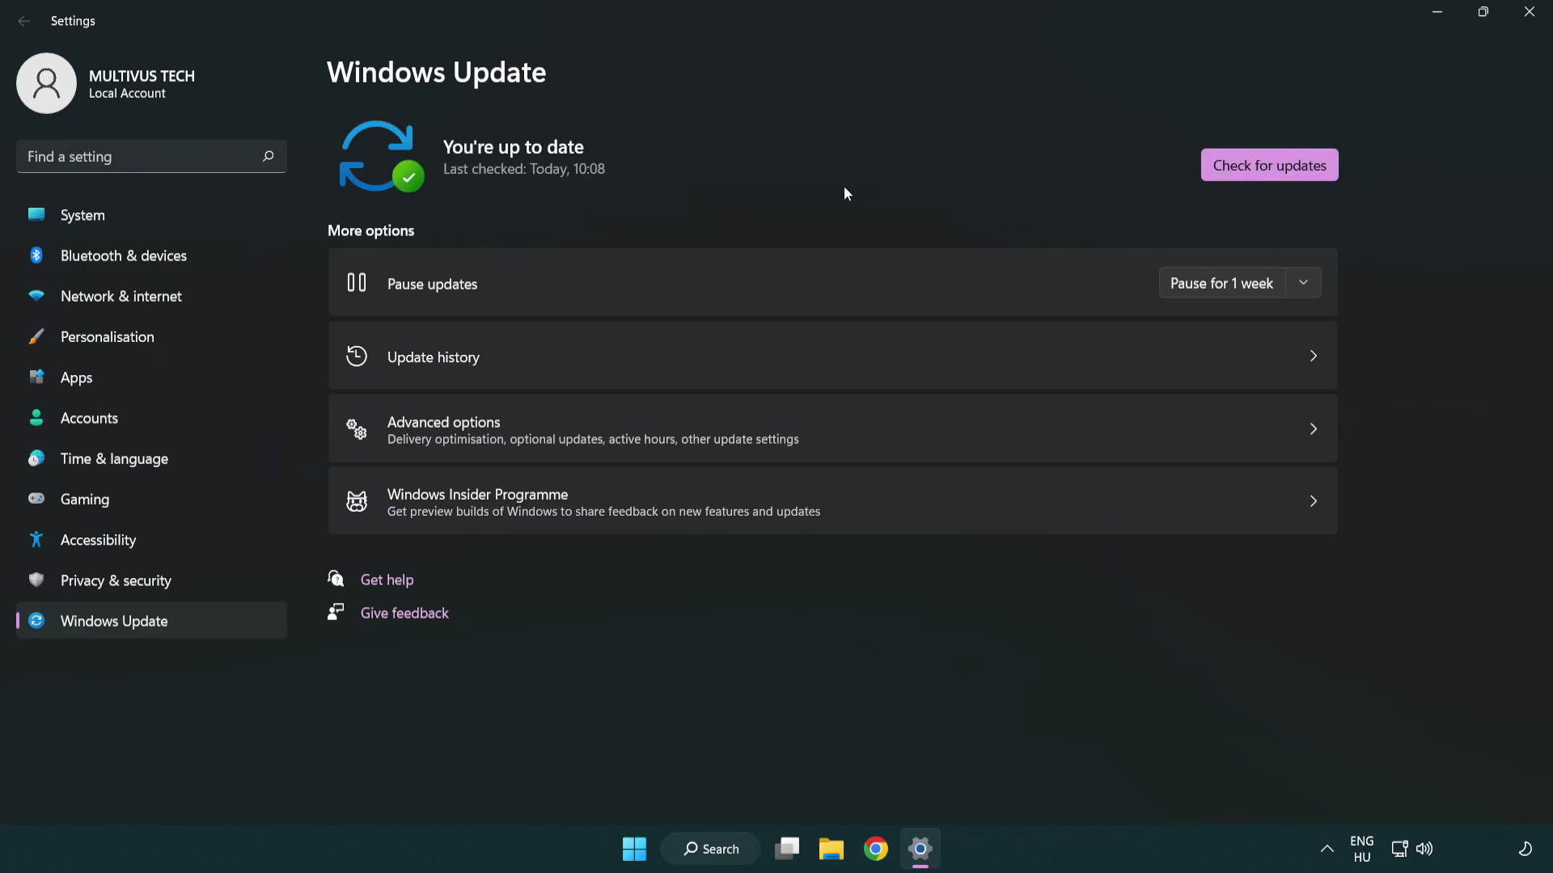
{"action": "left_click", "coordinate": [1530, 22]}
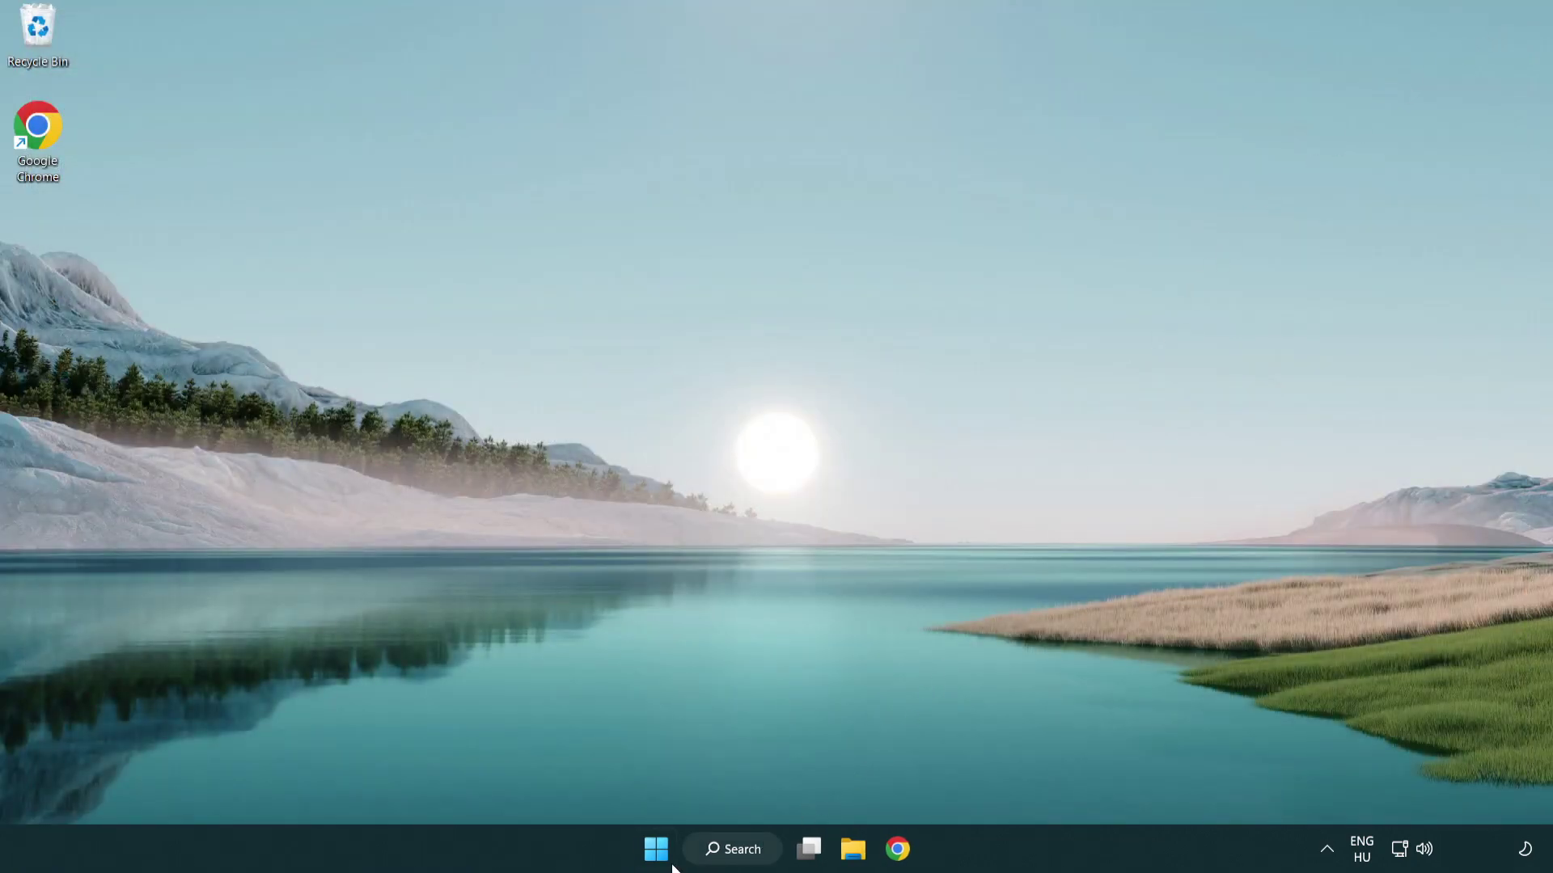
Step: Launch Registry Editor and navigate to HKEY_CURRENT_USER\System\GameConfigStore
{"action": "left_click", "coordinate": [732, 849]}
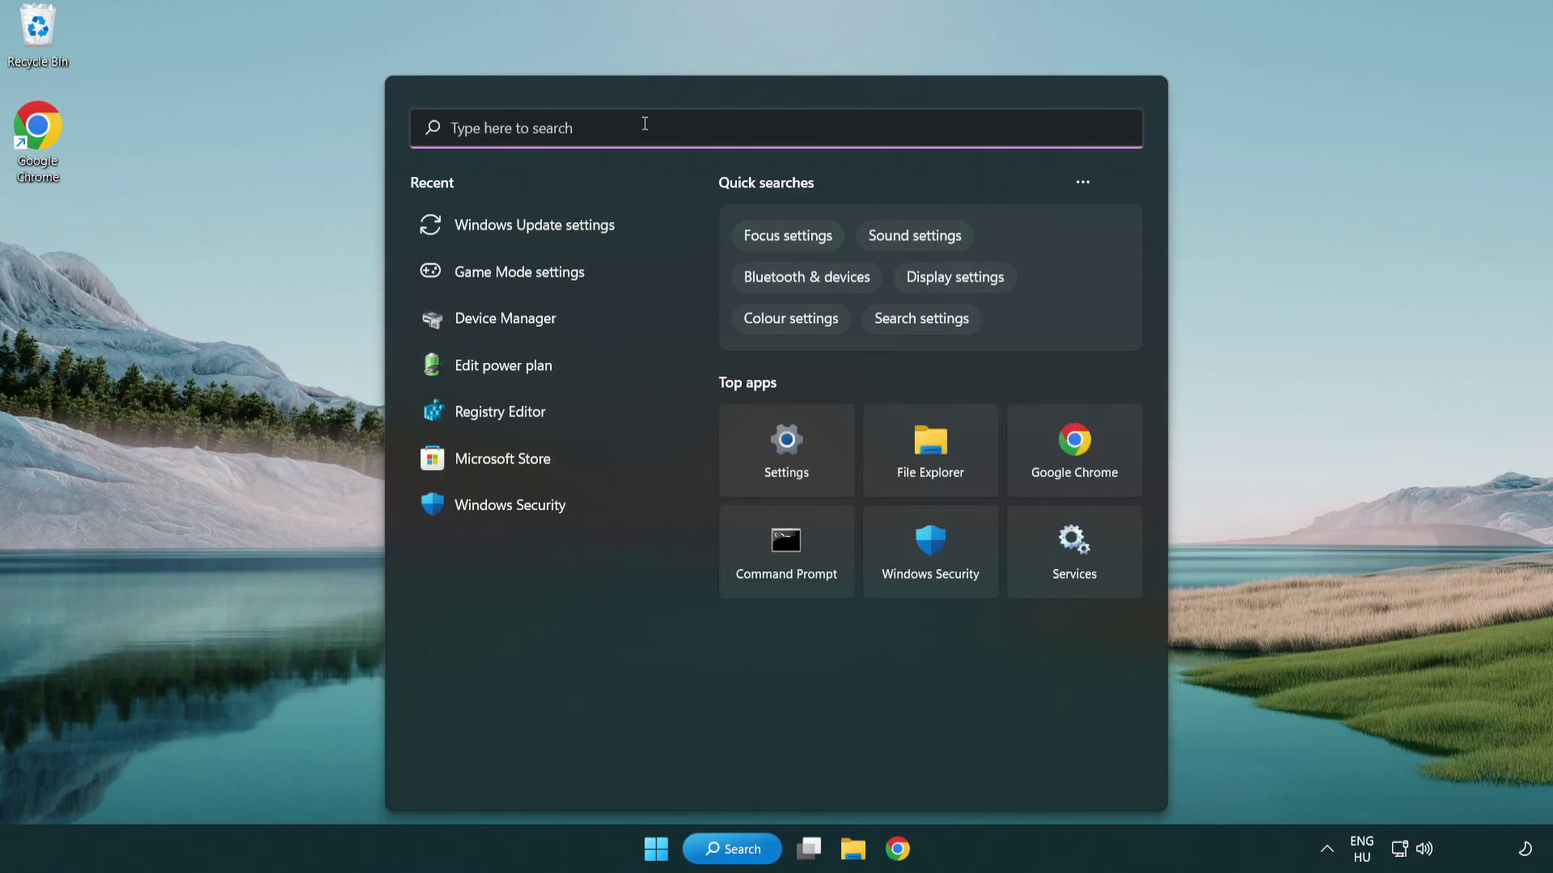
{"action": "type", "text": "regedit"}
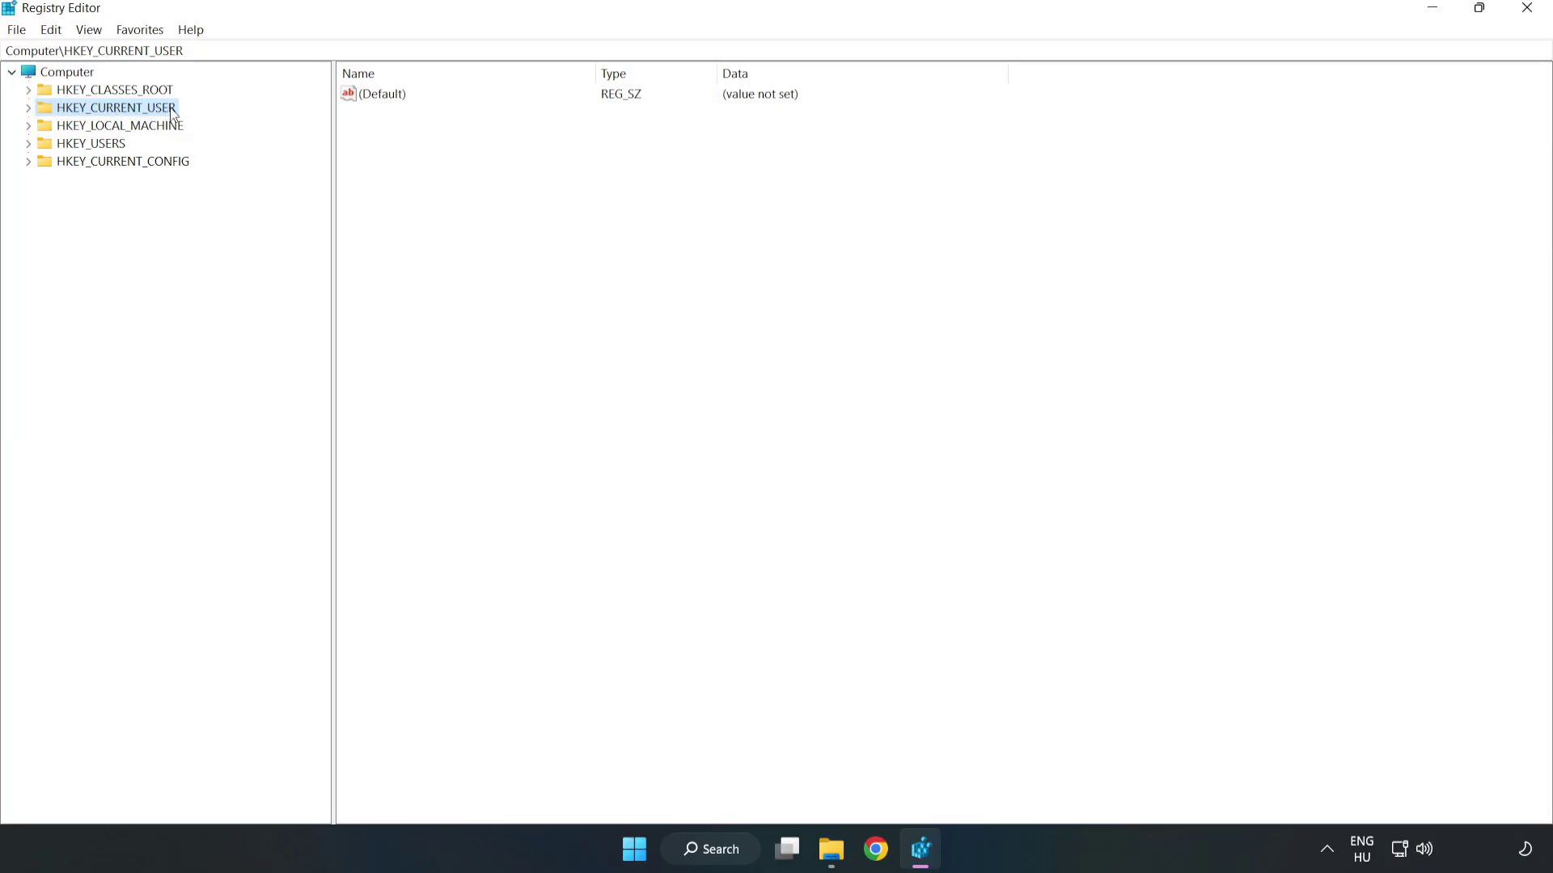
{"action": "left_click", "coordinate": [27, 108]}
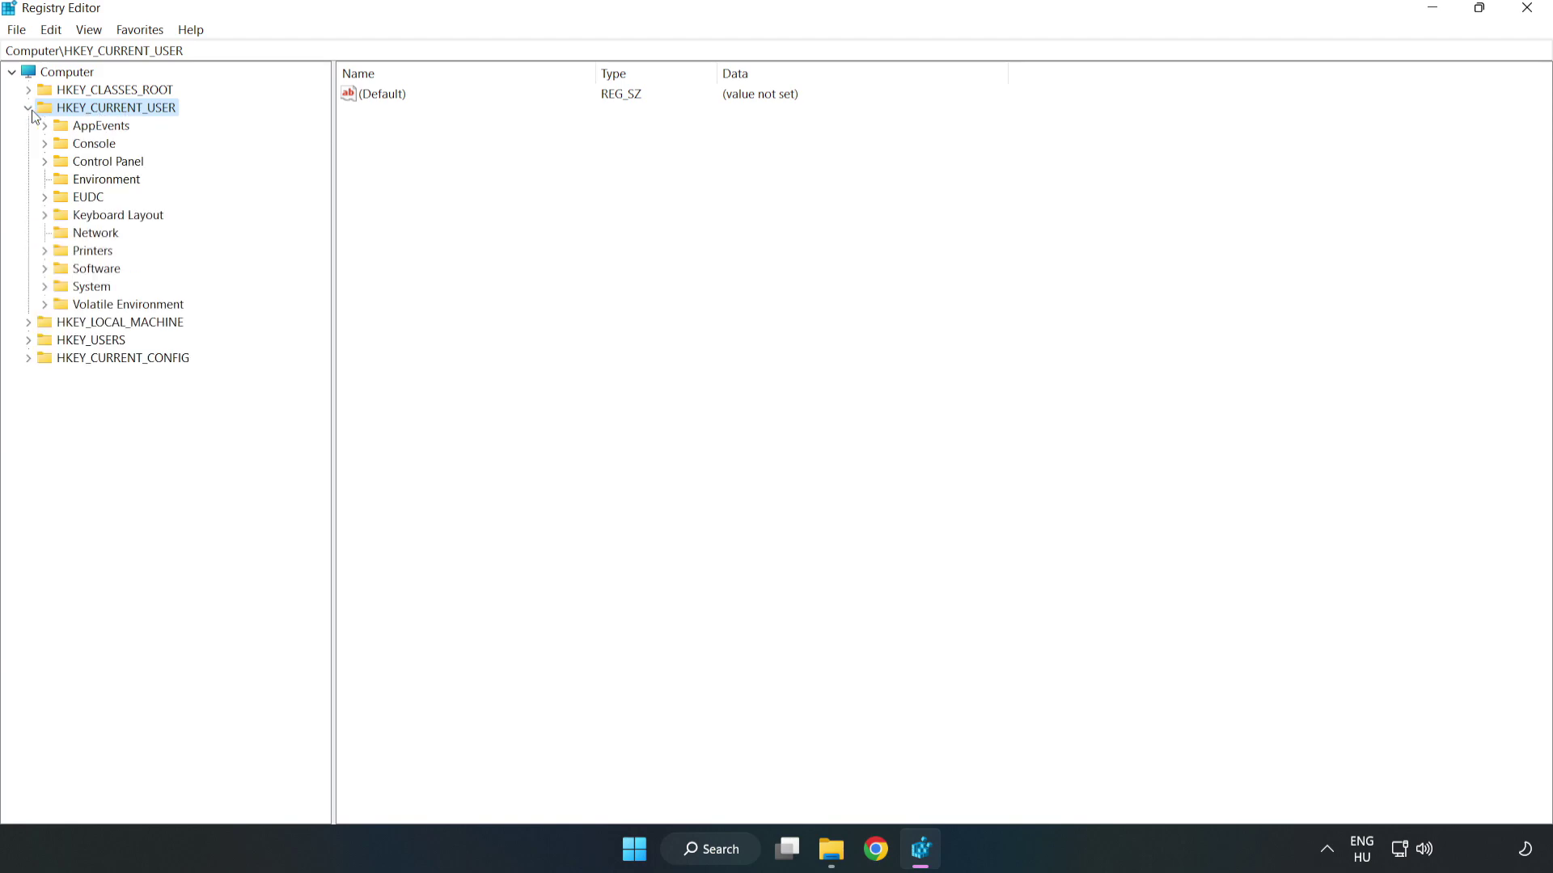
{"action": "left_click", "coordinate": [44, 288]}
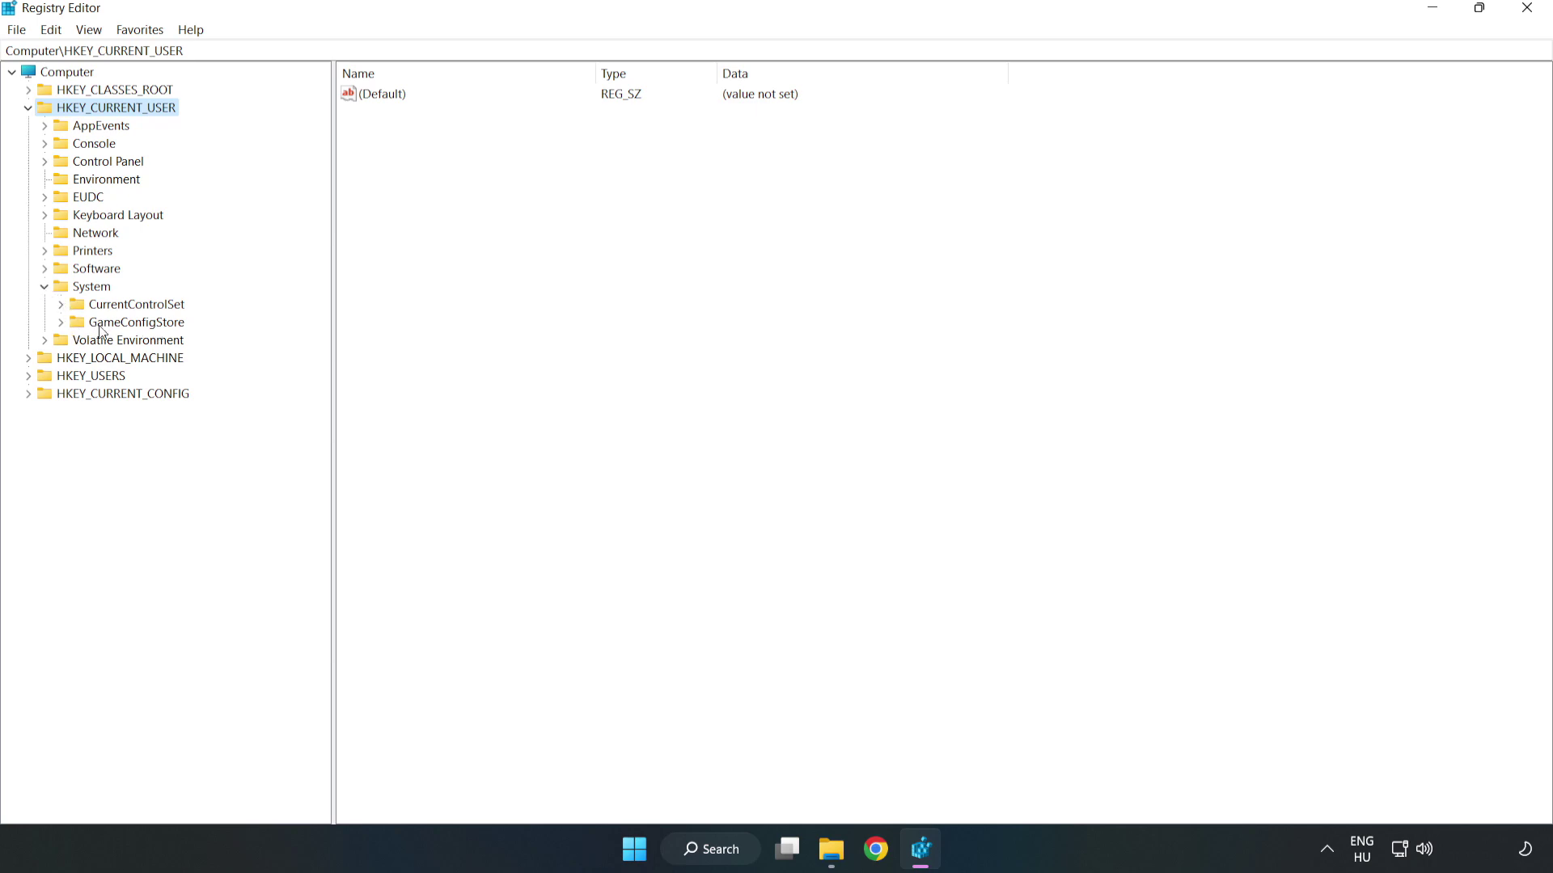
{"action": "left_click", "coordinate": [129, 330]}
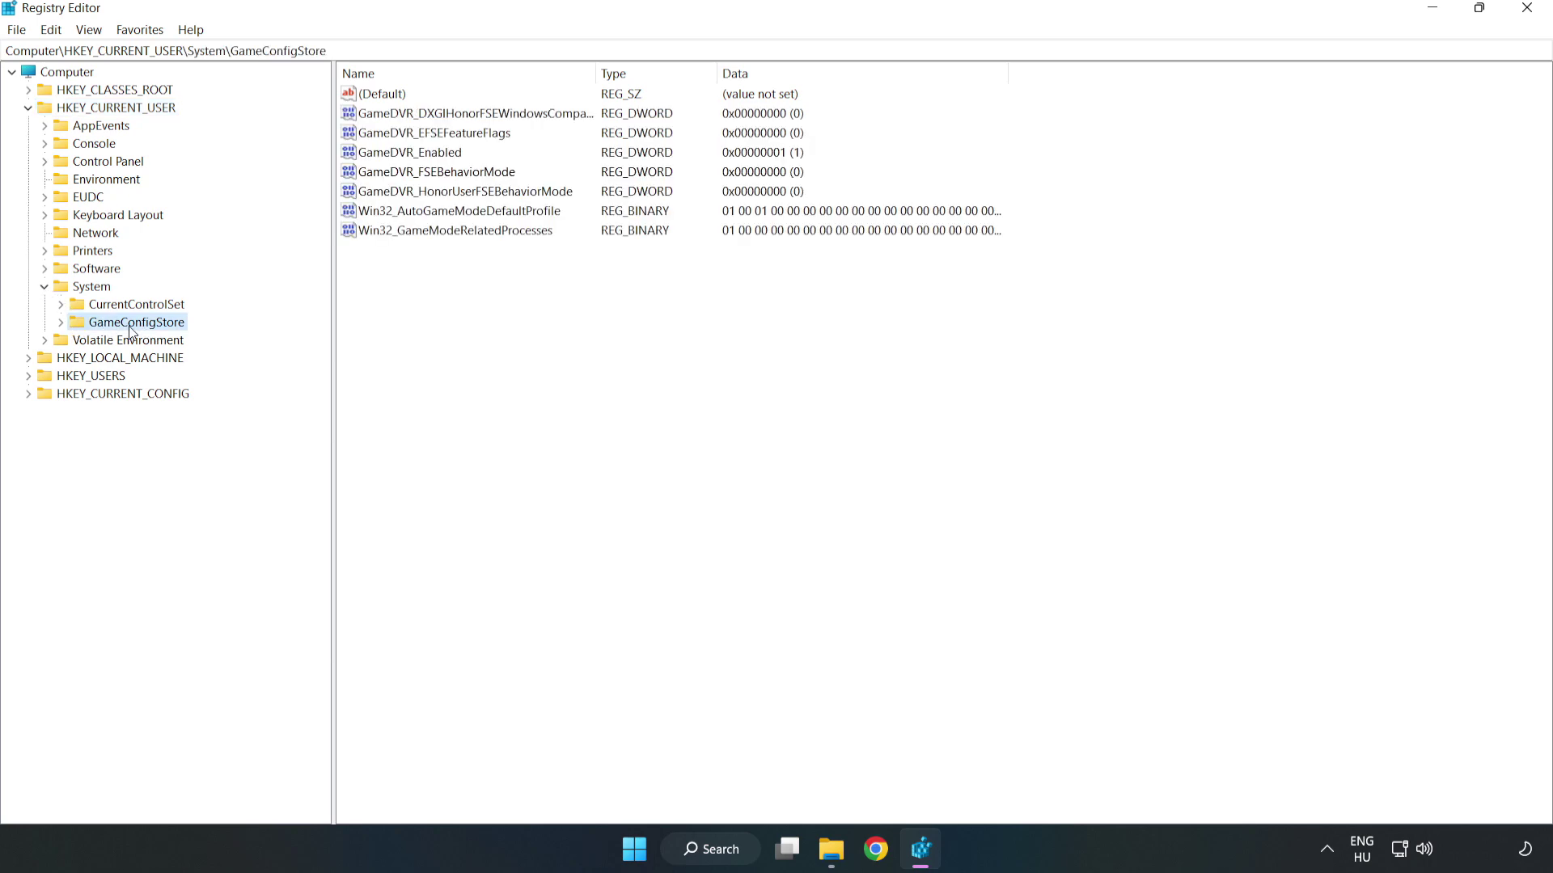
Step: Modify GameDVR_Enabled so its value data becomes 0
{"action": "left_click", "coordinate": [377, 158]}
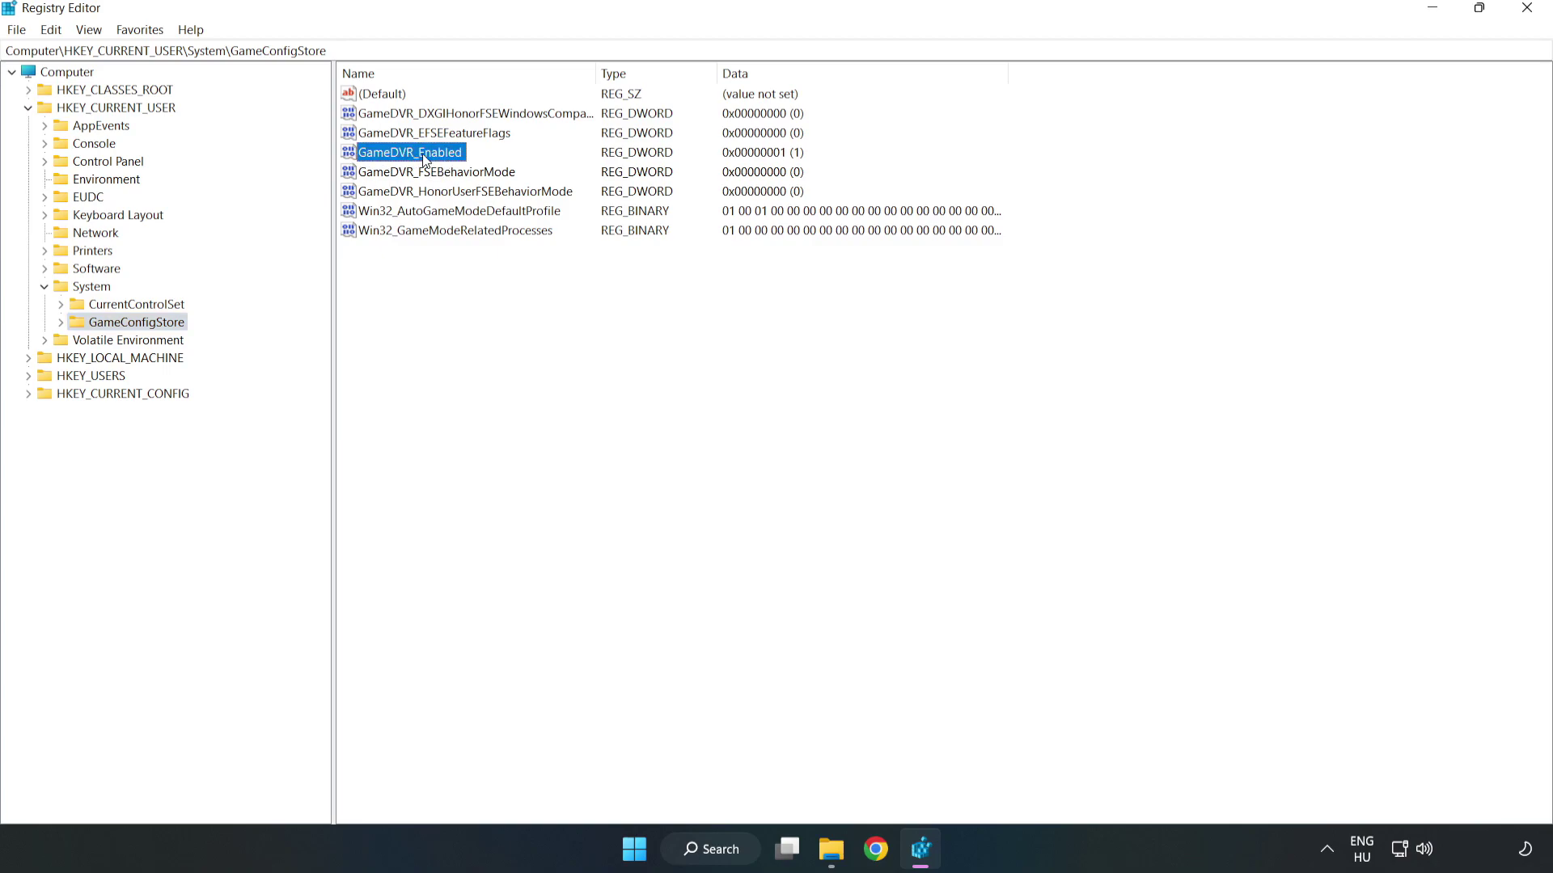
{"action": "right_click", "coordinate": [424, 161]}
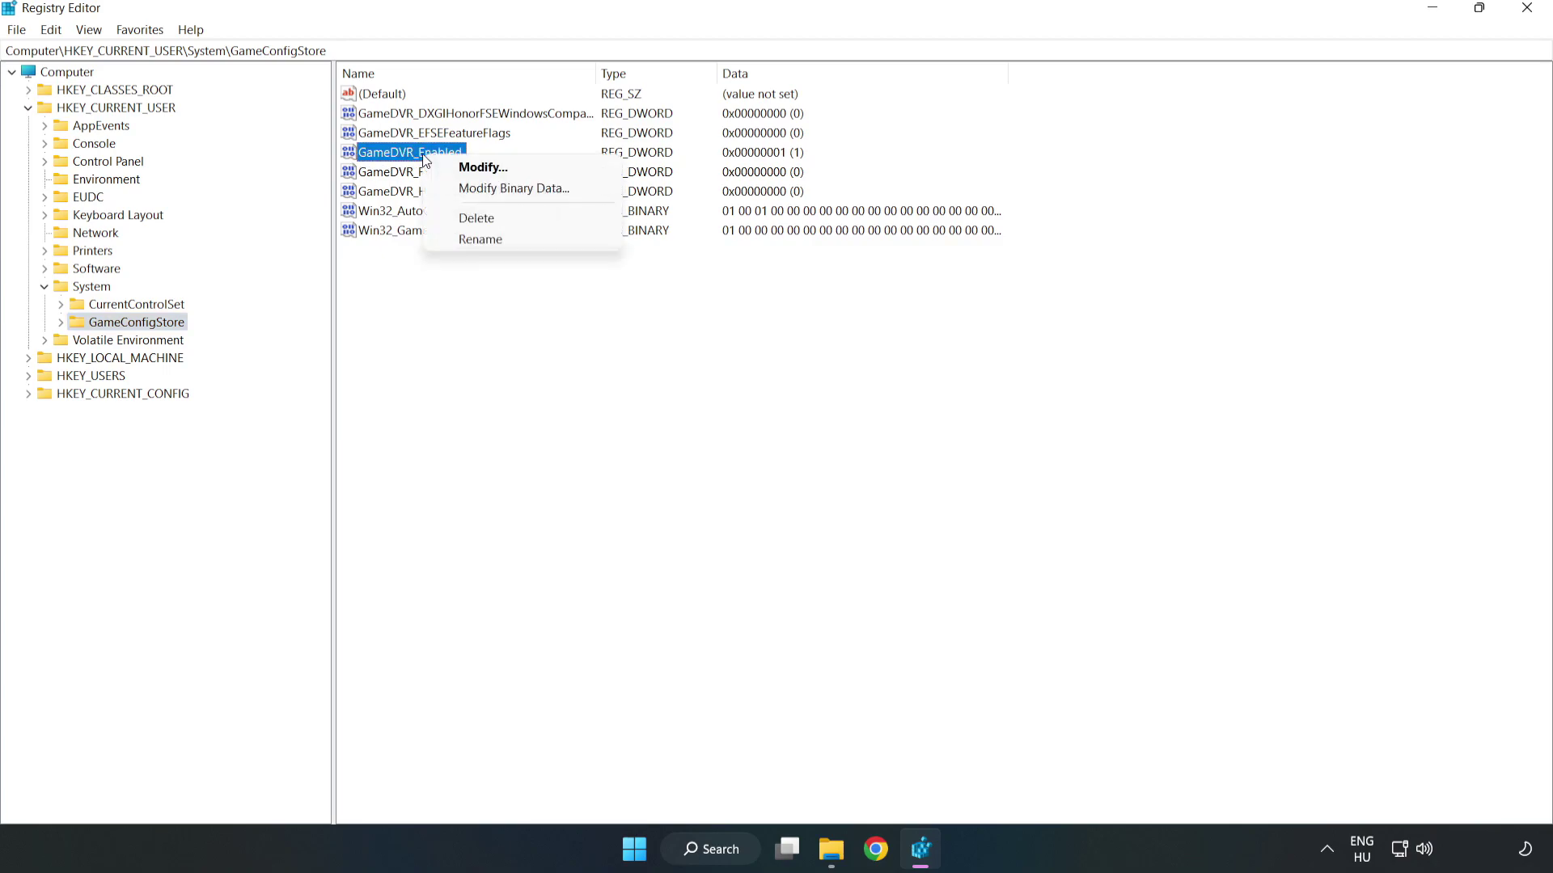
{"action": "left_click", "coordinate": [494, 169]}
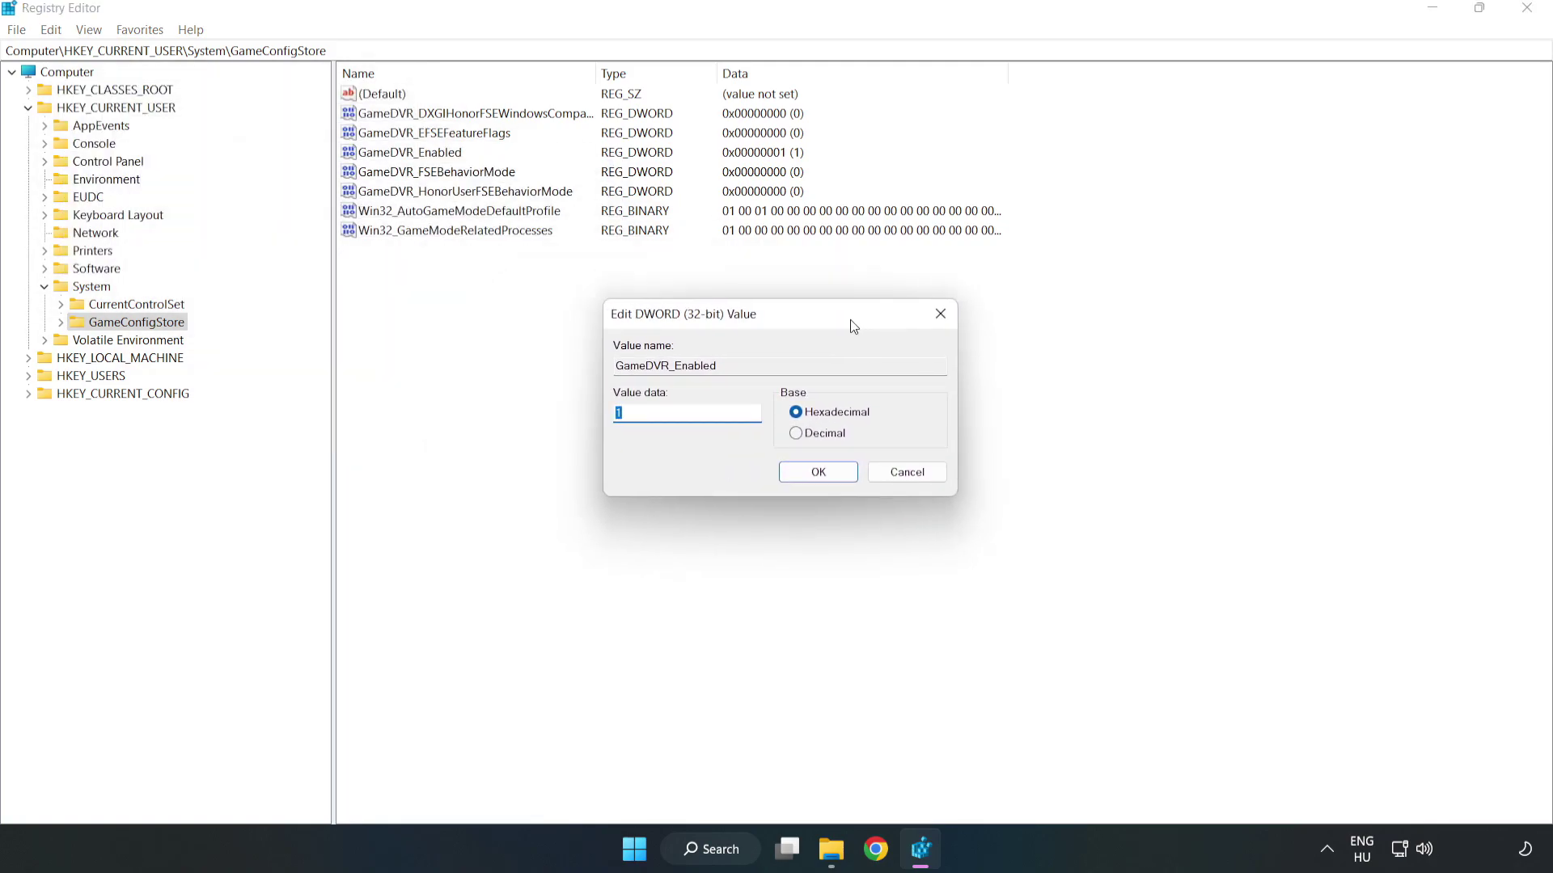
{"action": "left_click_drag", "start_coordinate": [393, 151], "coordinate": [862, 329]}
{"action": "left_click", "coordinate": [649, 422]}
{"action": "left_click_drag", "start_coordinate": [648, 422], "coordinate": [537, 405]}
{"action": "type", "text": "0"}
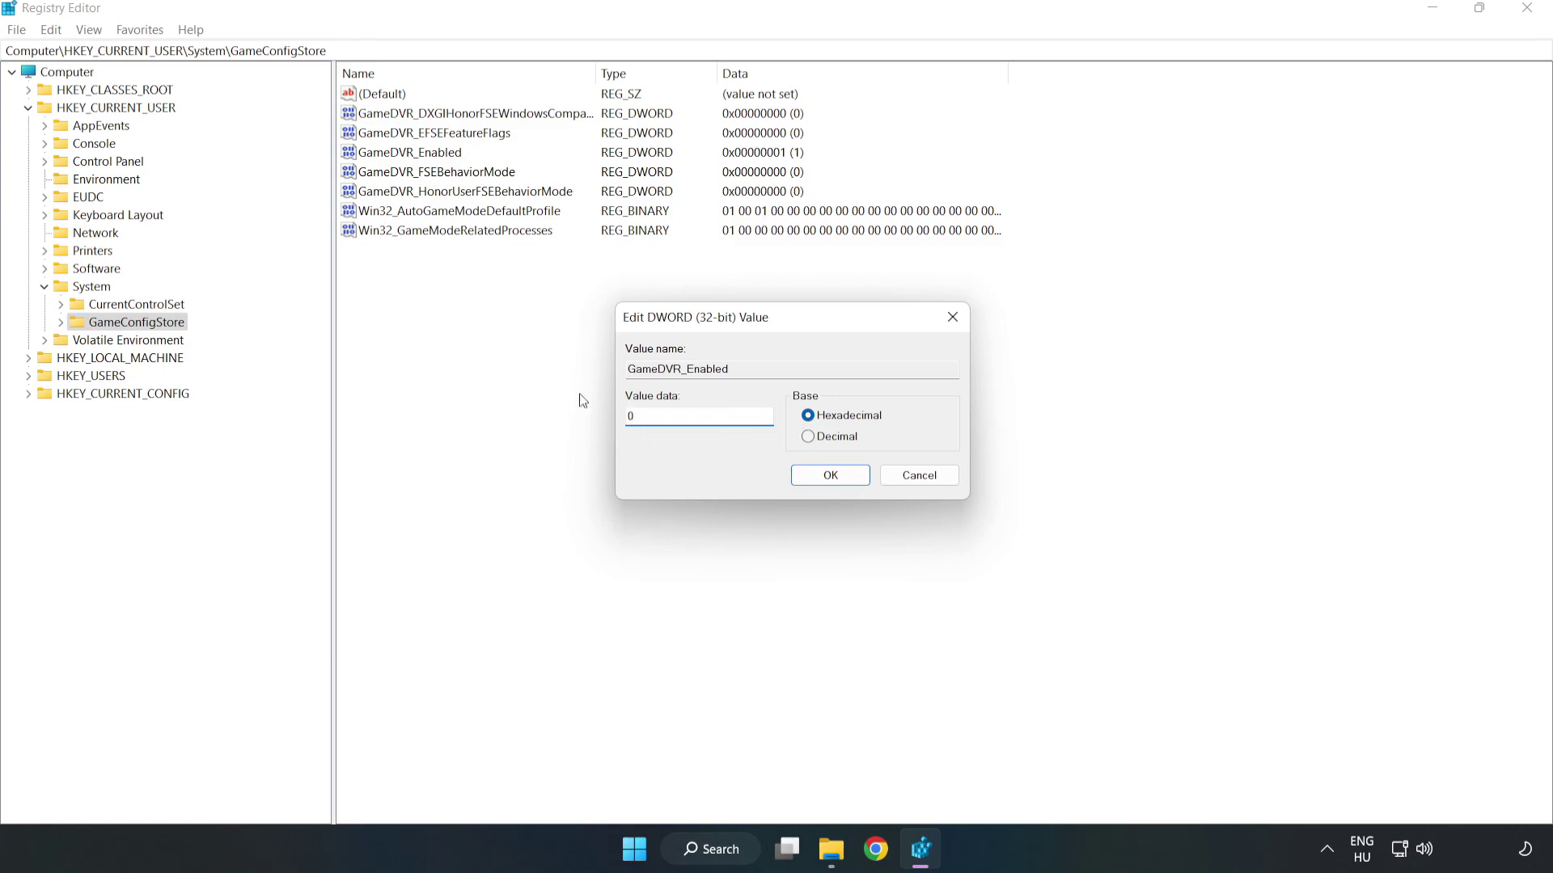
{"action": "left_click", "coordinate": [825, 480]}
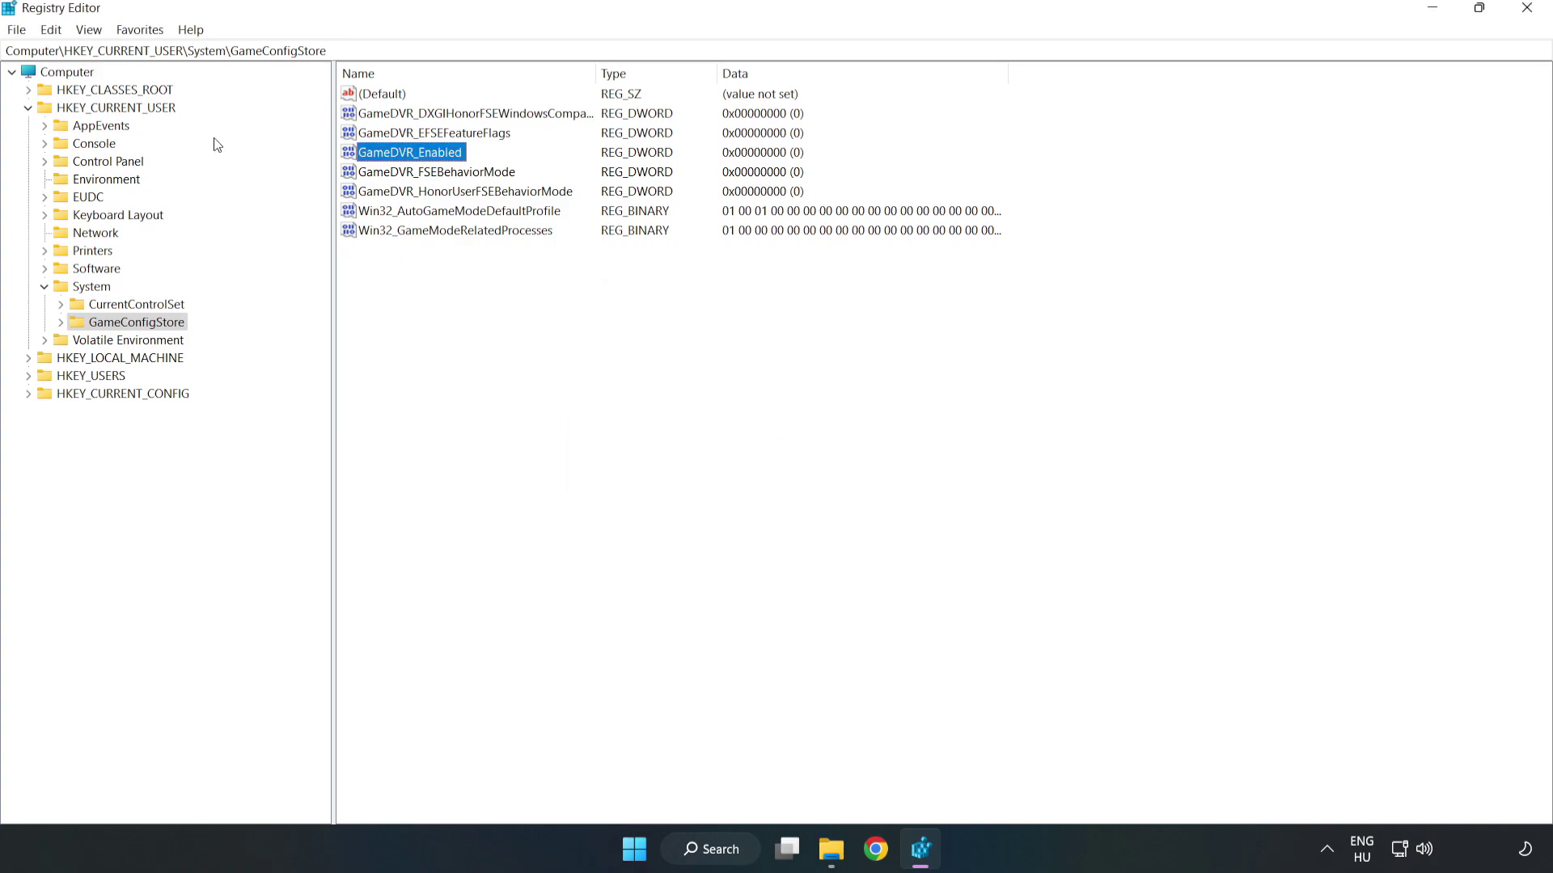
Step: Navigate to HKLM\SOFTWARE\Microsoft\PolicyManager\default\ApplicationManagement\AllowGameDVR
{"action": "left_click", "coordinate": [29, 109]}
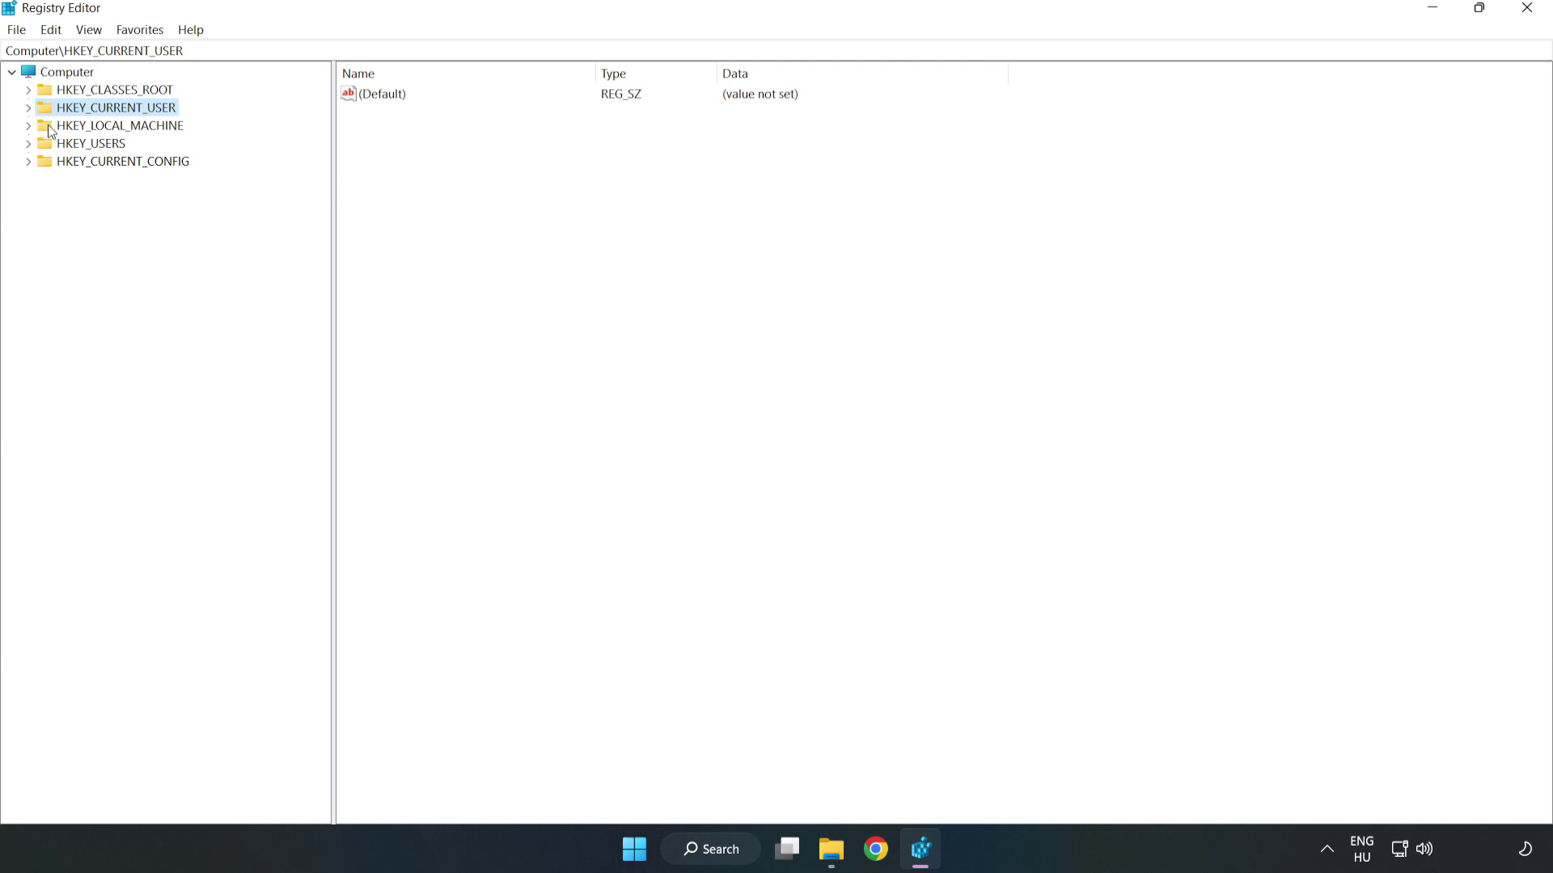
{"action": "left_click", "coordinate": [37, 128]}
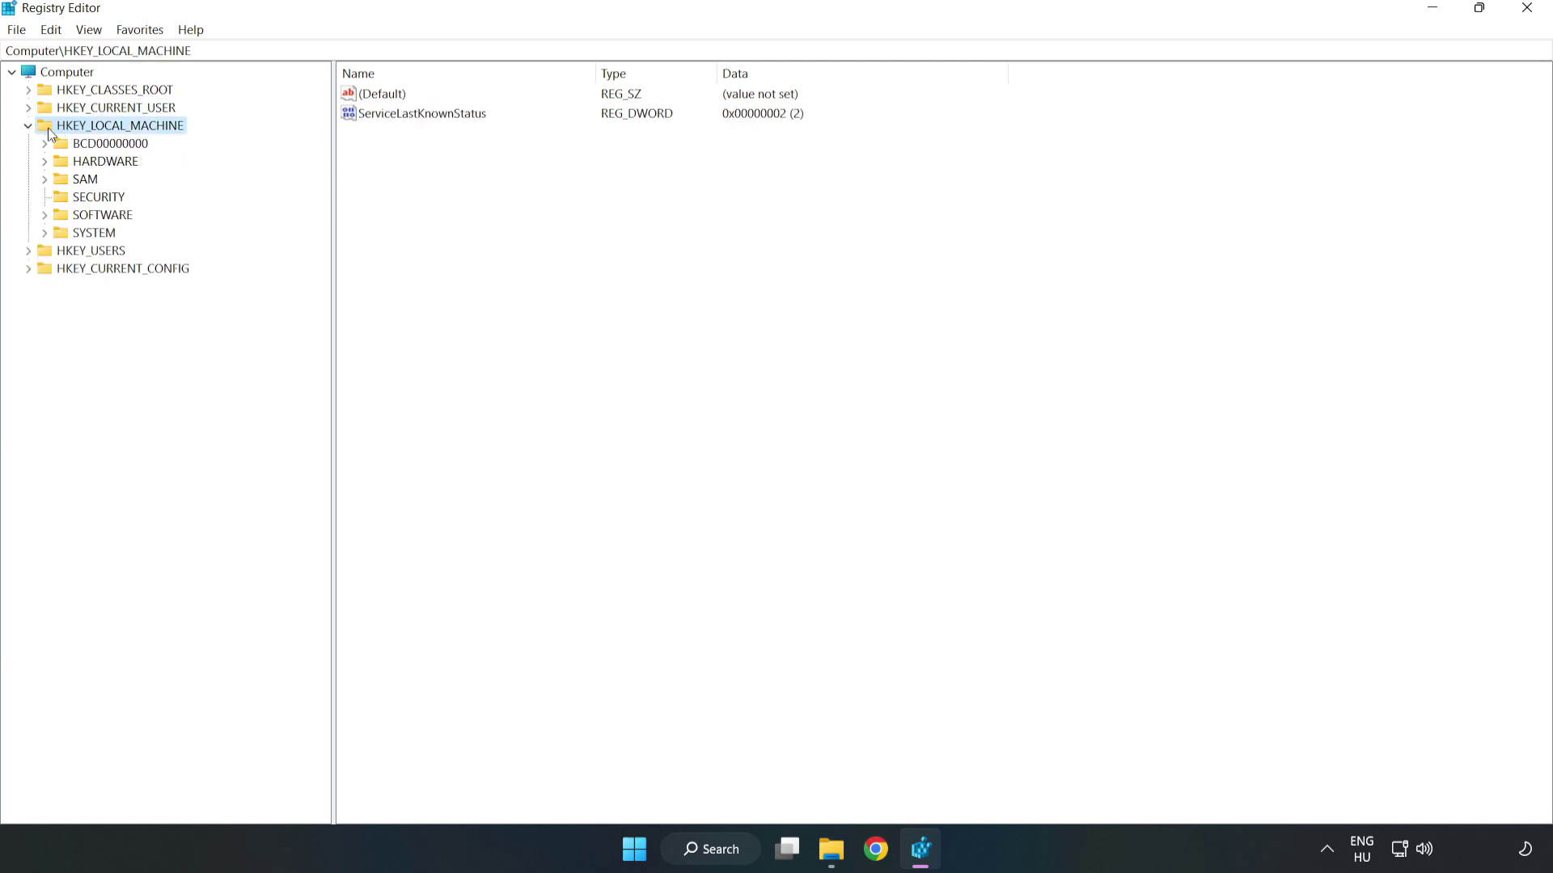
{"action": "left_click", "coordinate": [45, 215]}
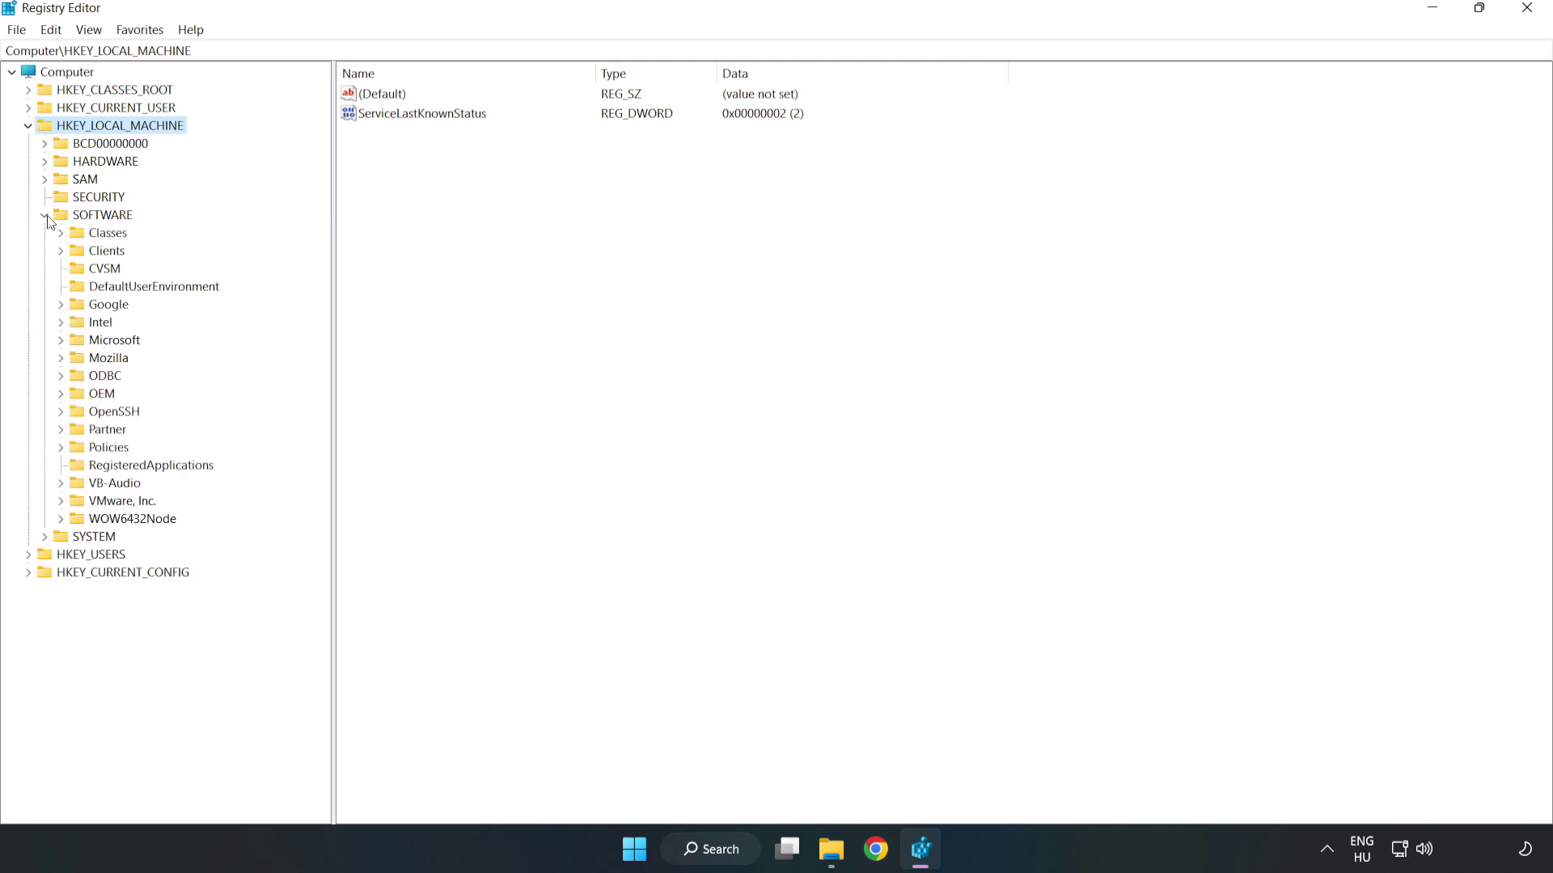
{"action": "left_click", "coordinate": [62, 340]}
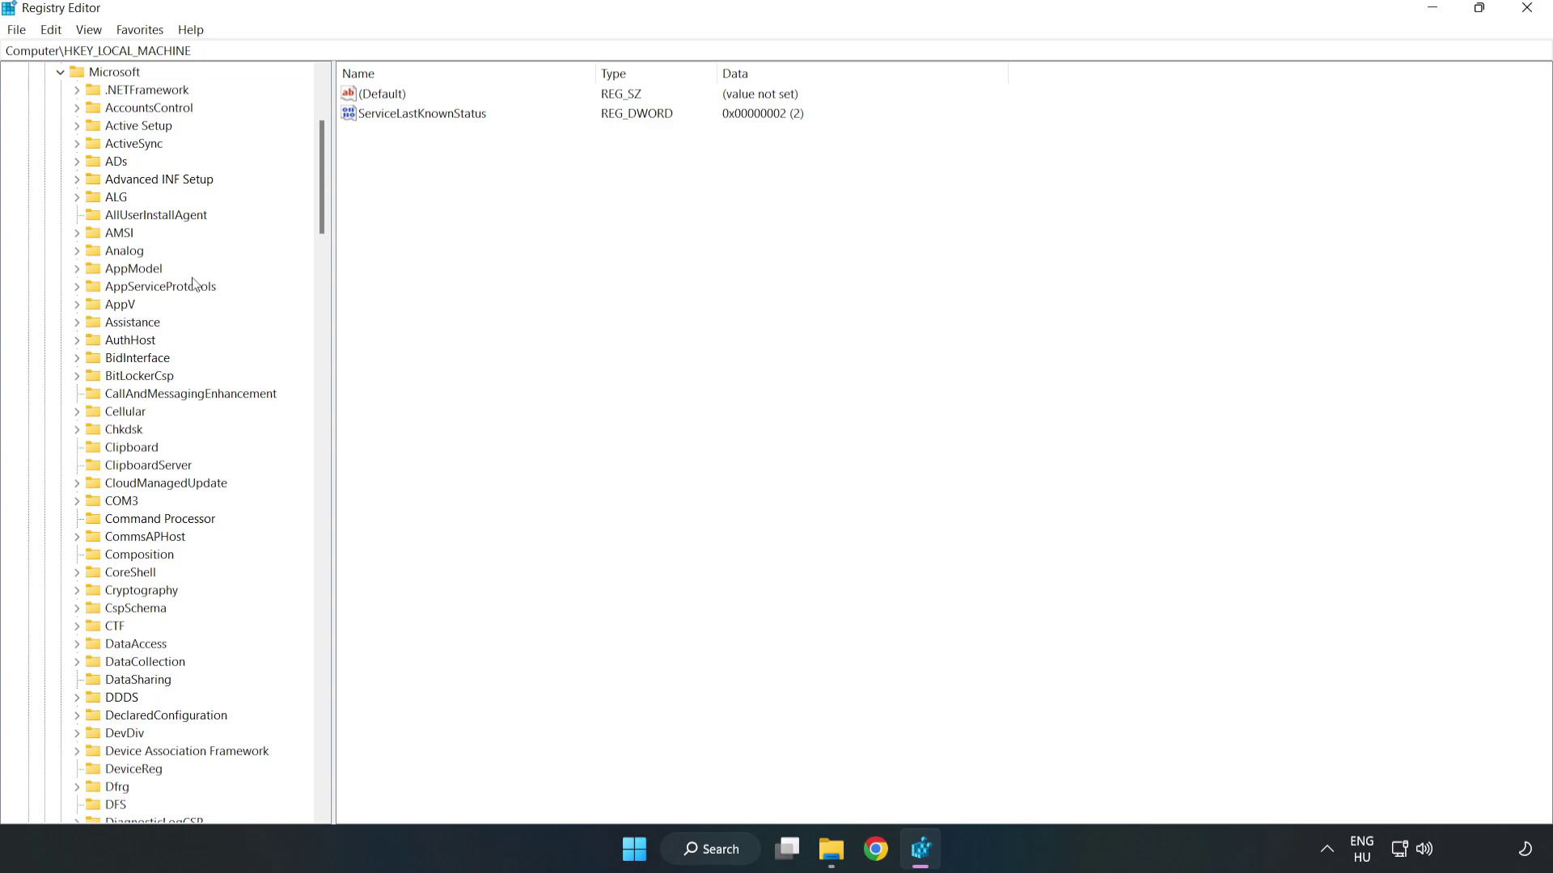
{"action": "mouse_move", "coordinate": [321, 207]}
{"action": "left_mouse_down"}
{"action": "mouse_move", "coordinate": [354, 587]}
{"action": "mouse_move", "coordinate": [344, 566]}
{"action": "left_mouse_up"}
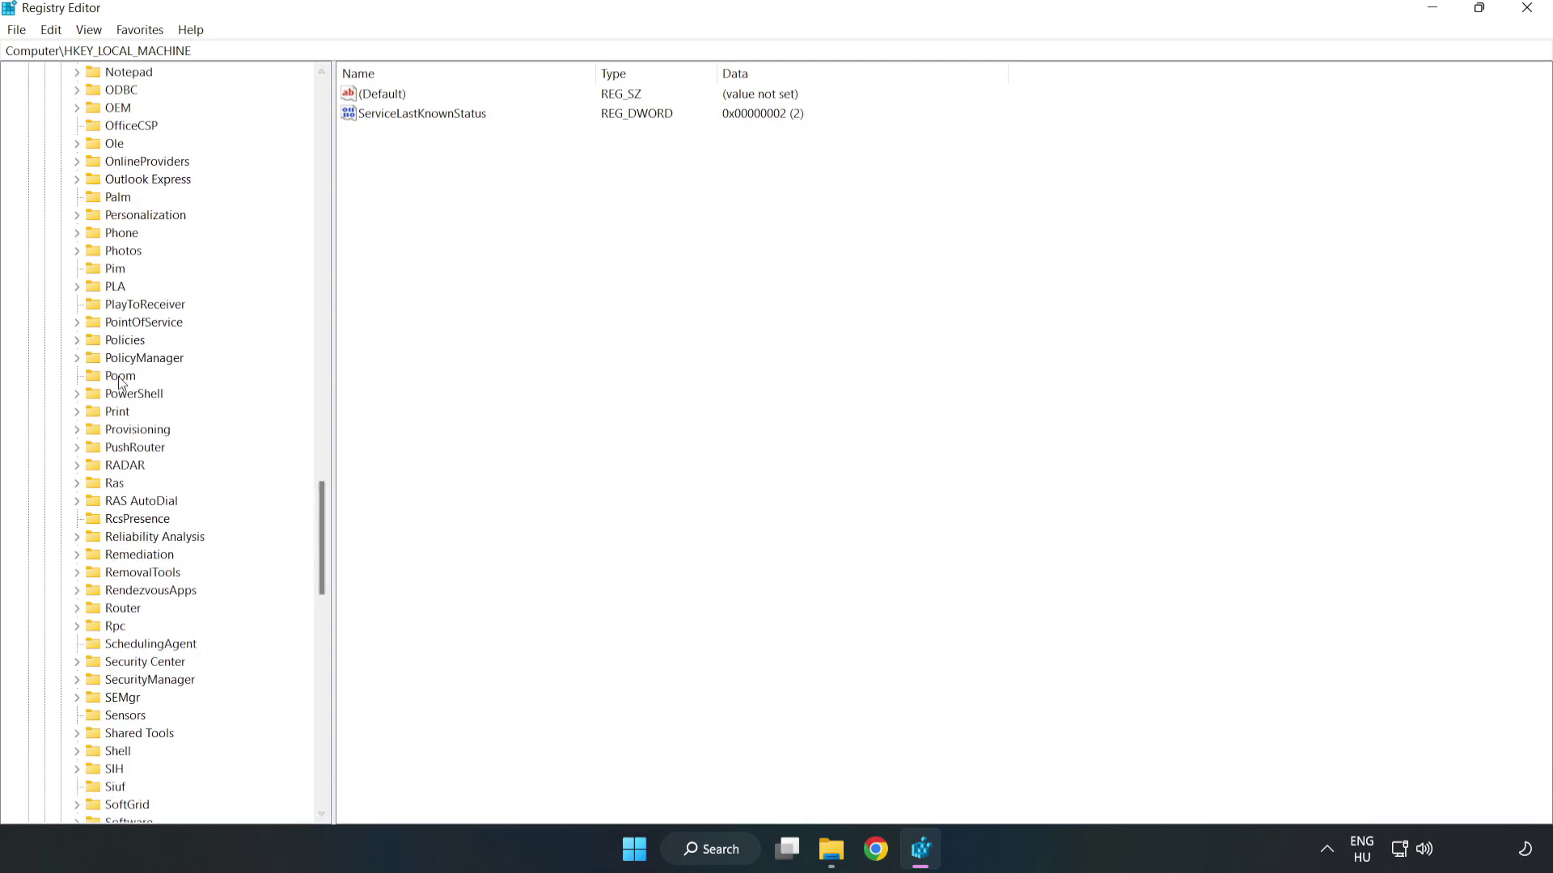
{"action": "left_click", "coordinate": [77, 359]}
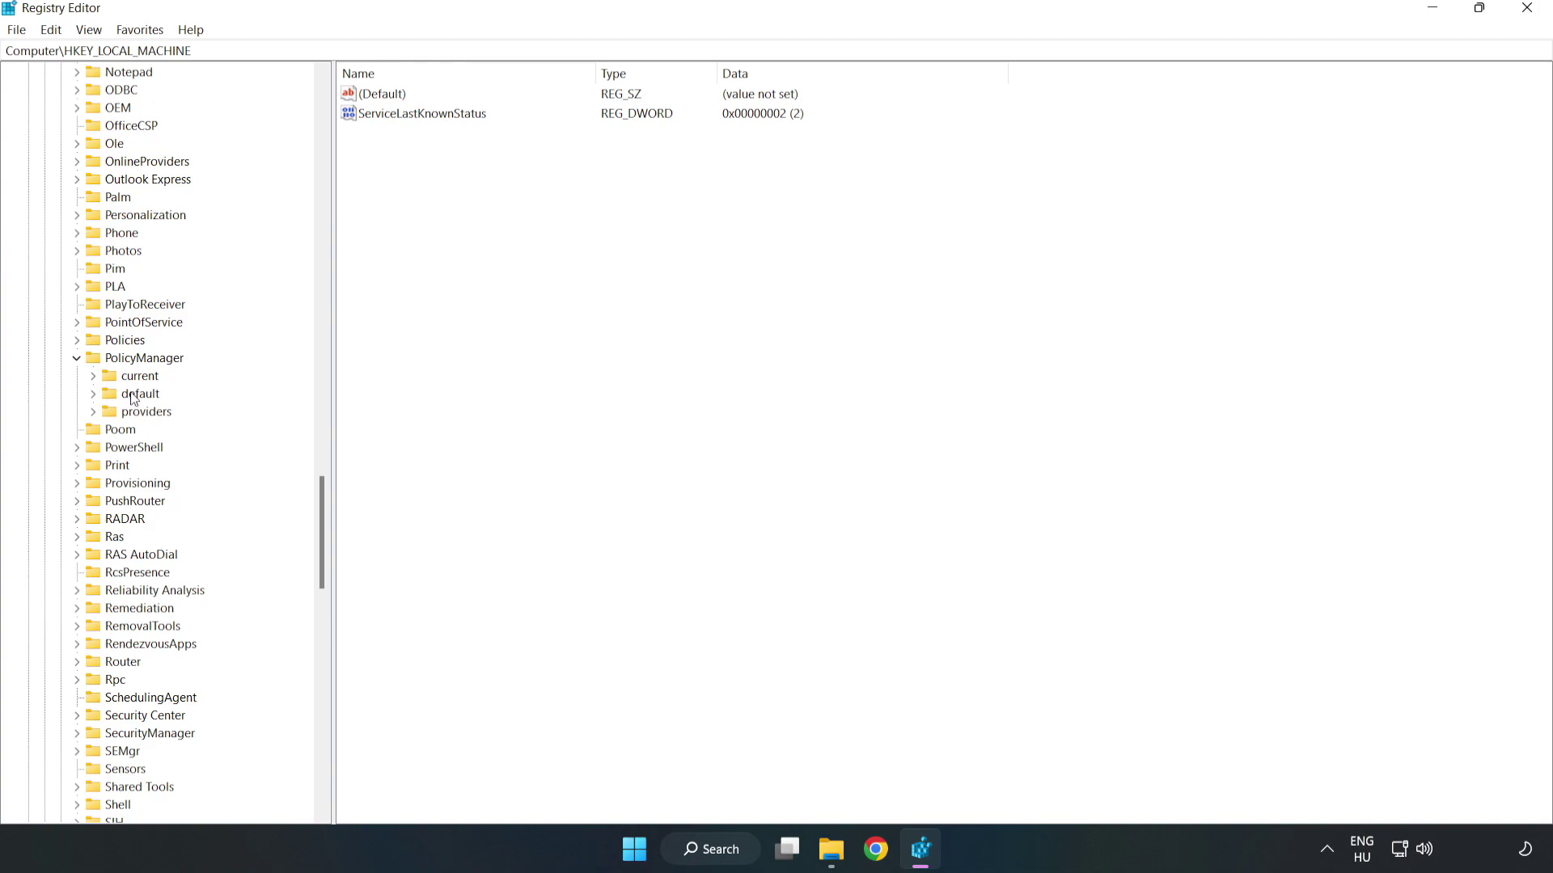
{"action": "left_click", "coordinate": [93, 395]}
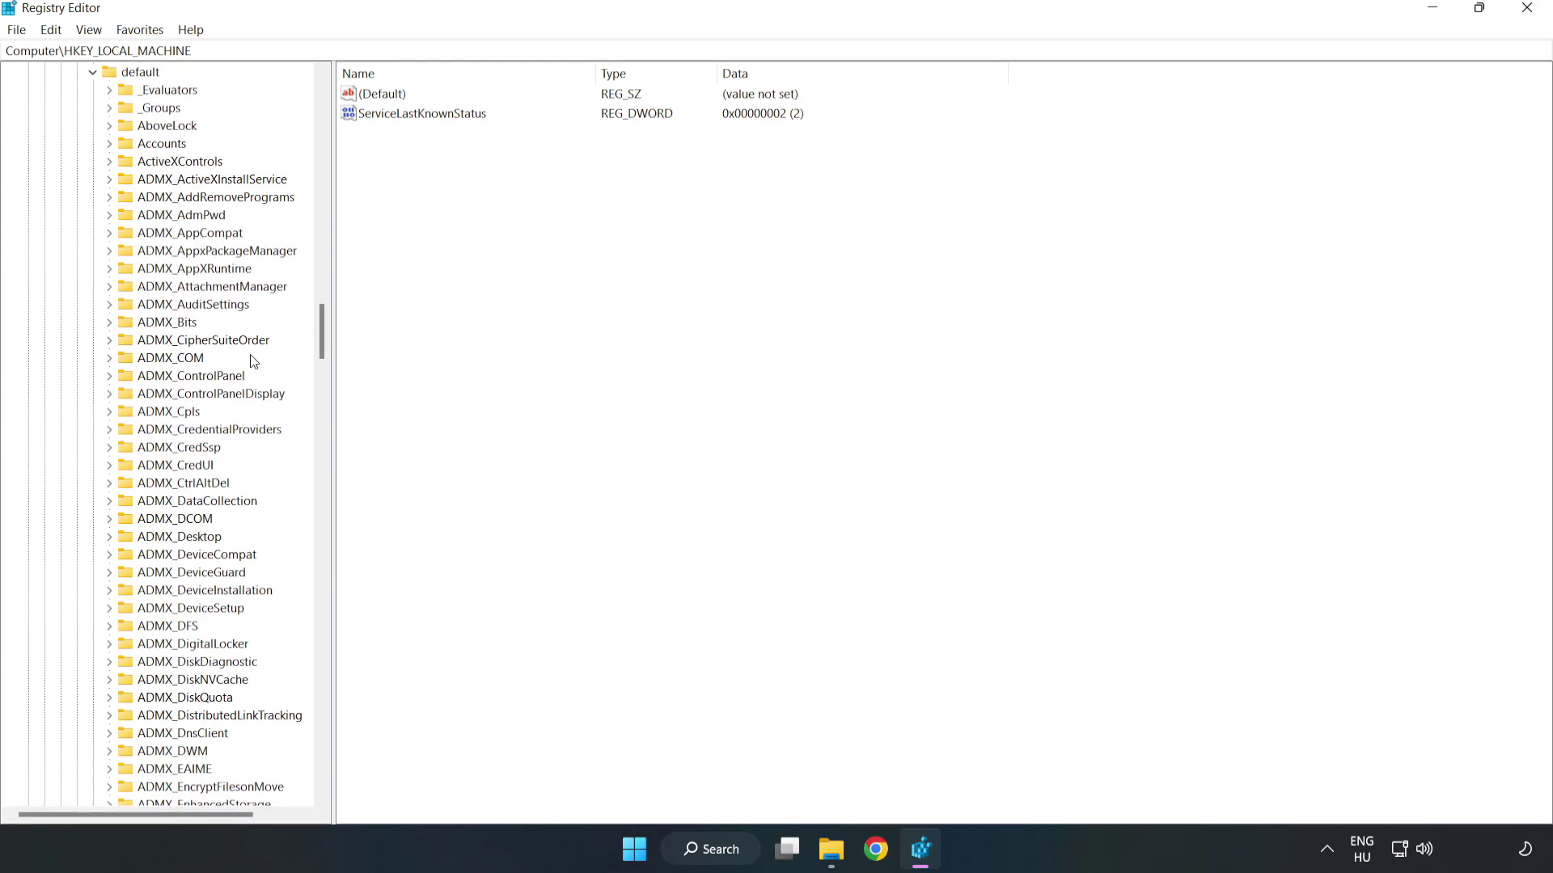
{"action": "left_click_drag", "start_coordinate": [322, 332], "coordinate": [314, 512]}
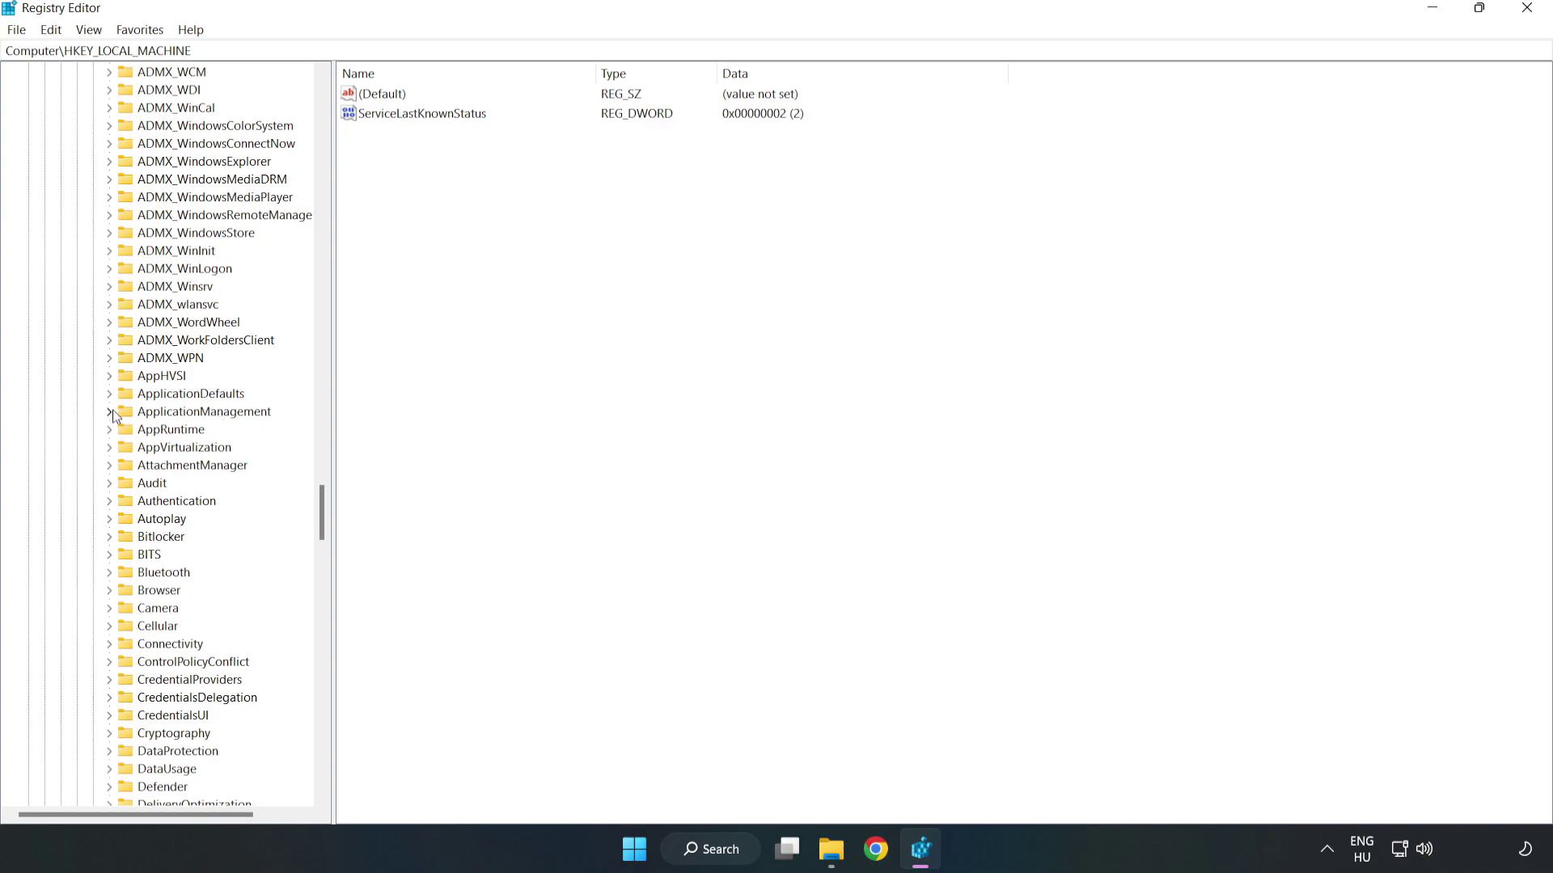
{"action": "left_click", "coordinate": [111, 412]}
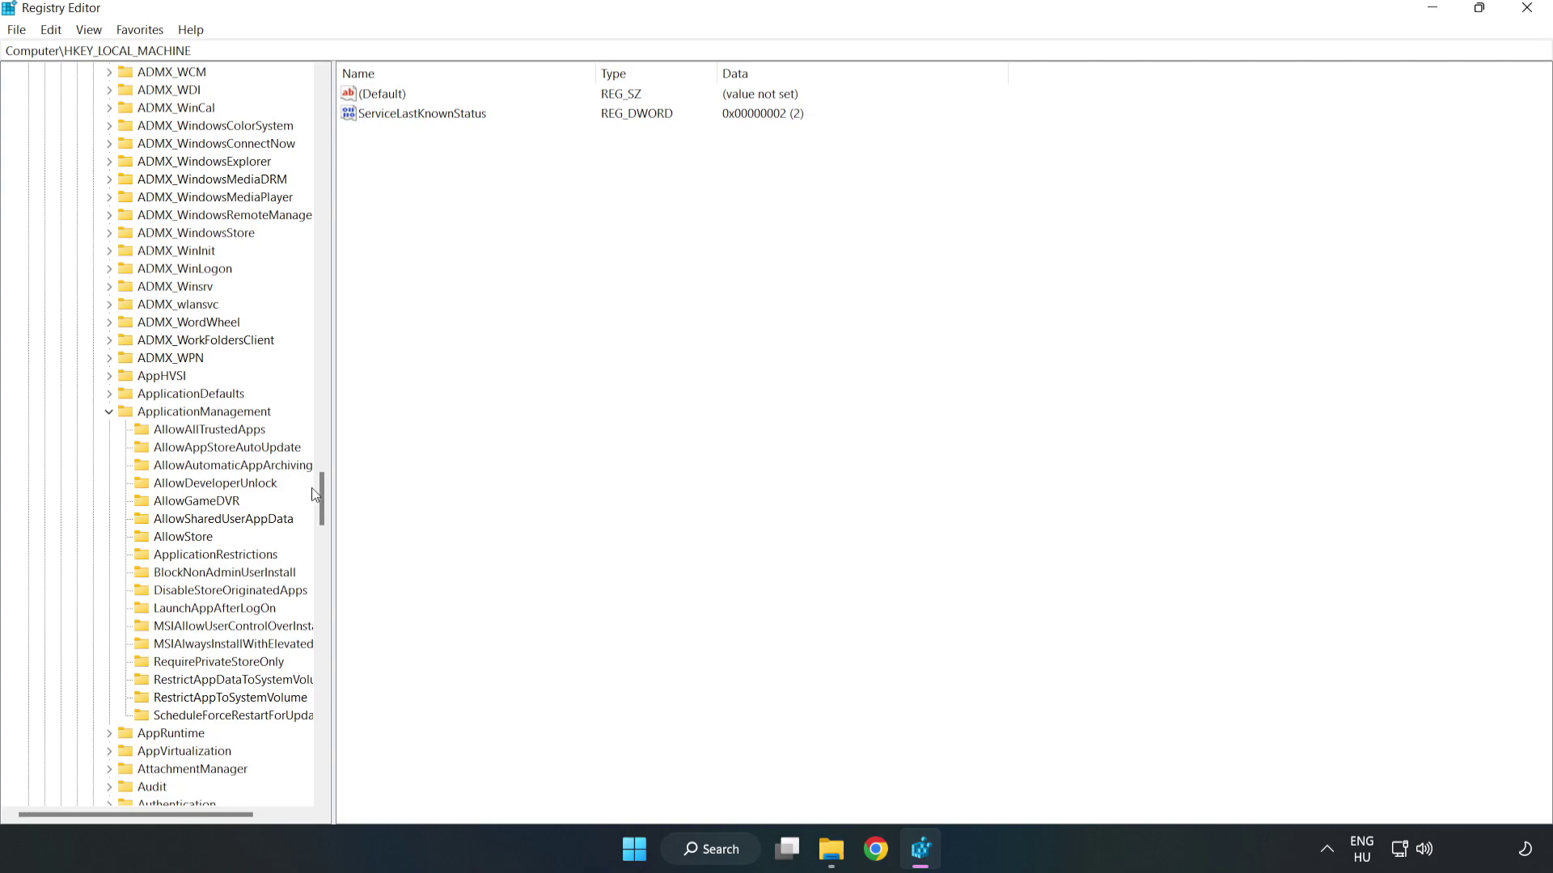
{"action": "left_click", "coordinate": [180, 504]}
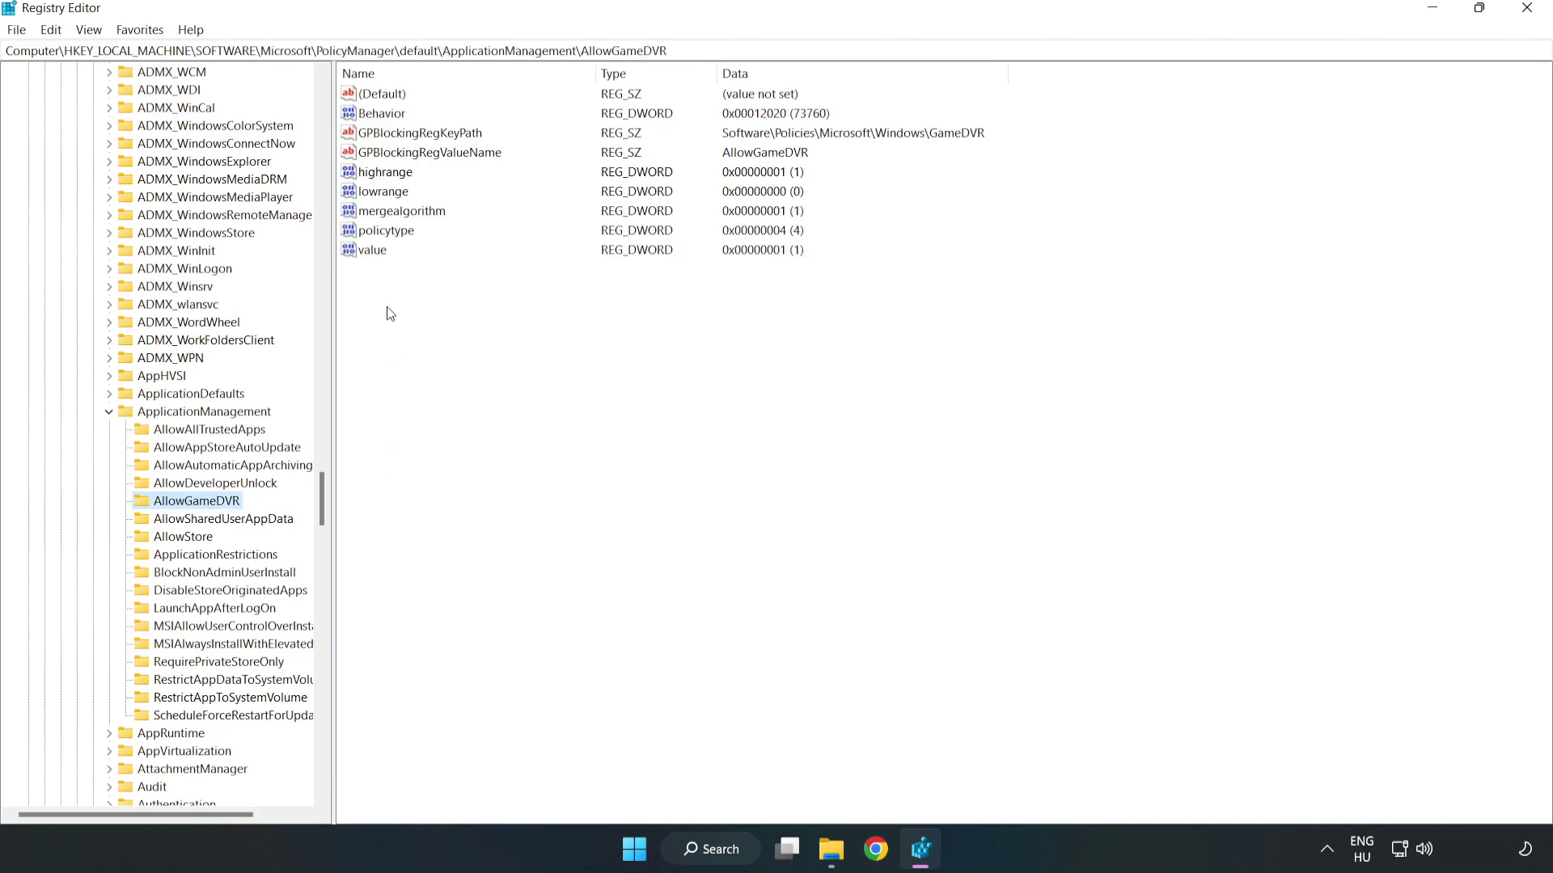
Step: Modify the AllowGameDVR value entry to 0 and close Registry Editor
{"action": "left_click", "coordinate": [363, 252]}
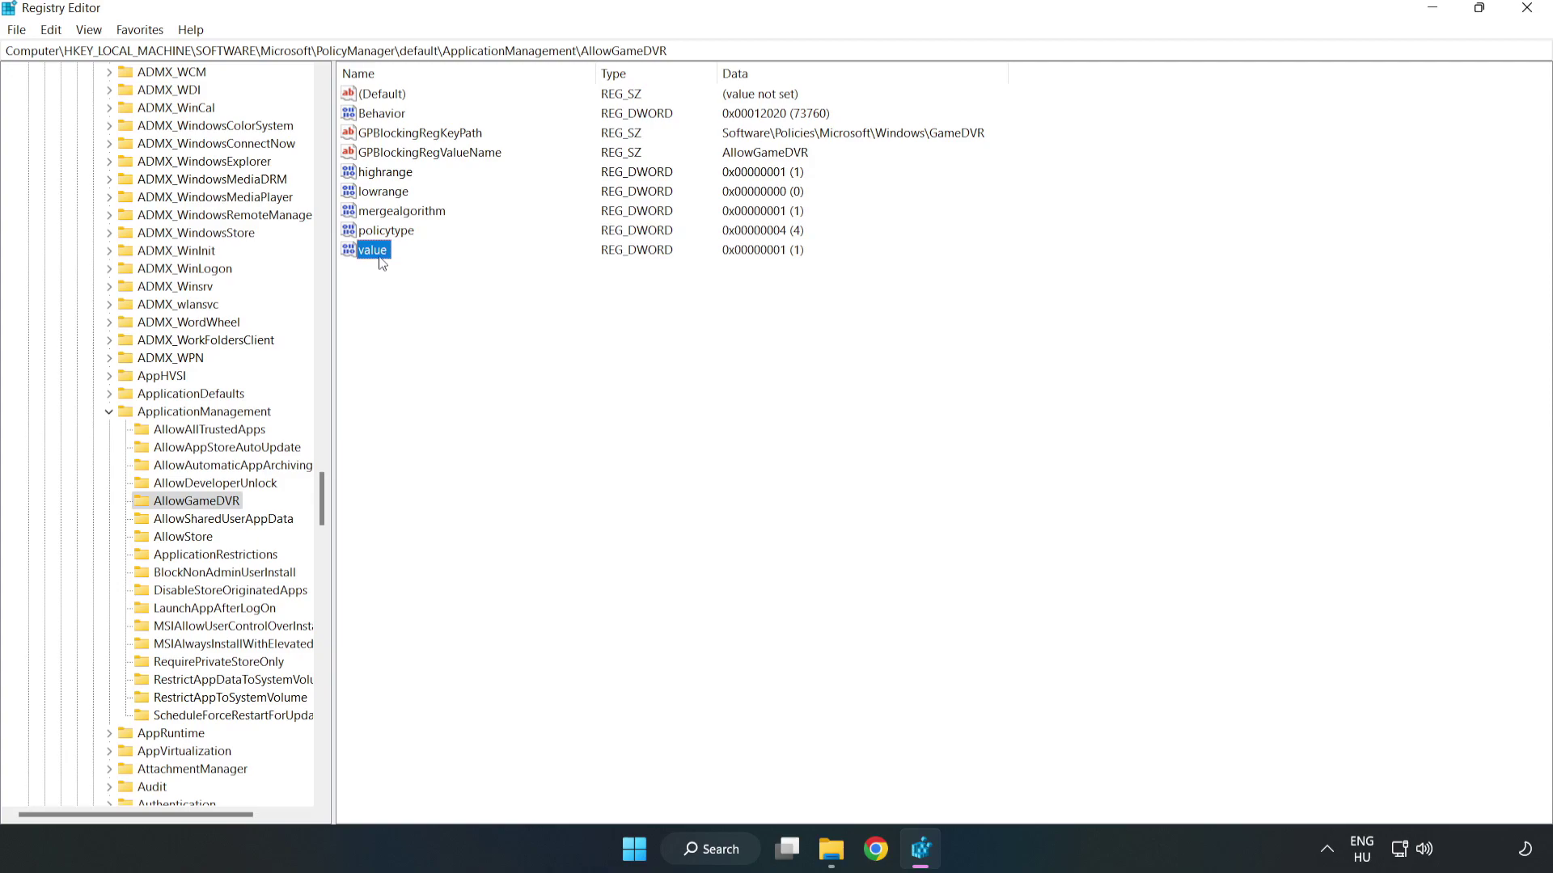
{"action": "right_click", "coordinate": [378, 256]}
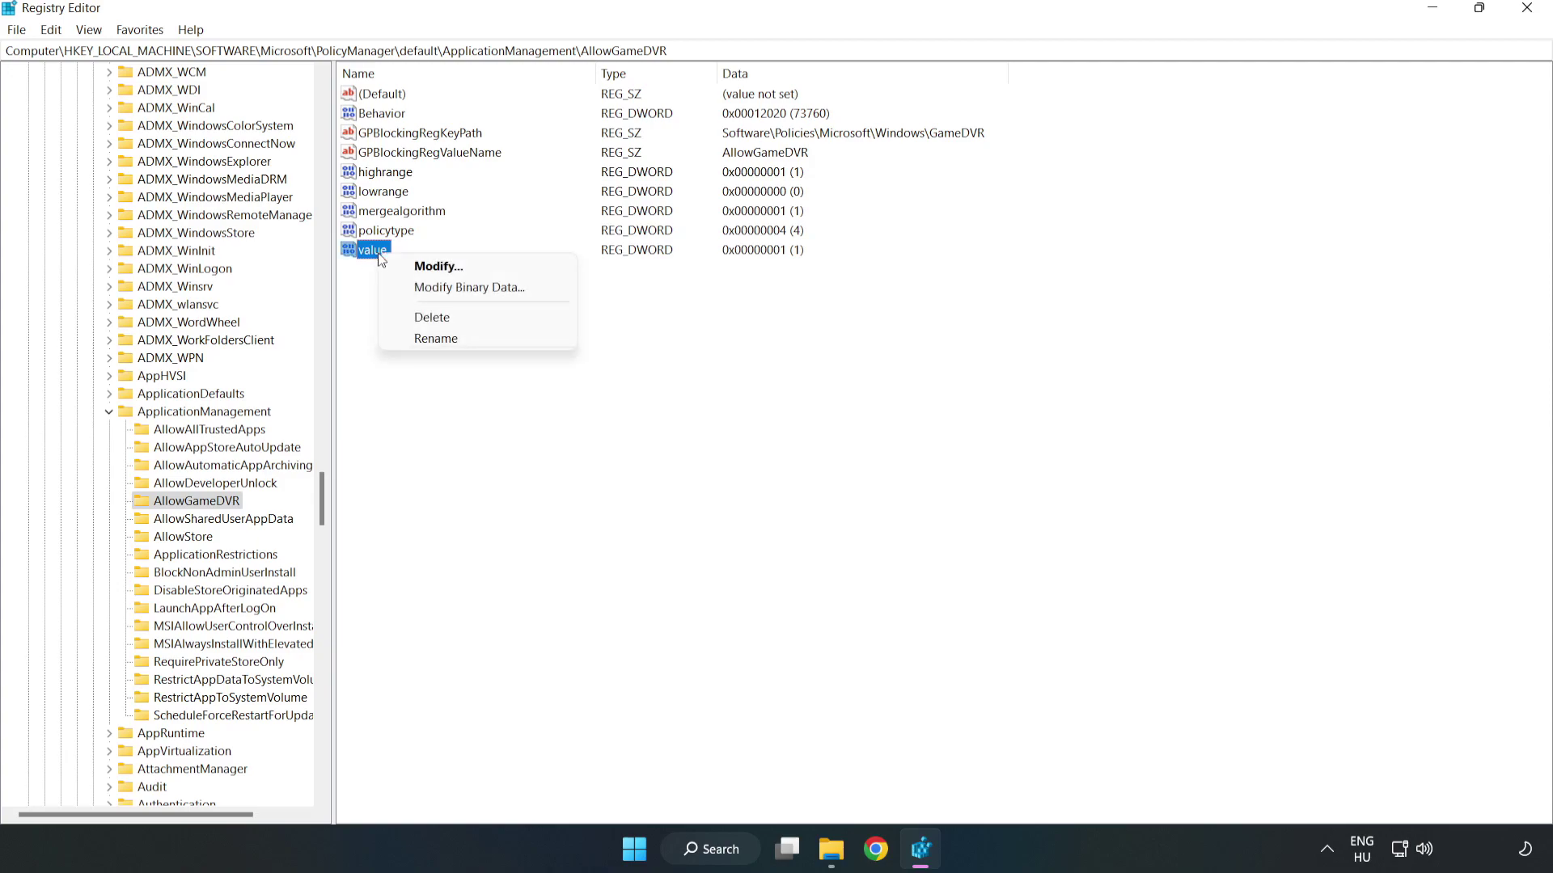
{"action": "left_click", "coordinate": [445, 268]}
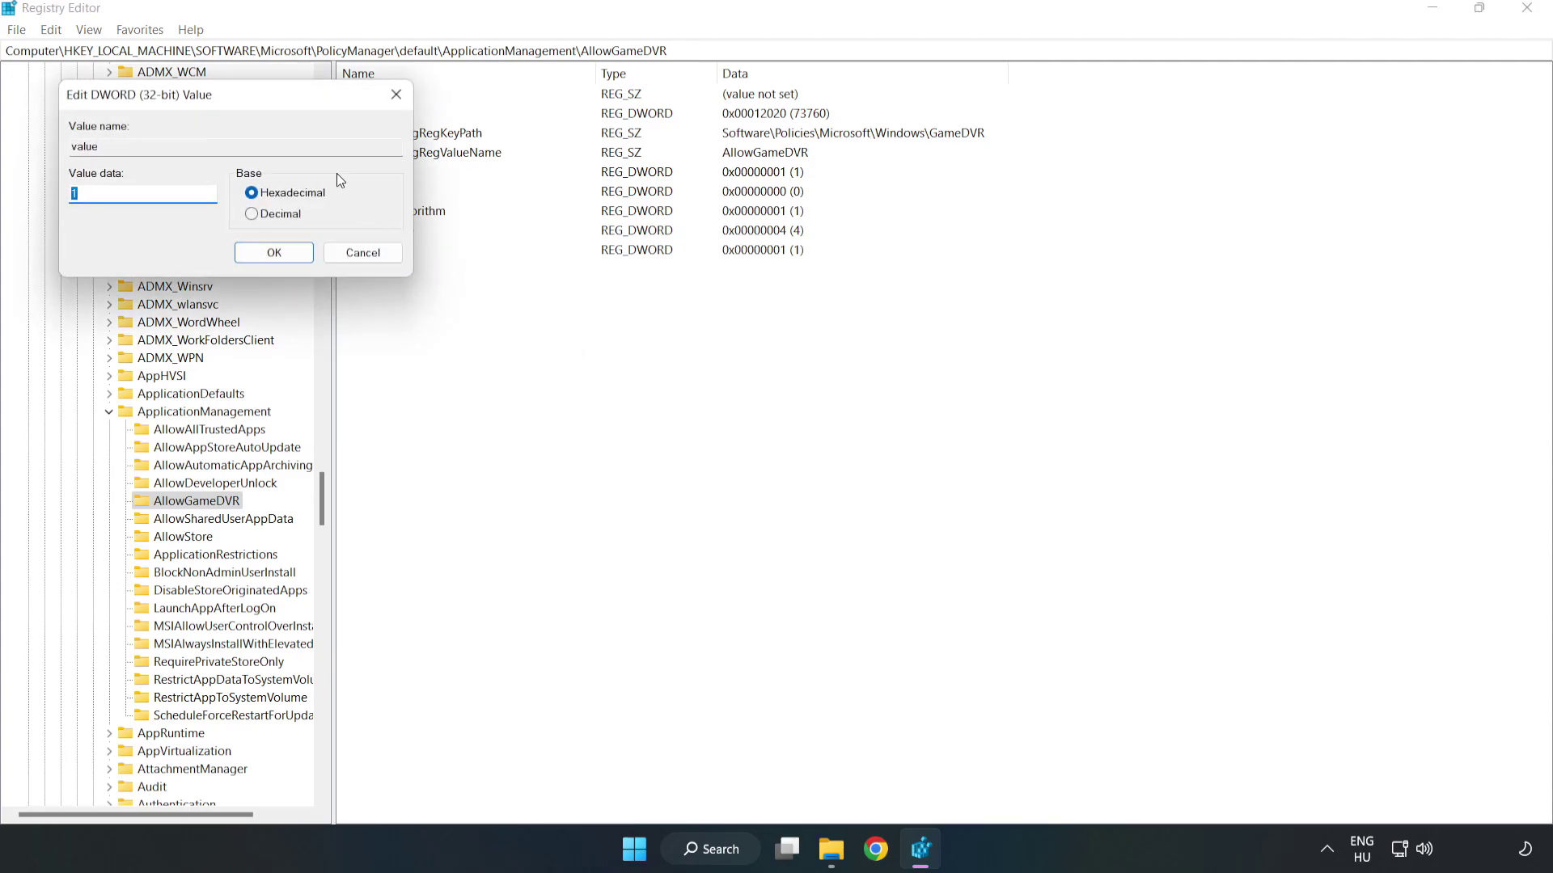
{"action": "left_click_drag", "start_coordinate": [220, 88], "coordinate": [788, 321]}
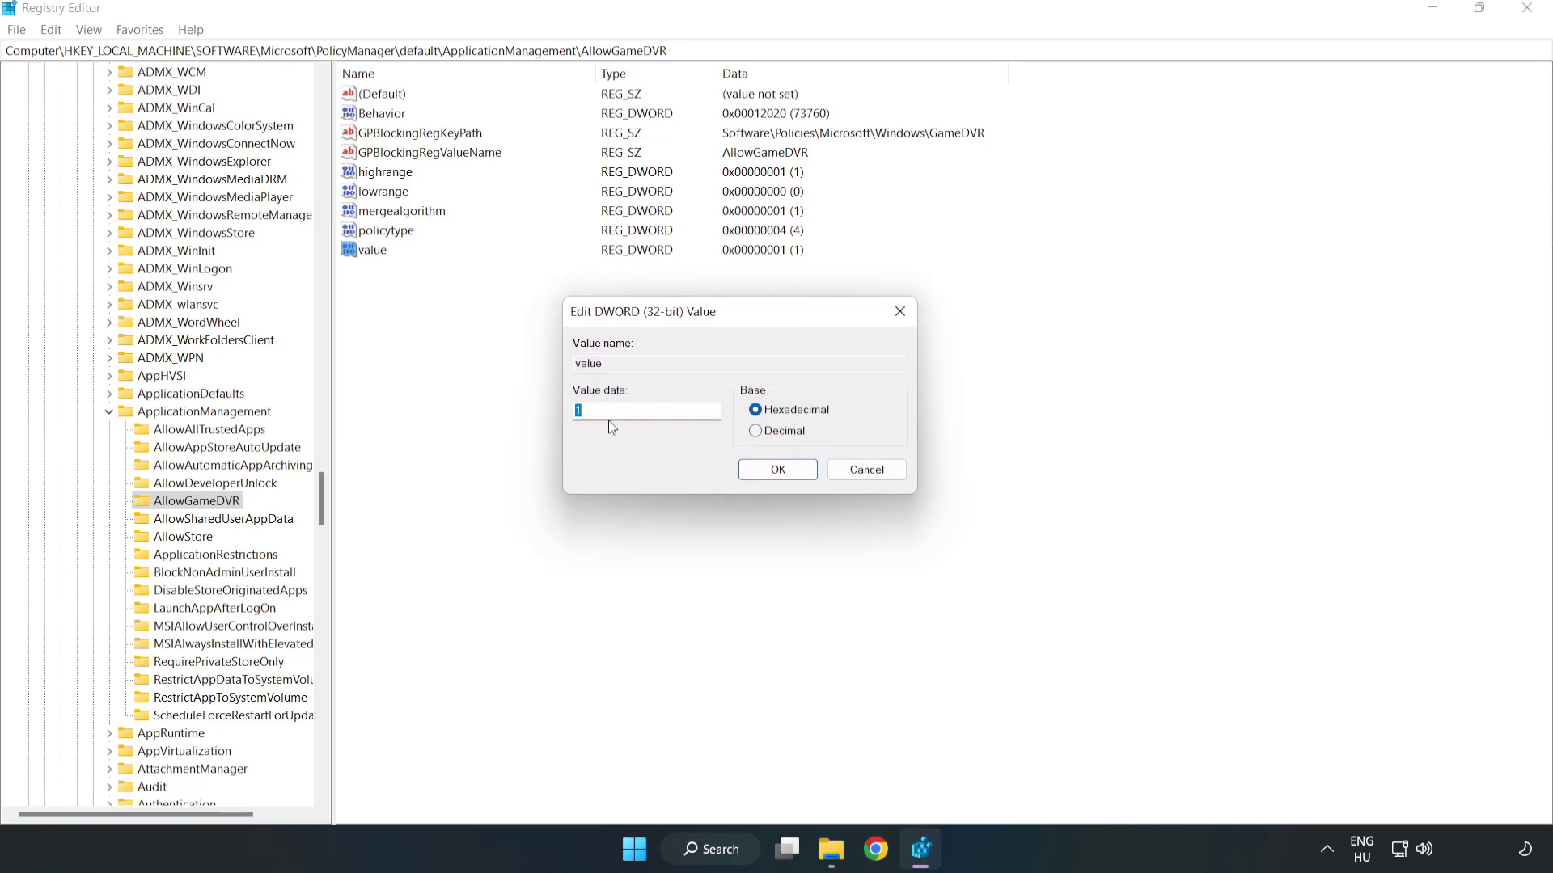
{"action": "type", "text": "0"}
{"action": "left_click", "coordinate": [757, 474]}
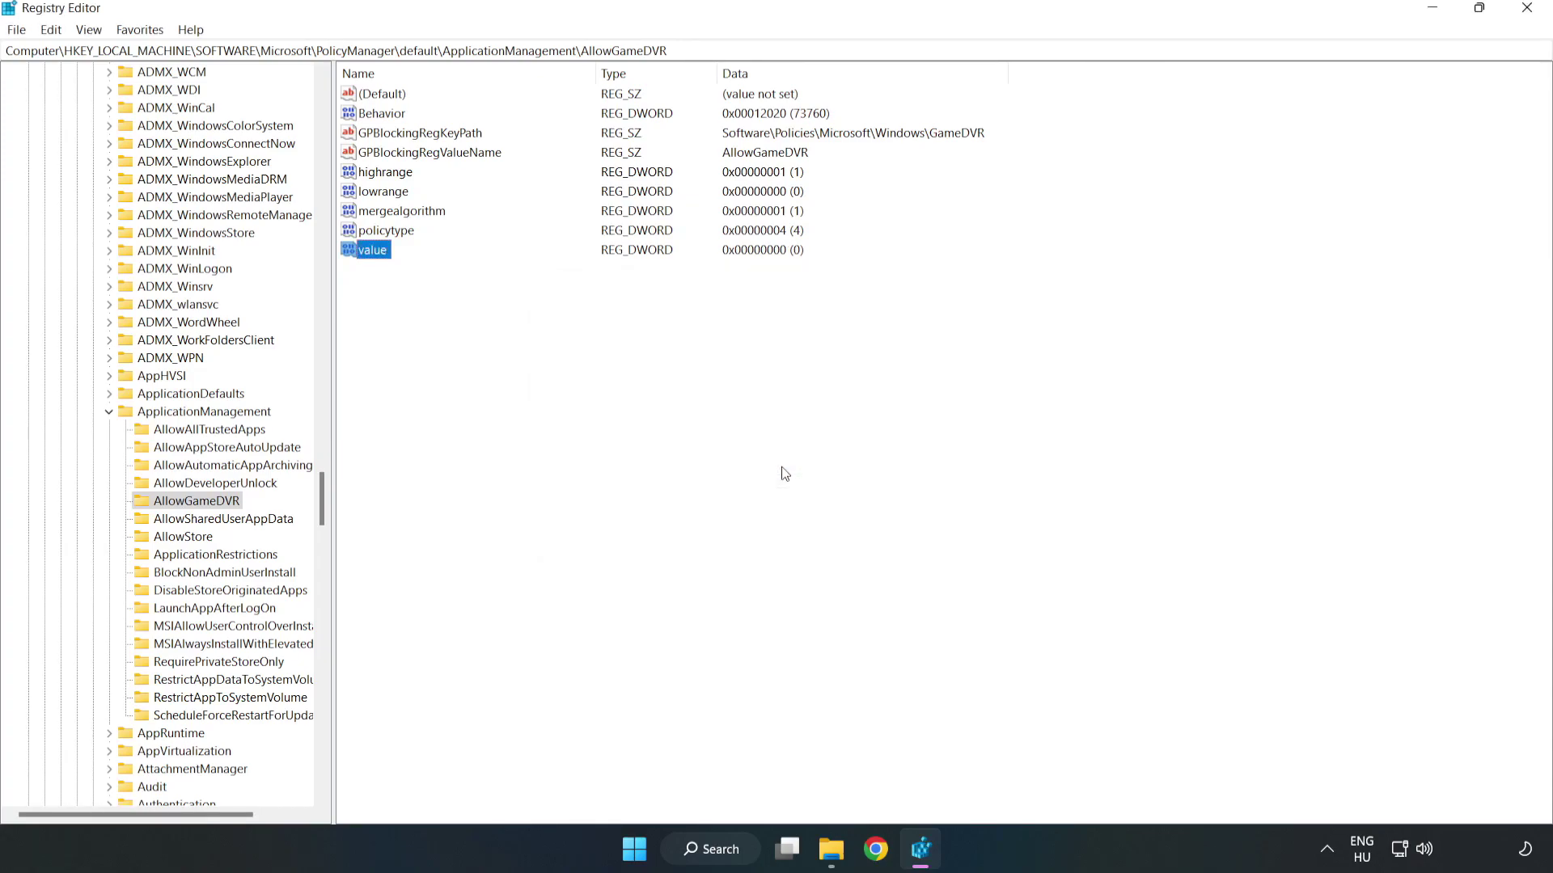
{"action": "left_click", "coordinate": [1525, 16]}
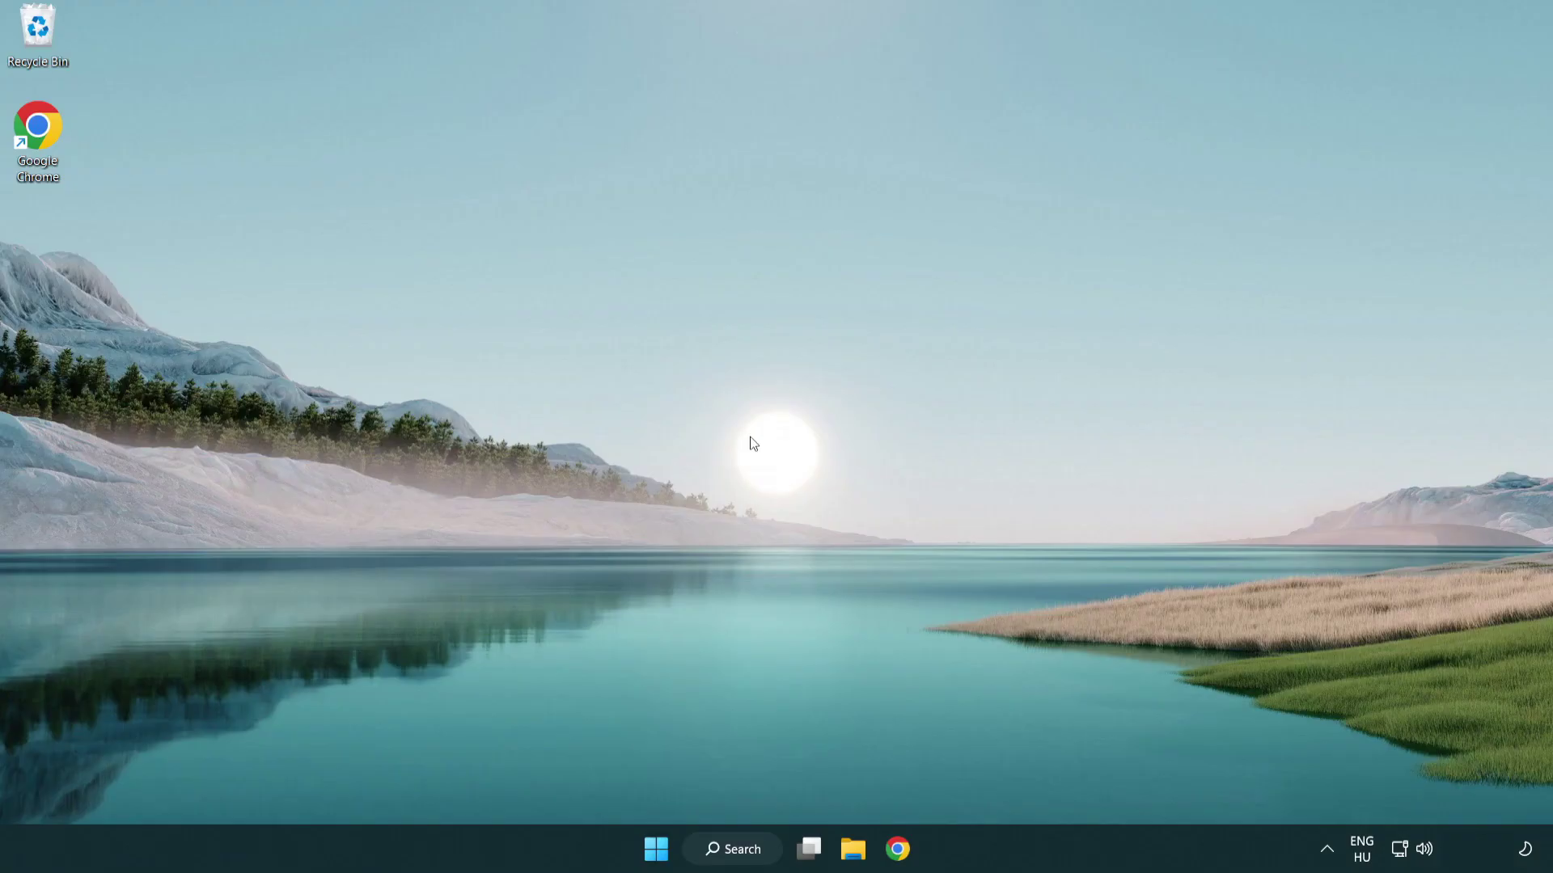
Step: Download the DirectX End-User Runtime Web Installer in Chrome and launch dxwebsetup.exe
{"action": "left_click", "coordinate": [899, 851]}
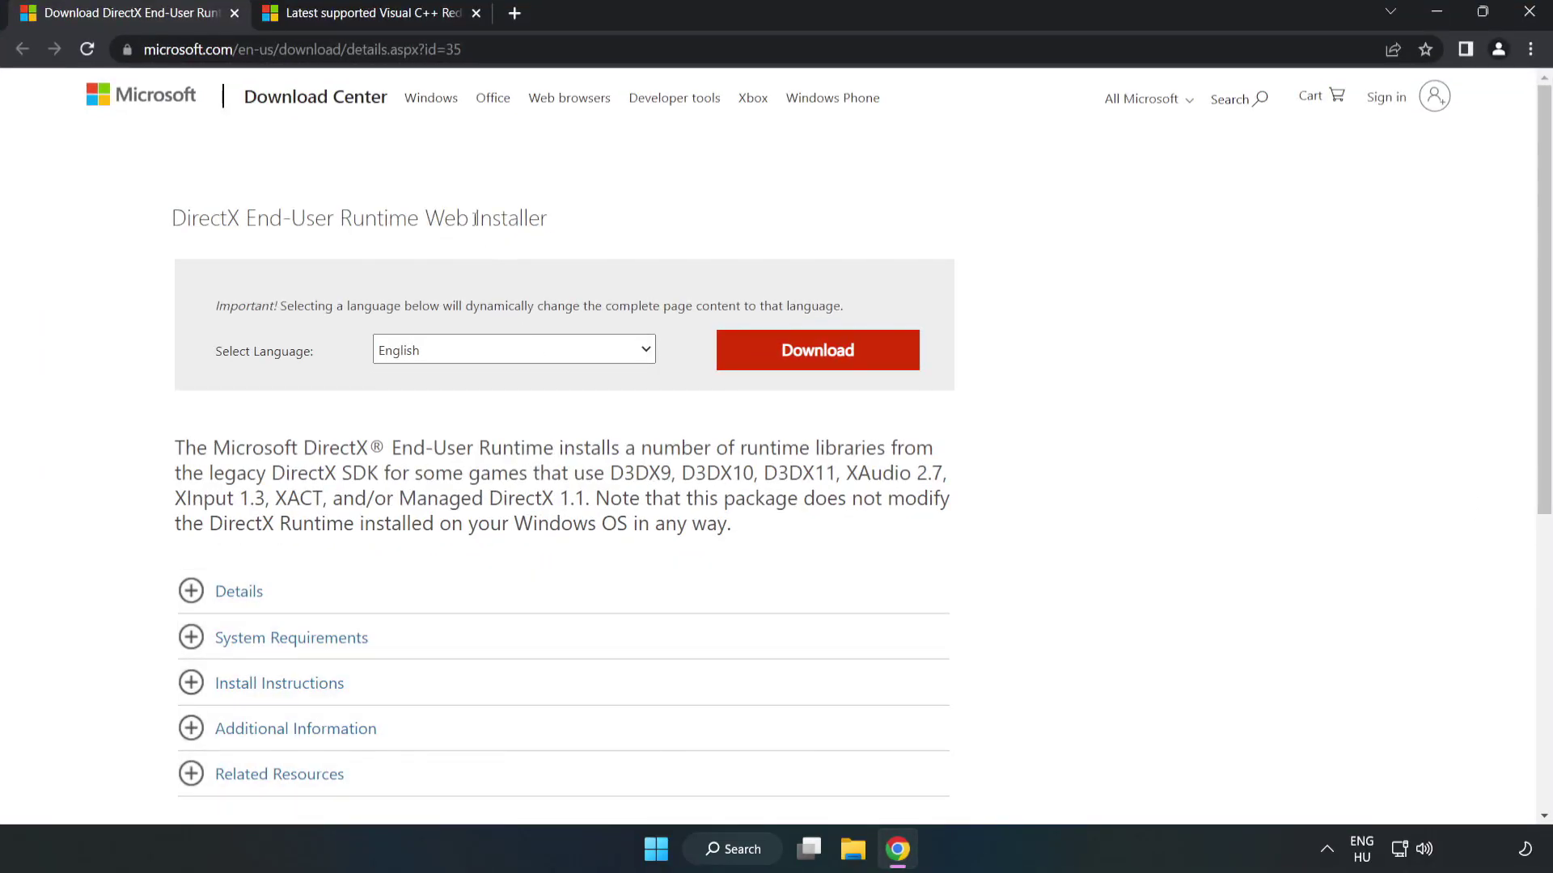
{"action": "left_click_drag", "start_coordinate": [463, 49], "coordinate": [206, 50]}
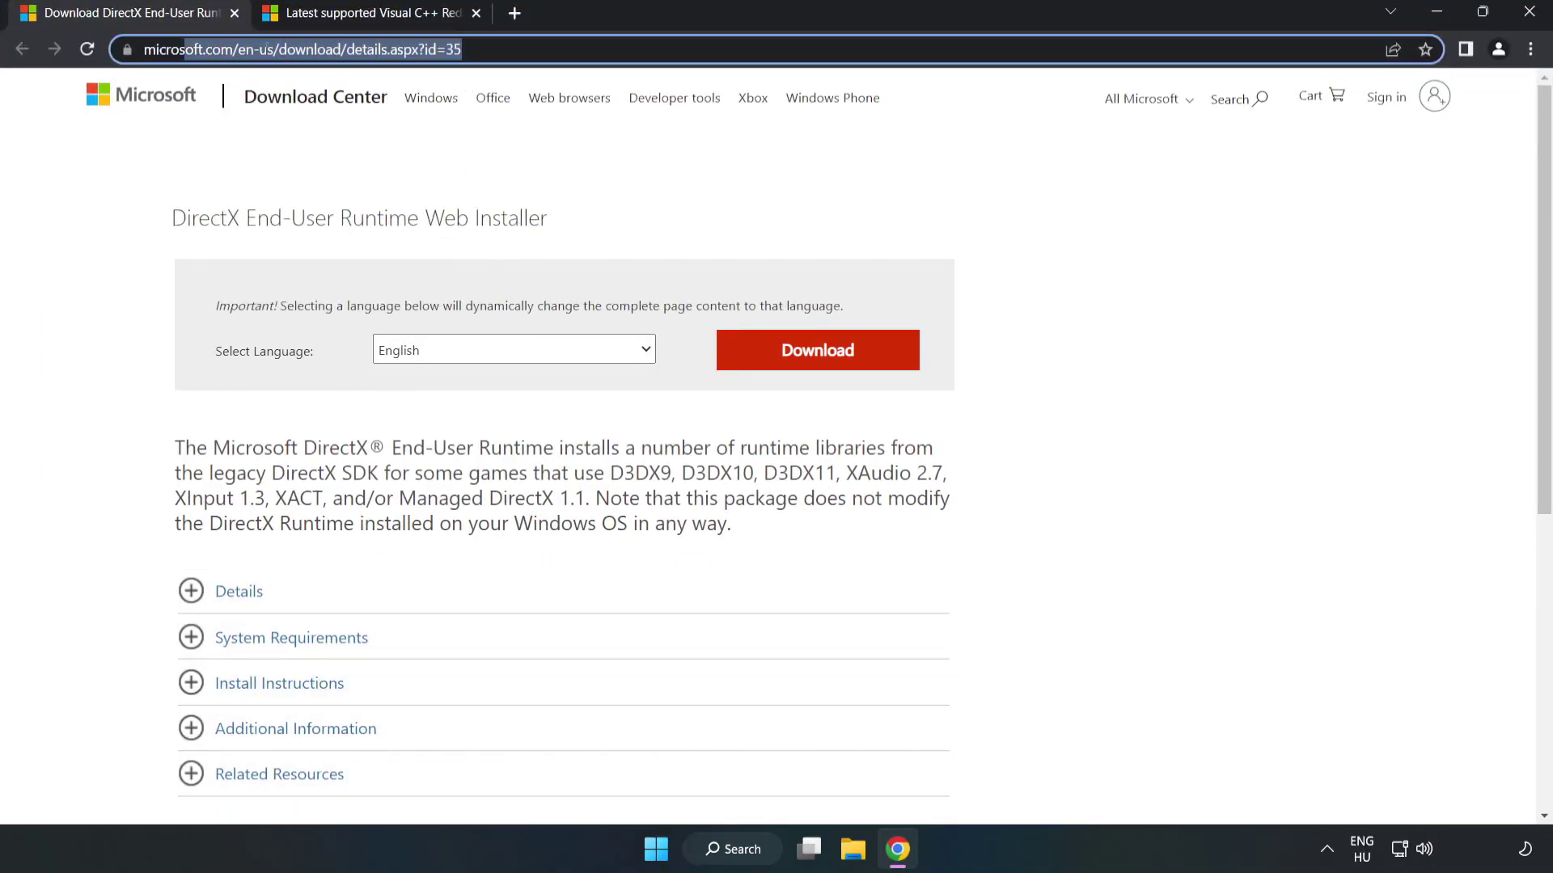
{"action": "left_click", "coordinate": [633, 192]}
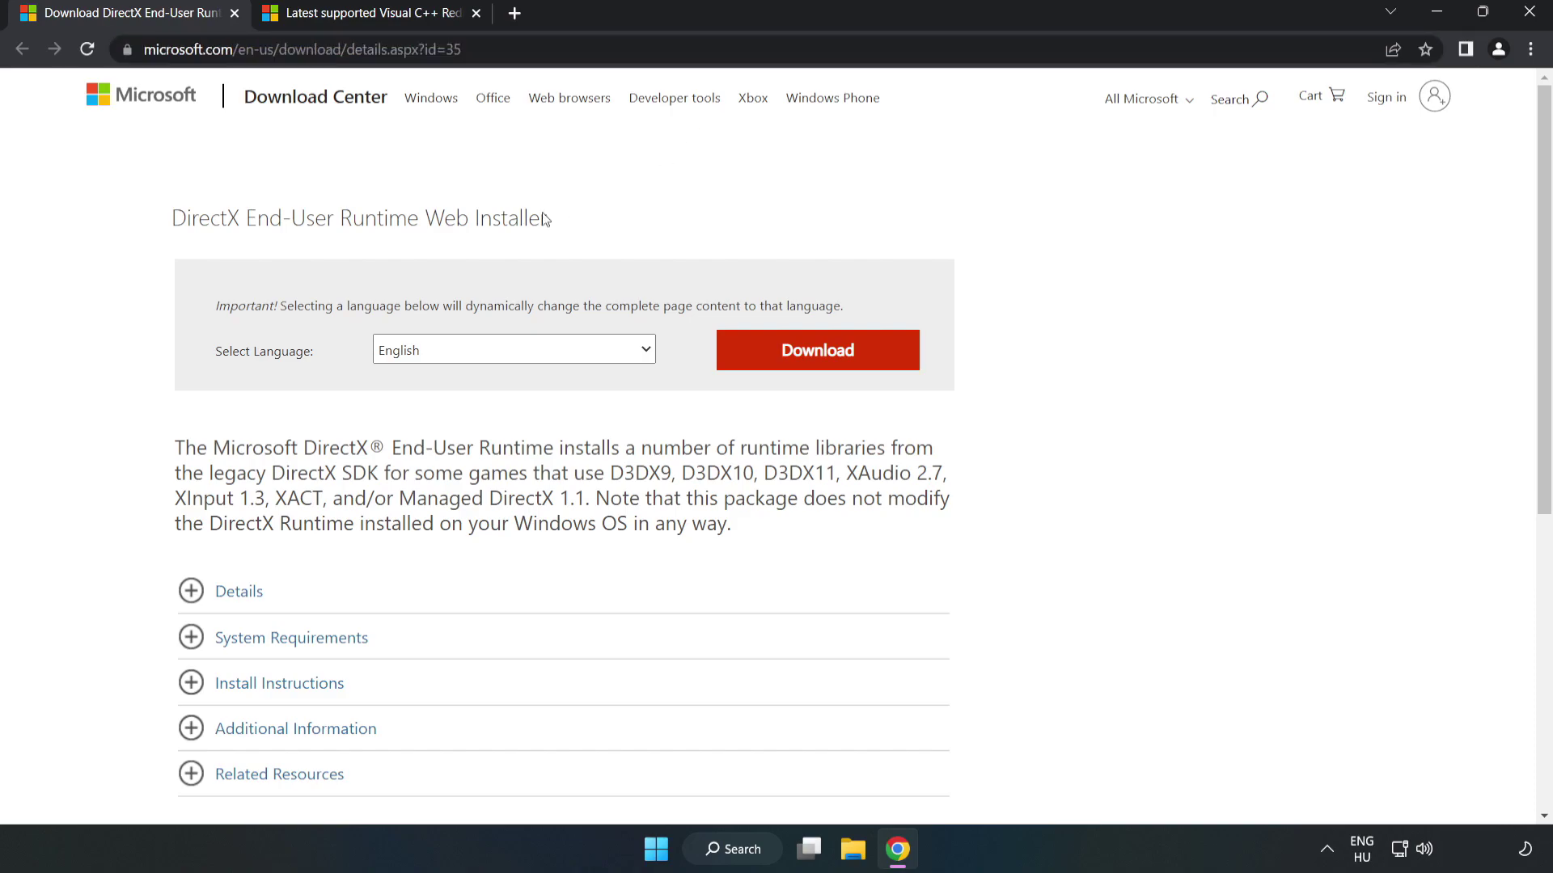
{"action": "left_click", "coordinate": [825, 366]}
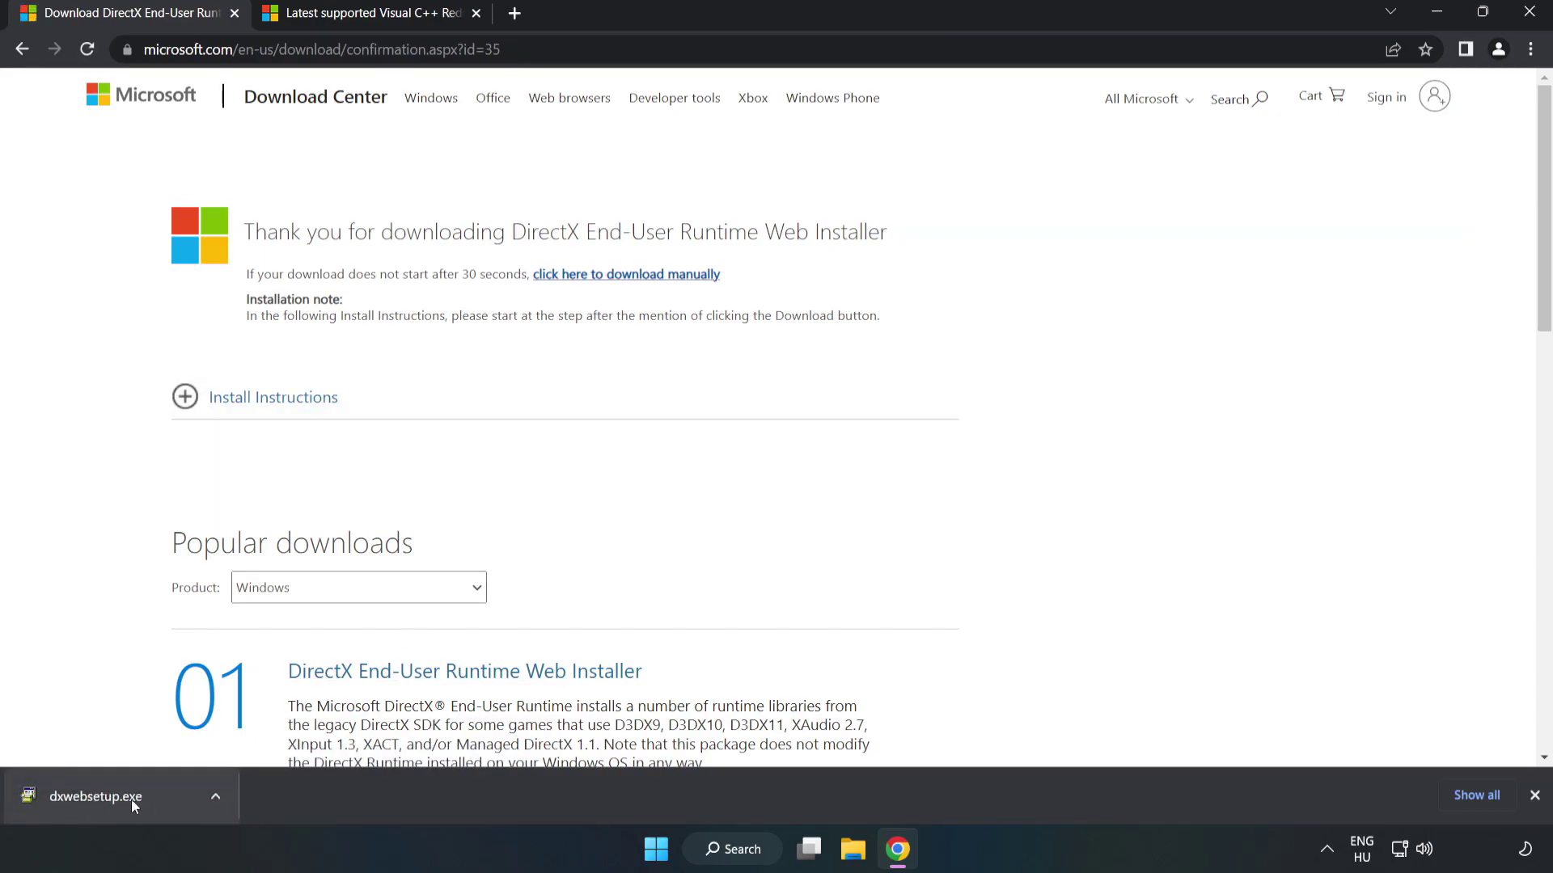
{"action": "left_click", "coordinate": [156, 801]}
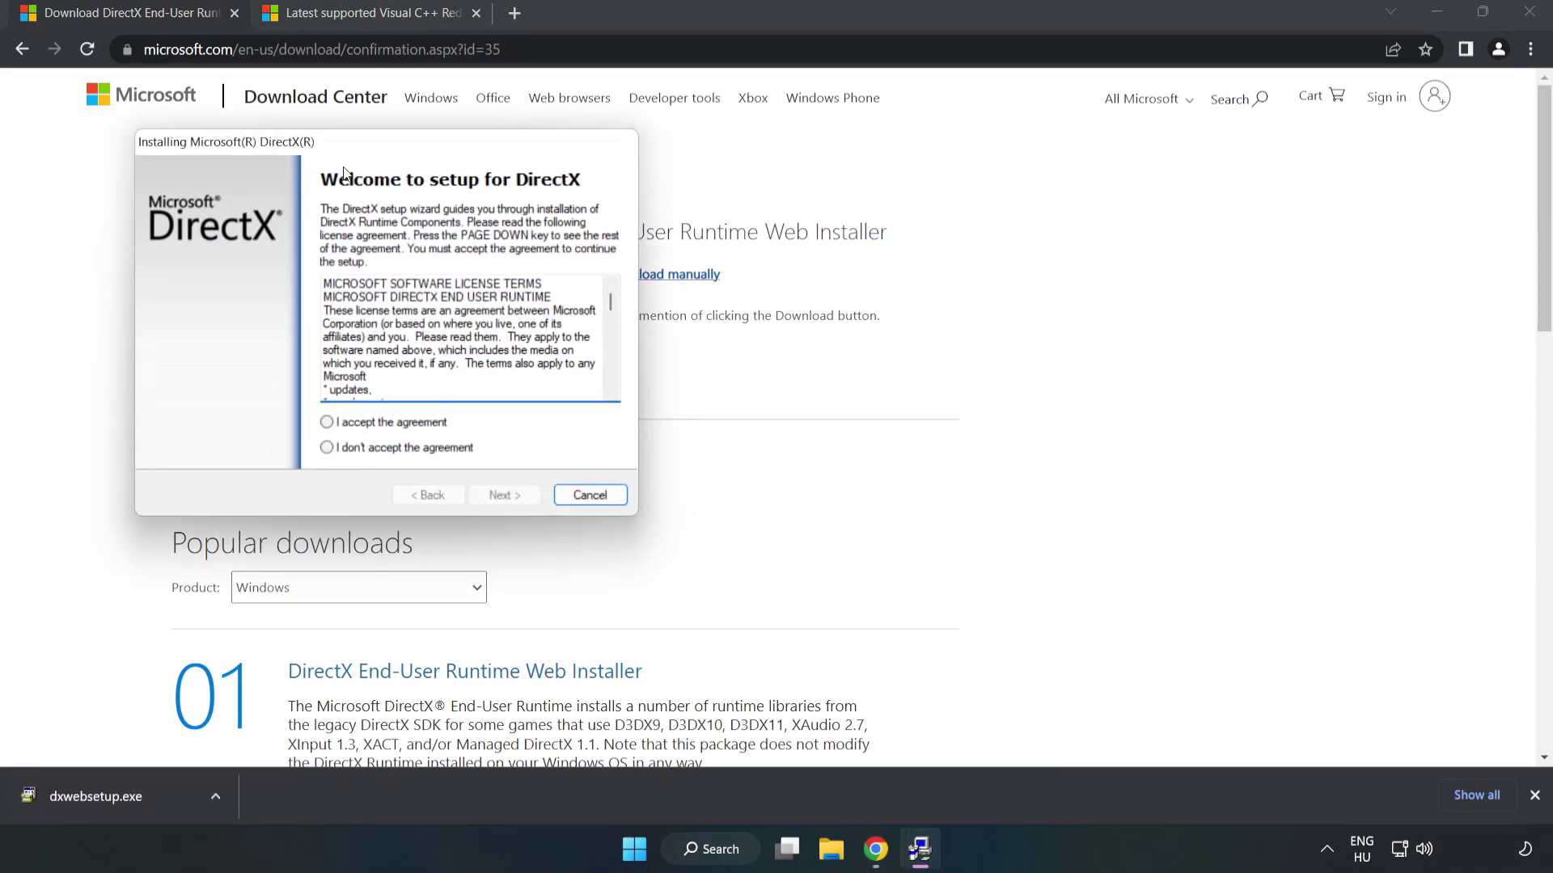
Step: Accept the DirectX licence, untick the Bing Bar offer, run setup and finish the wizard
{"action": "left_click_drag", "start_coordinate": [350, 146], "coordinate": [737, 221]}
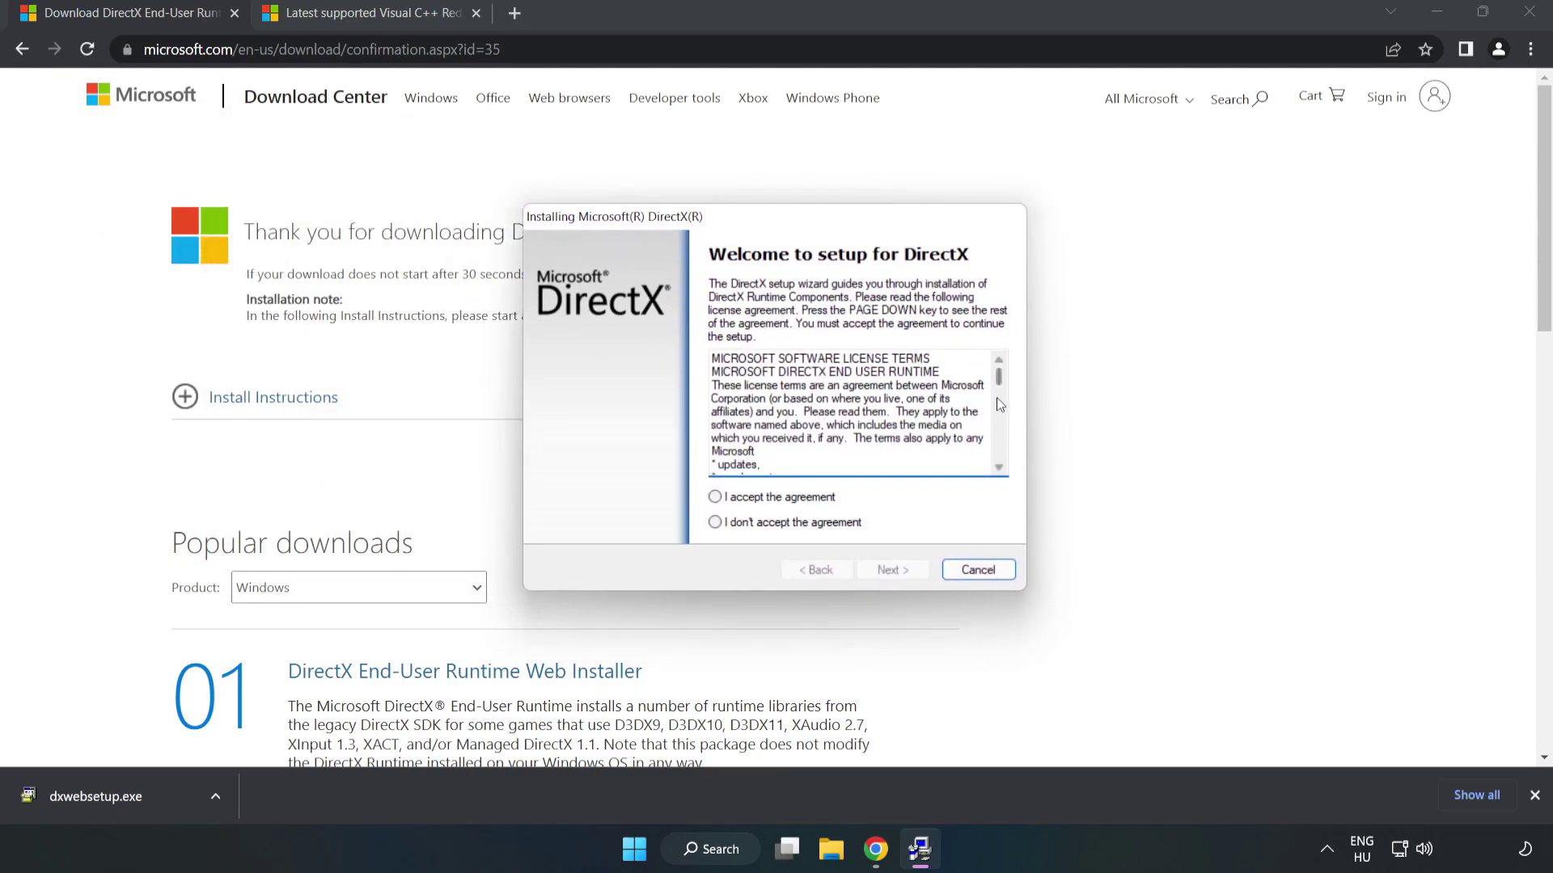
{"action": "left_click_drag", "start_coordinate": [1000, 379], "coordinate": [1000, 480]}
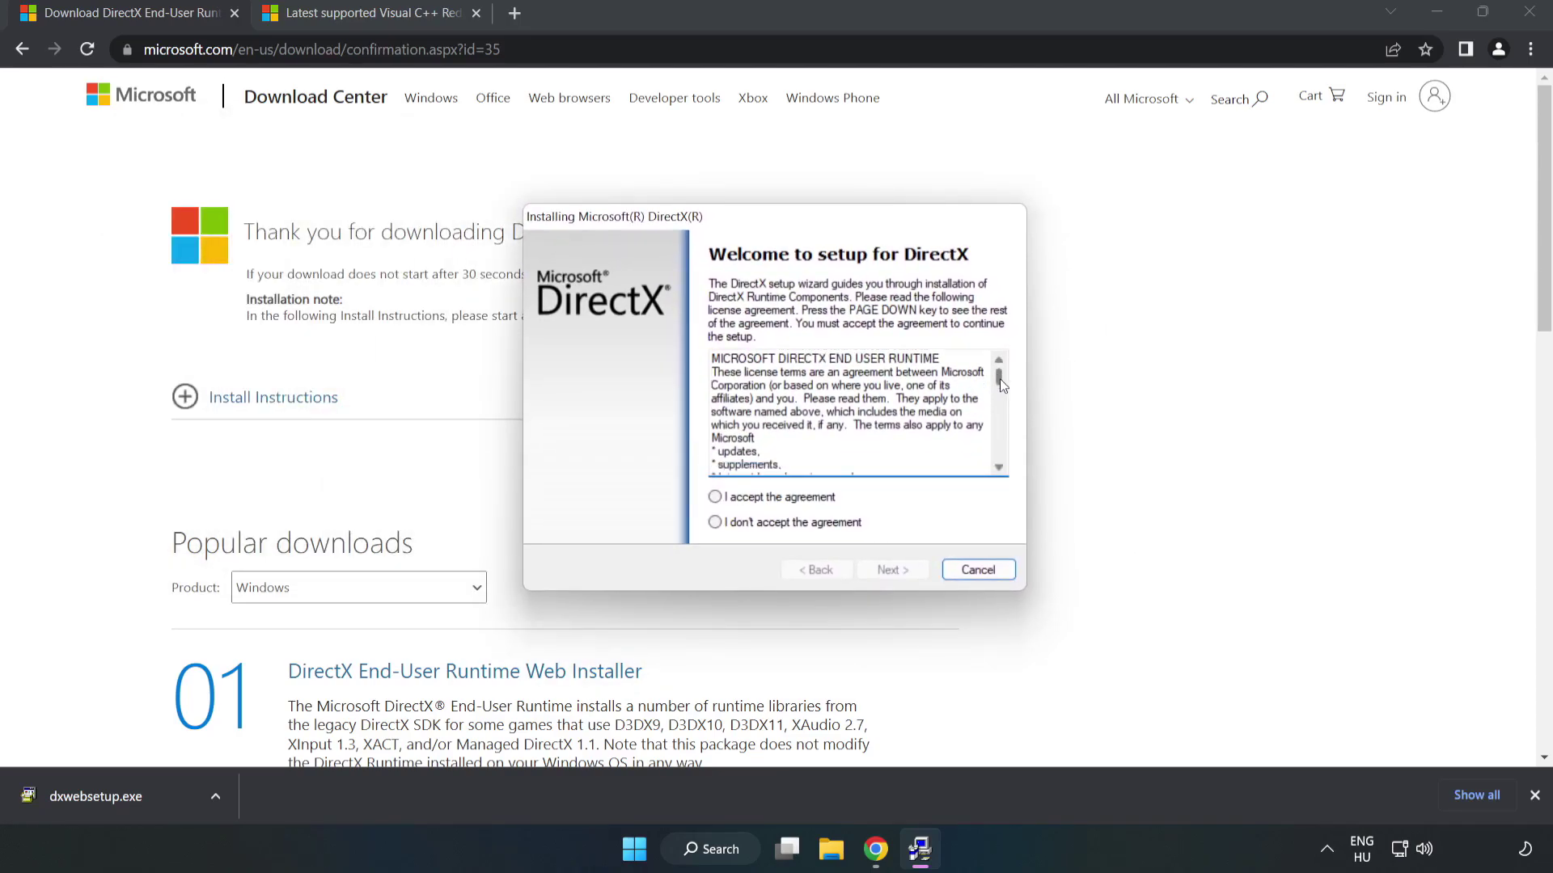
{"action": "left_click", "coordinate": [725, 499]}
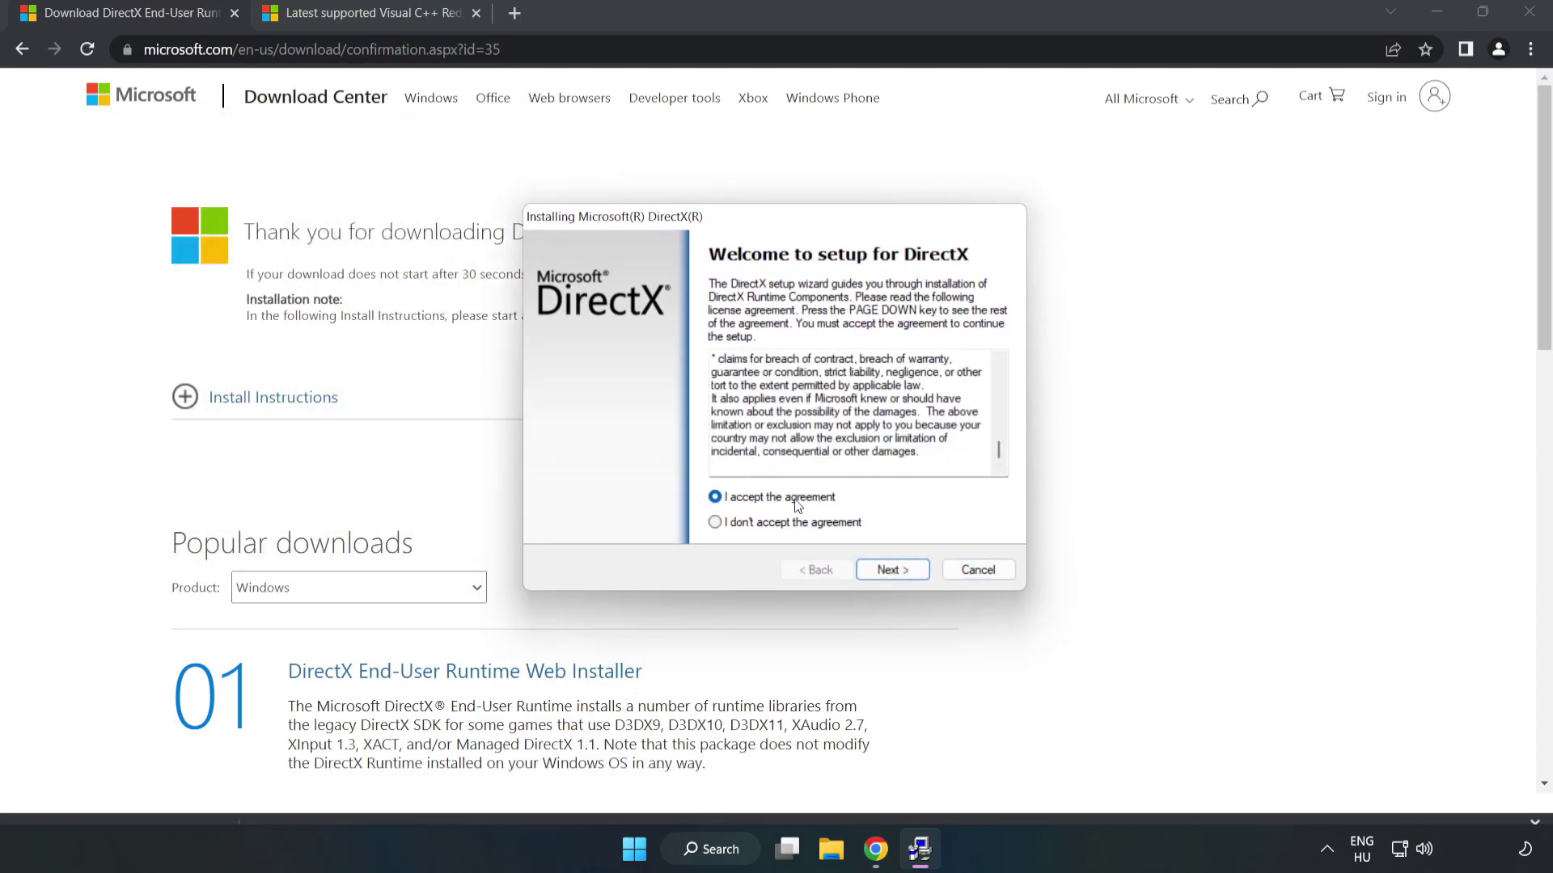
{"action": "left_click", "coordinate": [900, 571]}
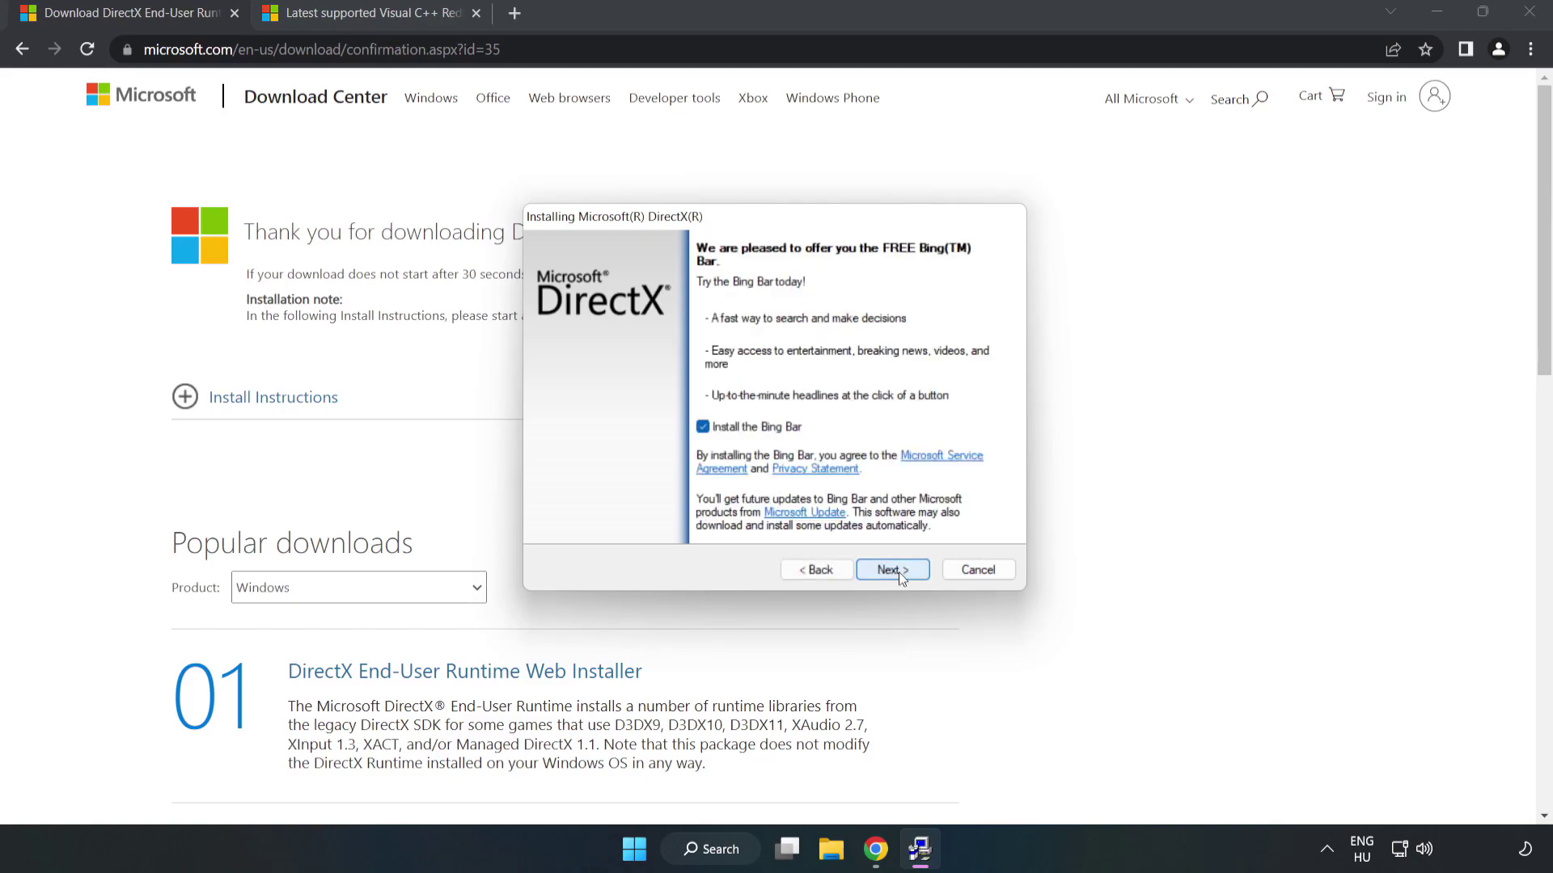
{"action": "left_click", "coordinate": [702, 427]}
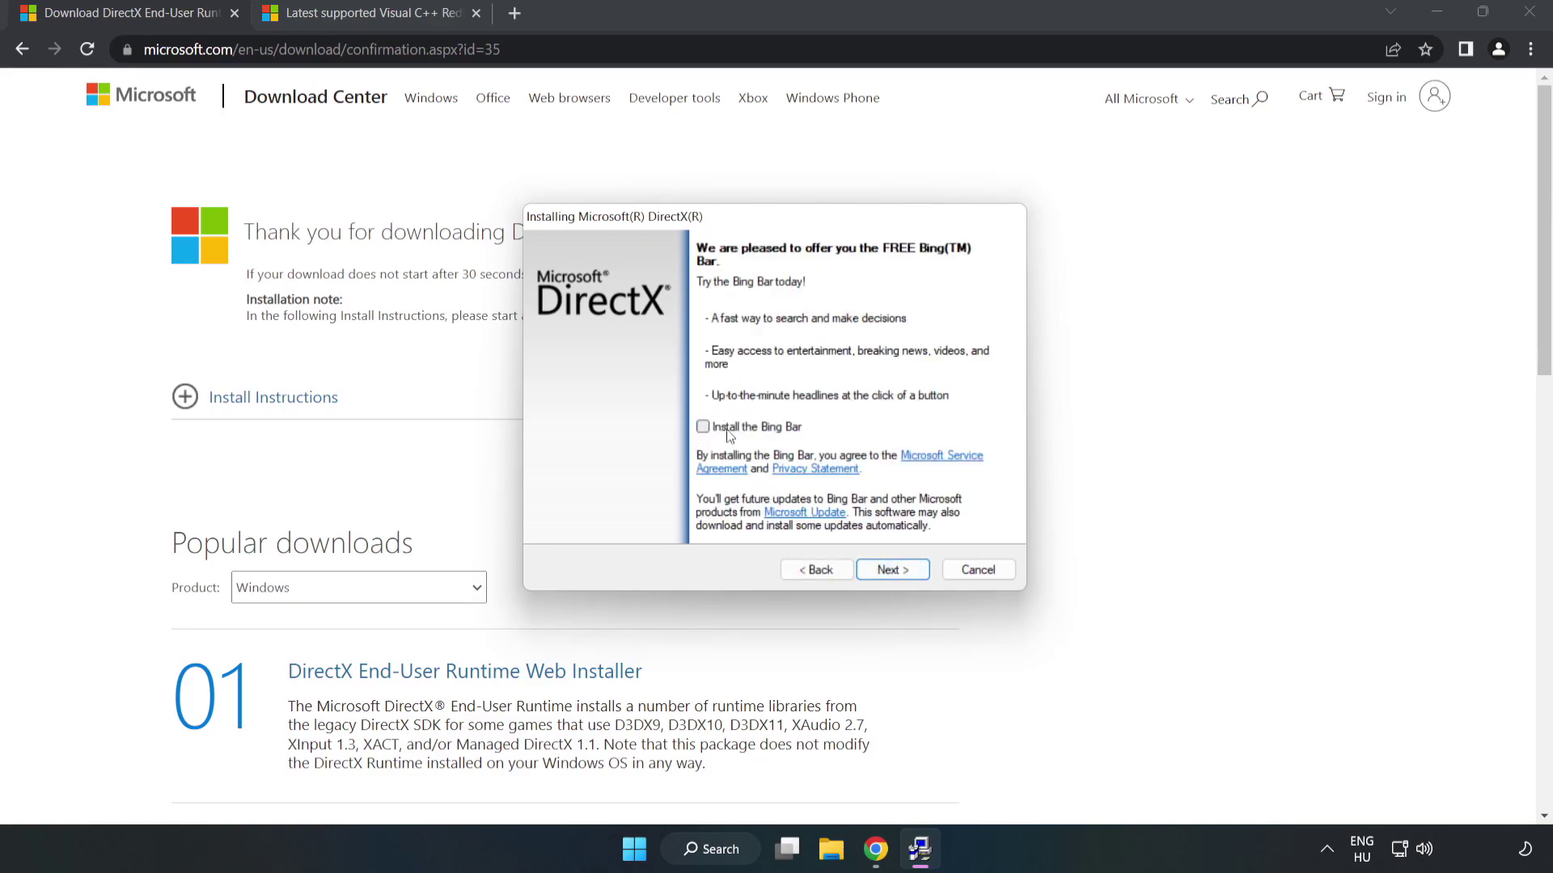
{"action": "left_click", "coordinate": [896, 571]}
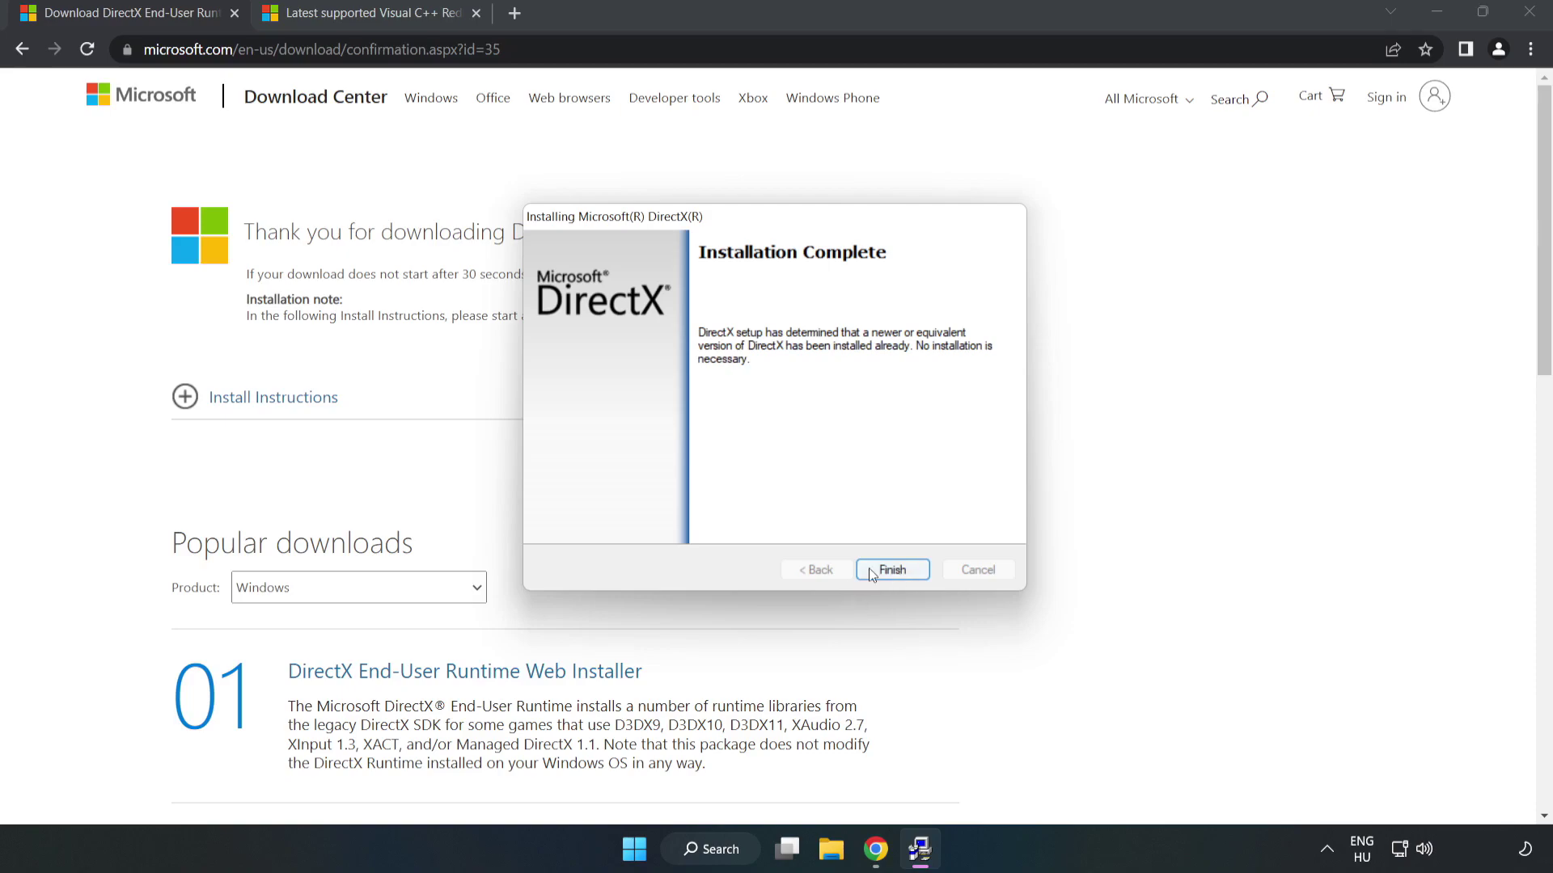
{"action": "left_click", "coordinate": [893, 569]}
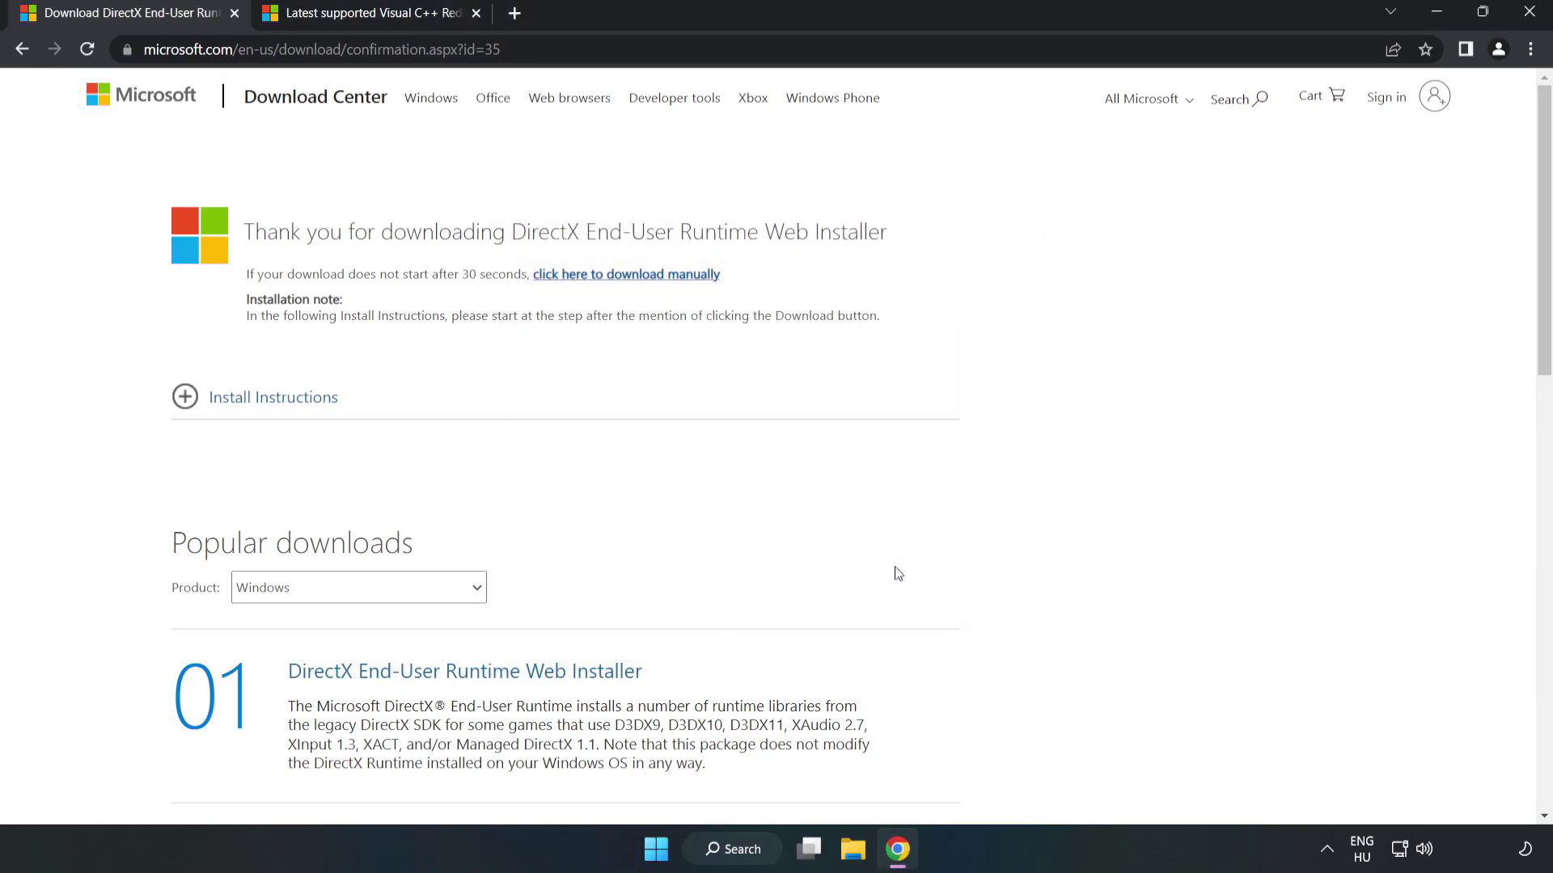
Step: Close the DirectX tab and download the ARM64, x86 and x64 Visual C++ redistributables, allowing multiple downloads
{"action": "left_click", "coordinate": [235, 17]}
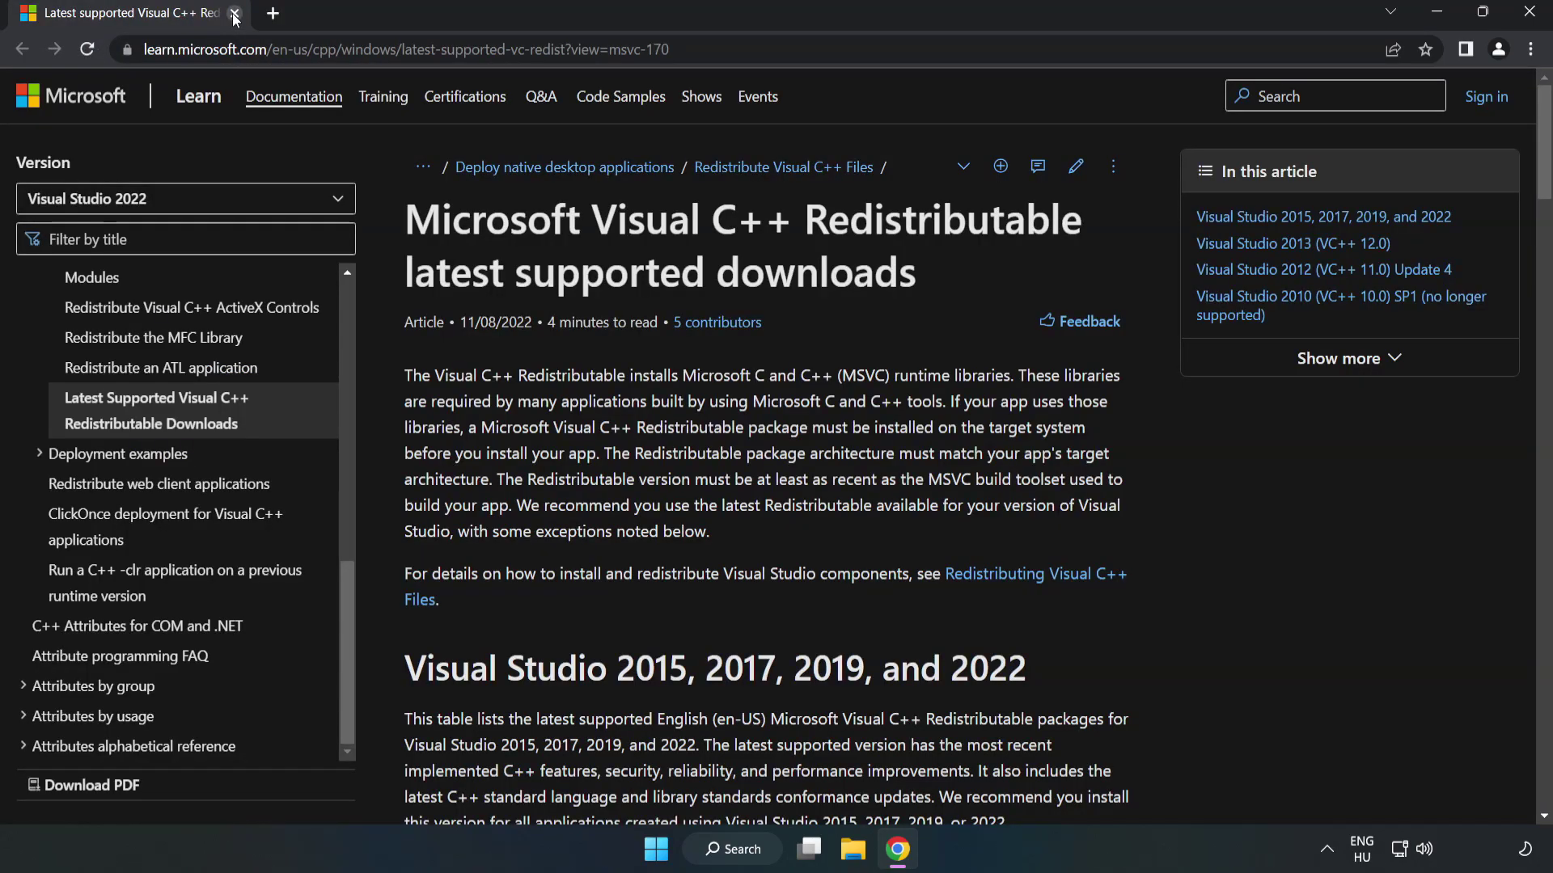
{"action": "left_click", "coordinate": [680, 49]}
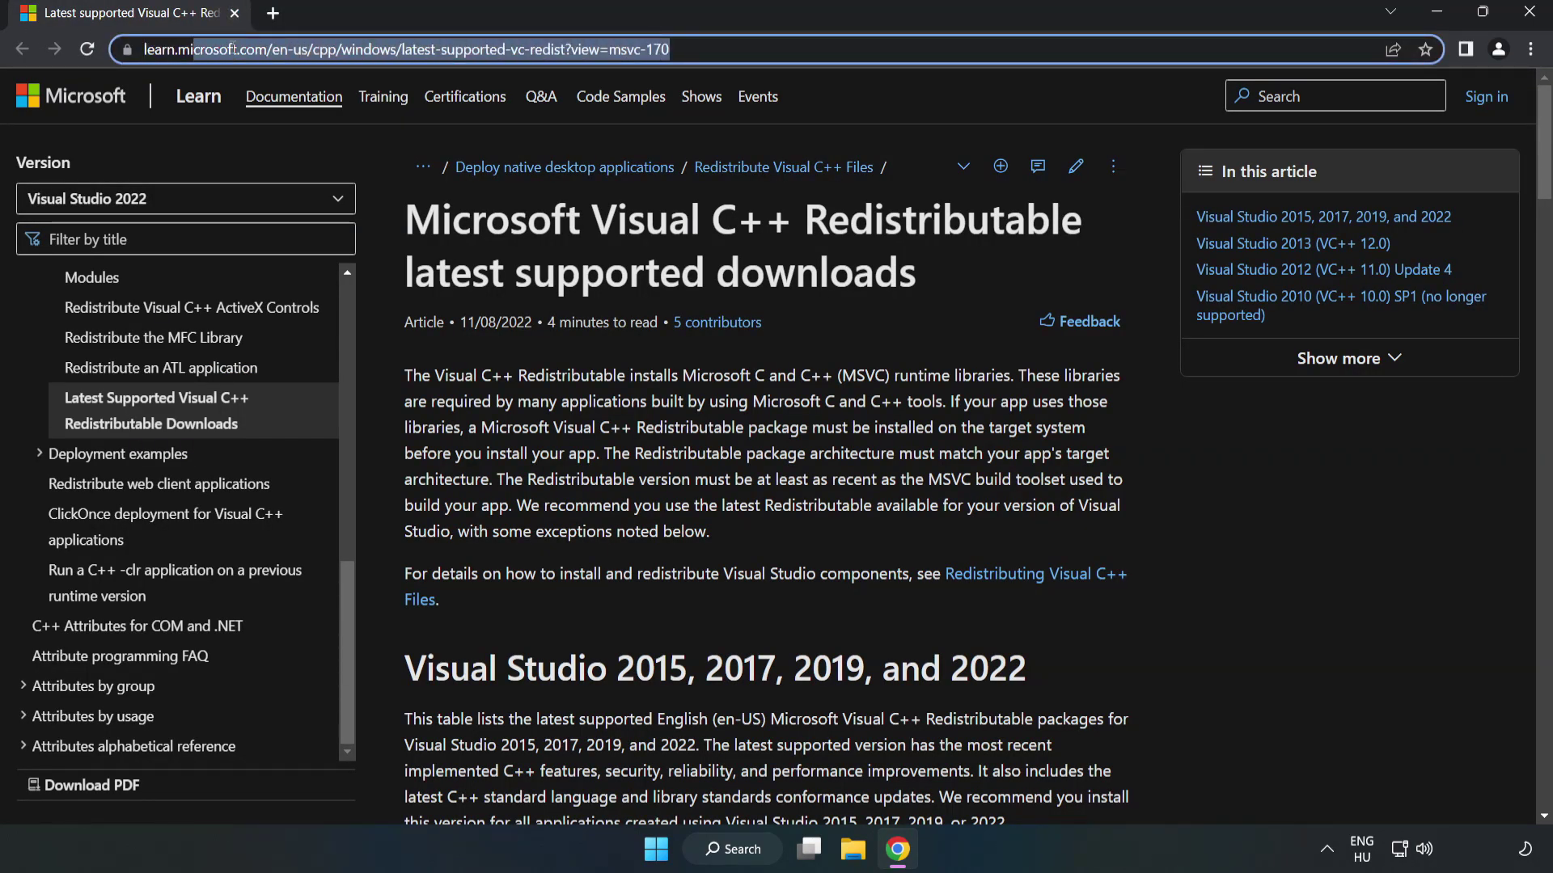
{"action": "key", "text": "End"}
{"action": "left_click", "coordinate": [839, 168]}
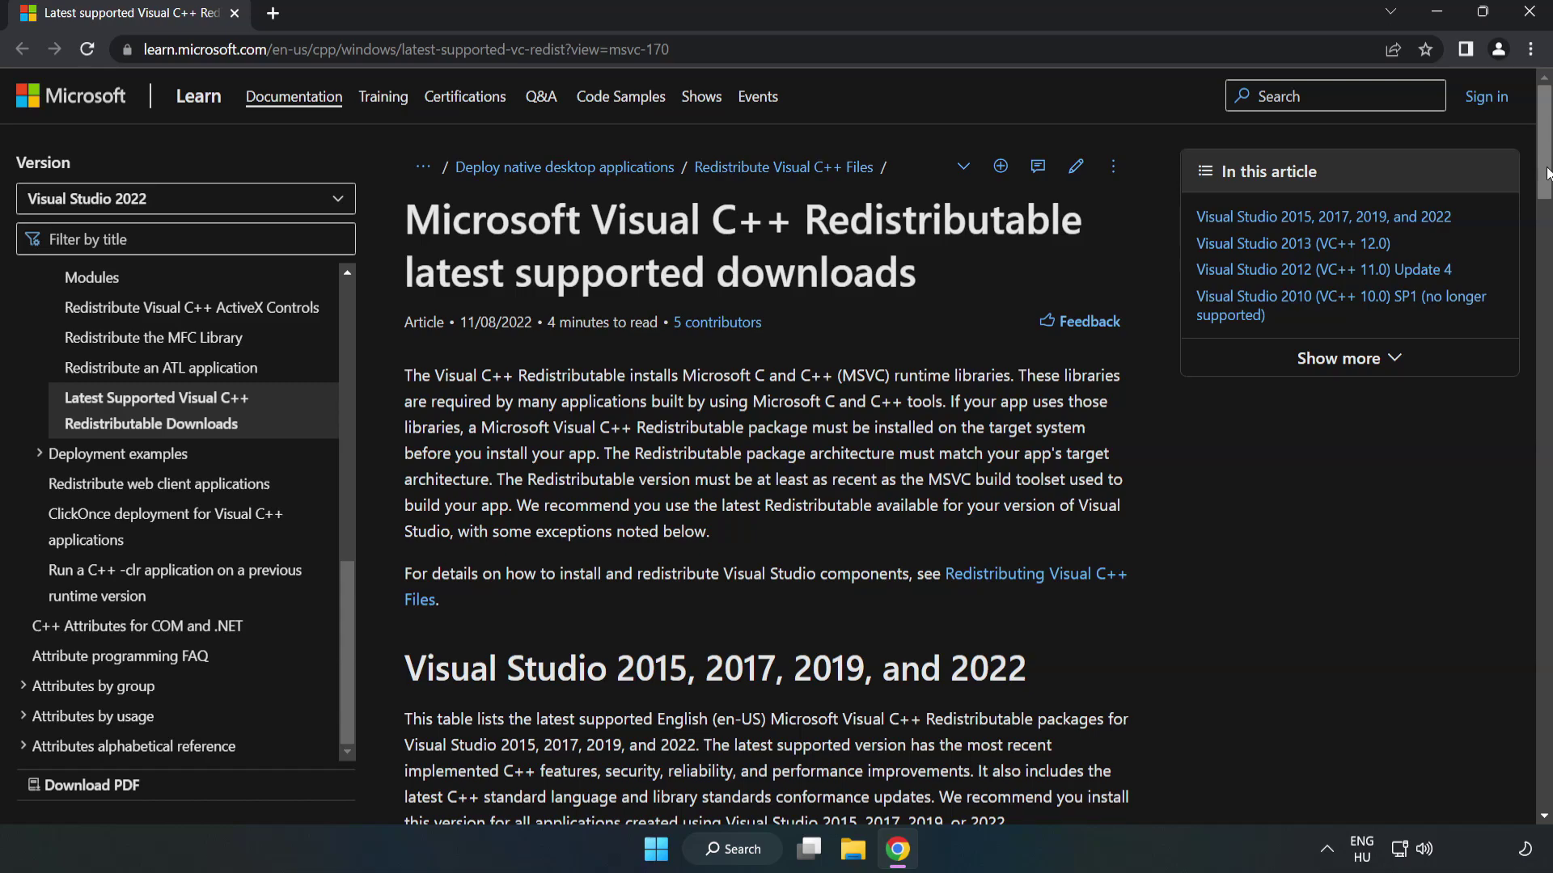
{"action": "left_click_drag", "start_coordinate": [1547, 171], "coordinate": [1545, 269]}
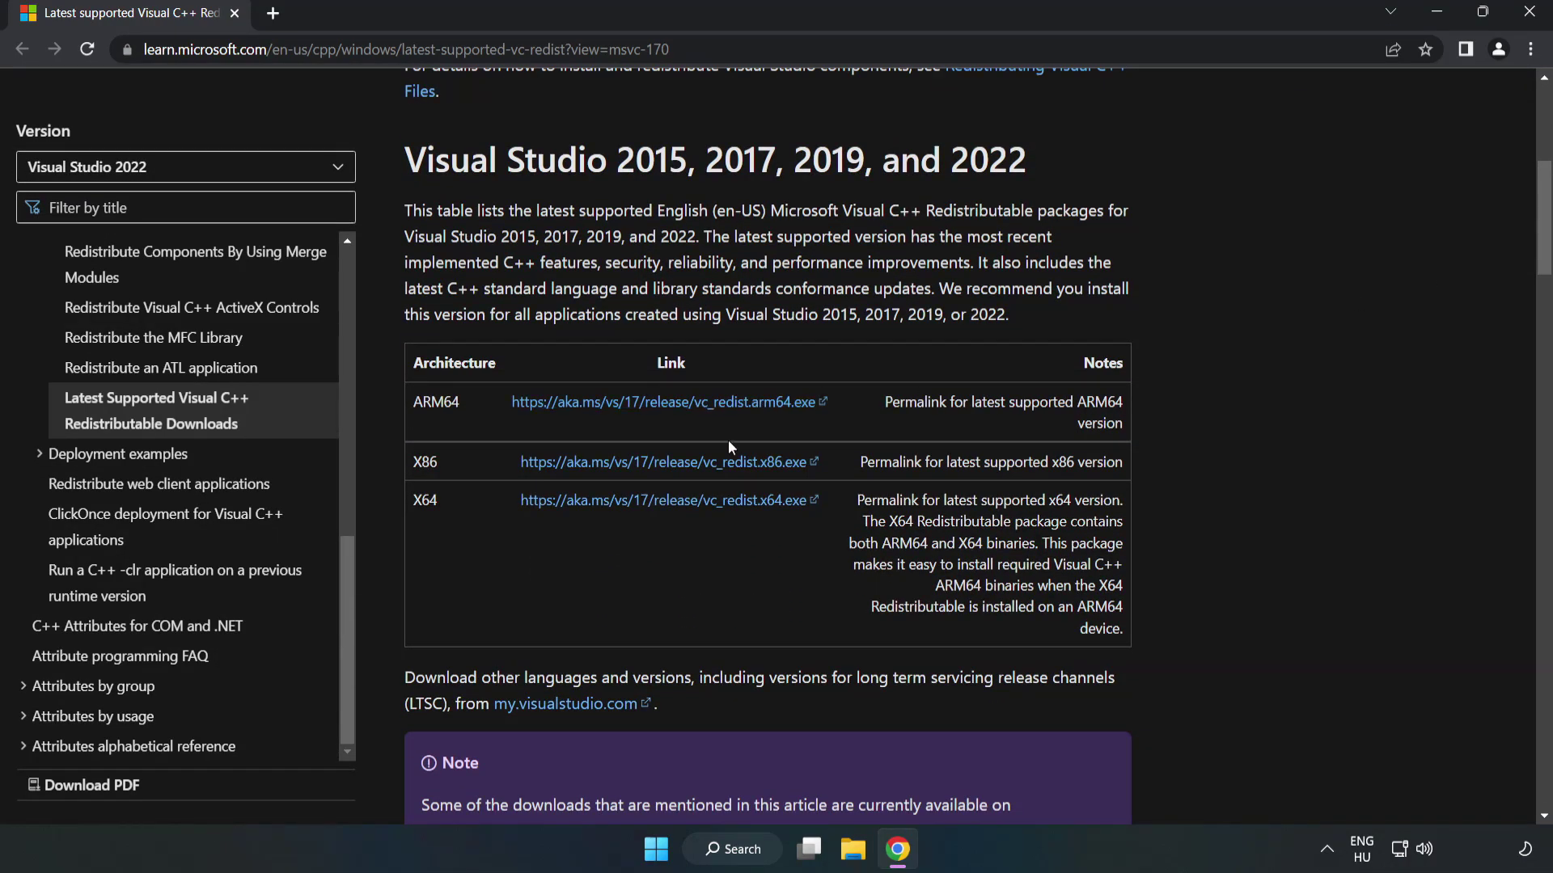
{"action": "left_click", "coordinate": [684, 468]}
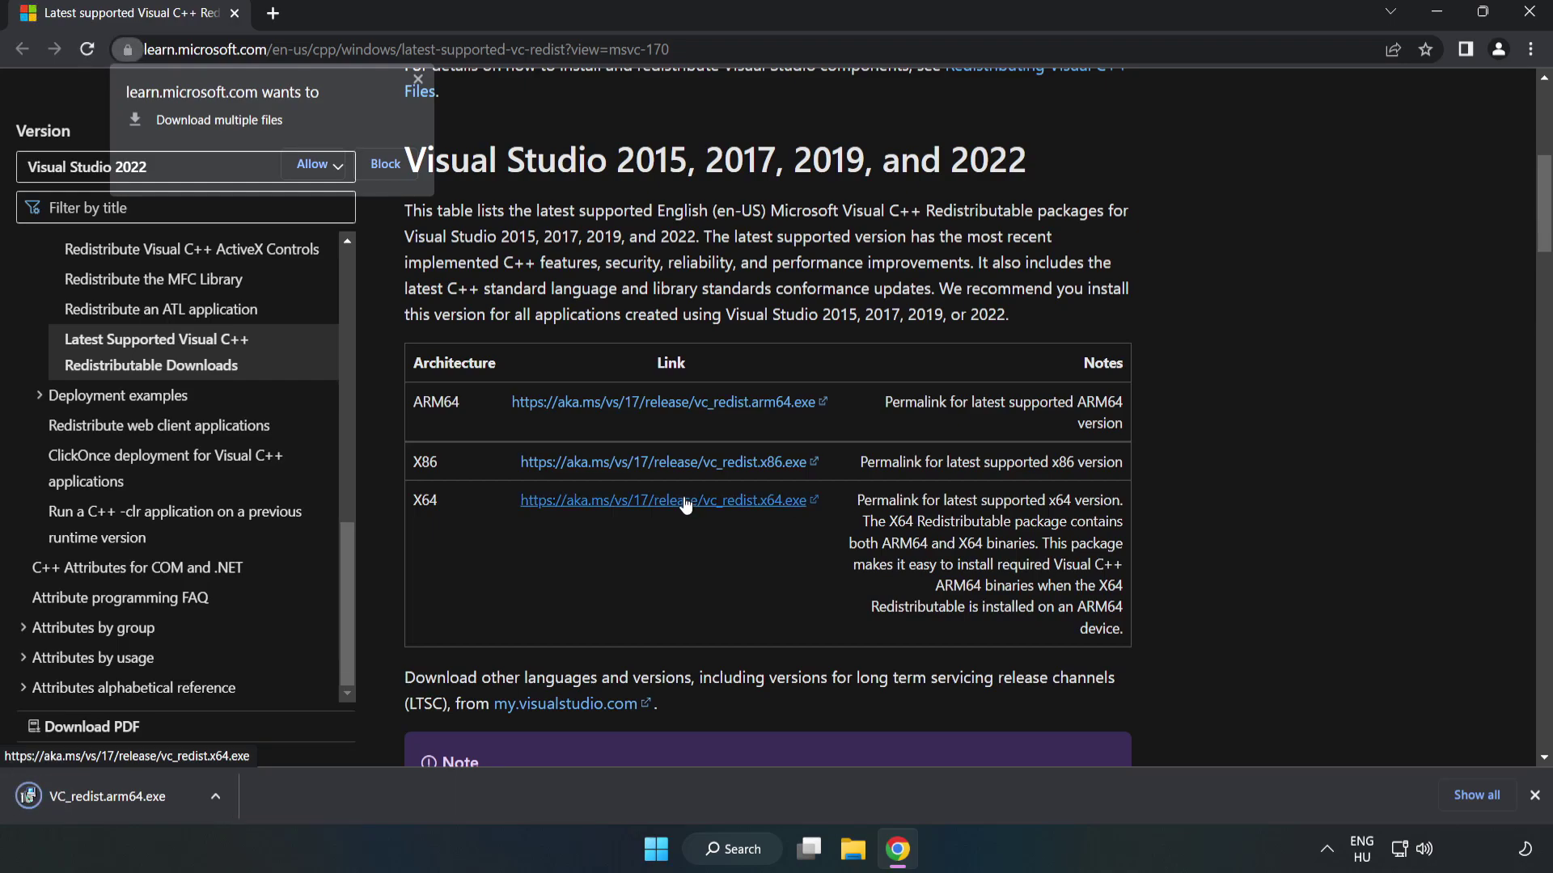
{"action": "left_click", "coordinate": [315, 164]}
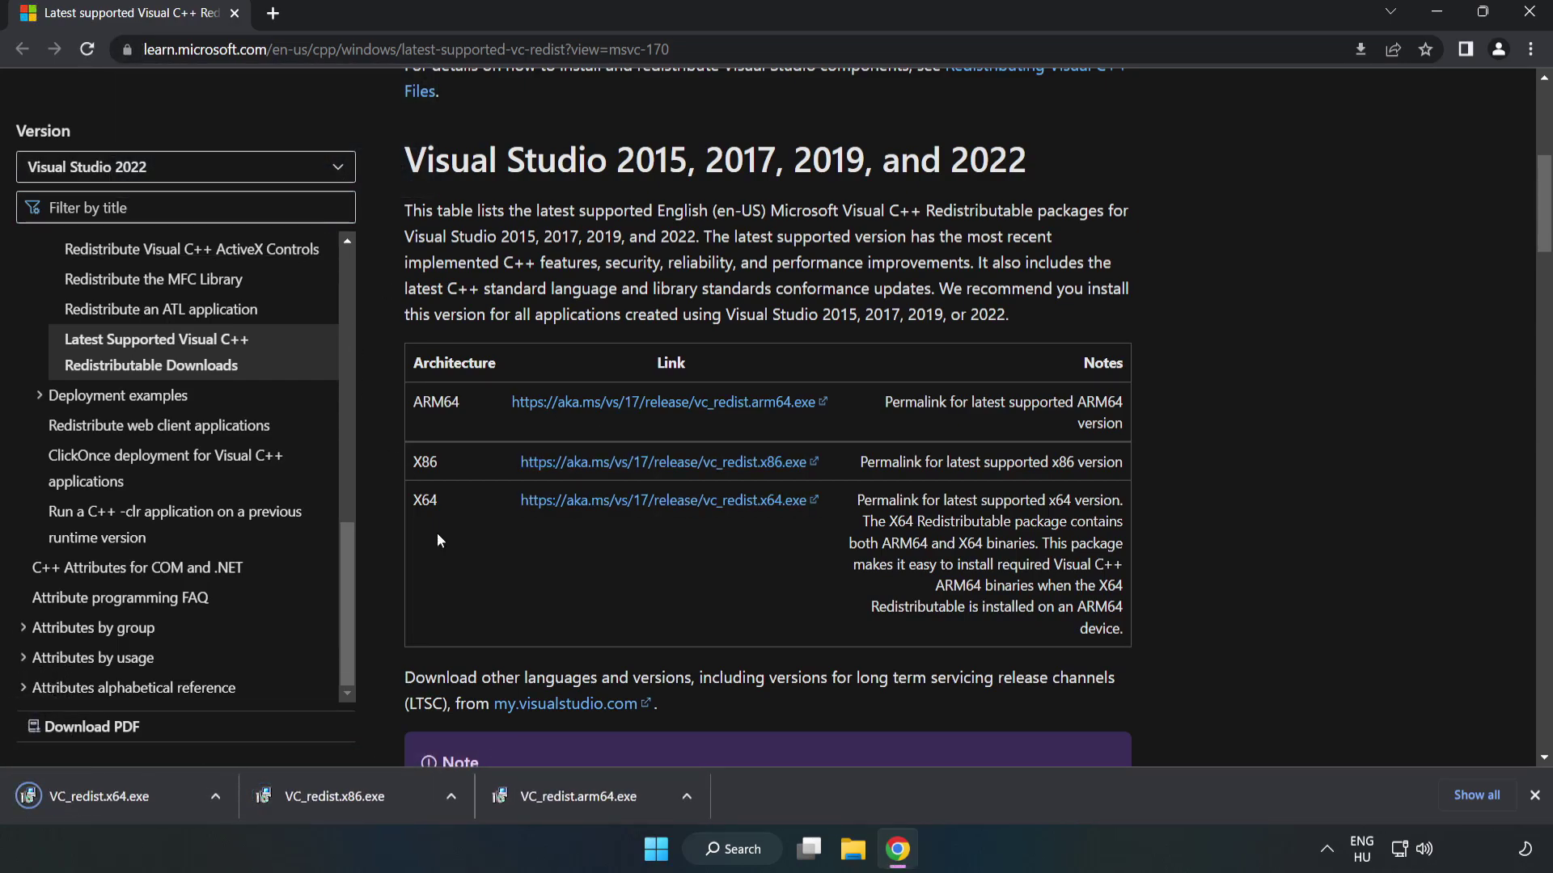
Step: Run VC_redist.arm64.exe, accept the licence, attempt install and close the processor-not-supported failure
{"action": "left_click", "coordinate": [595, 801]}
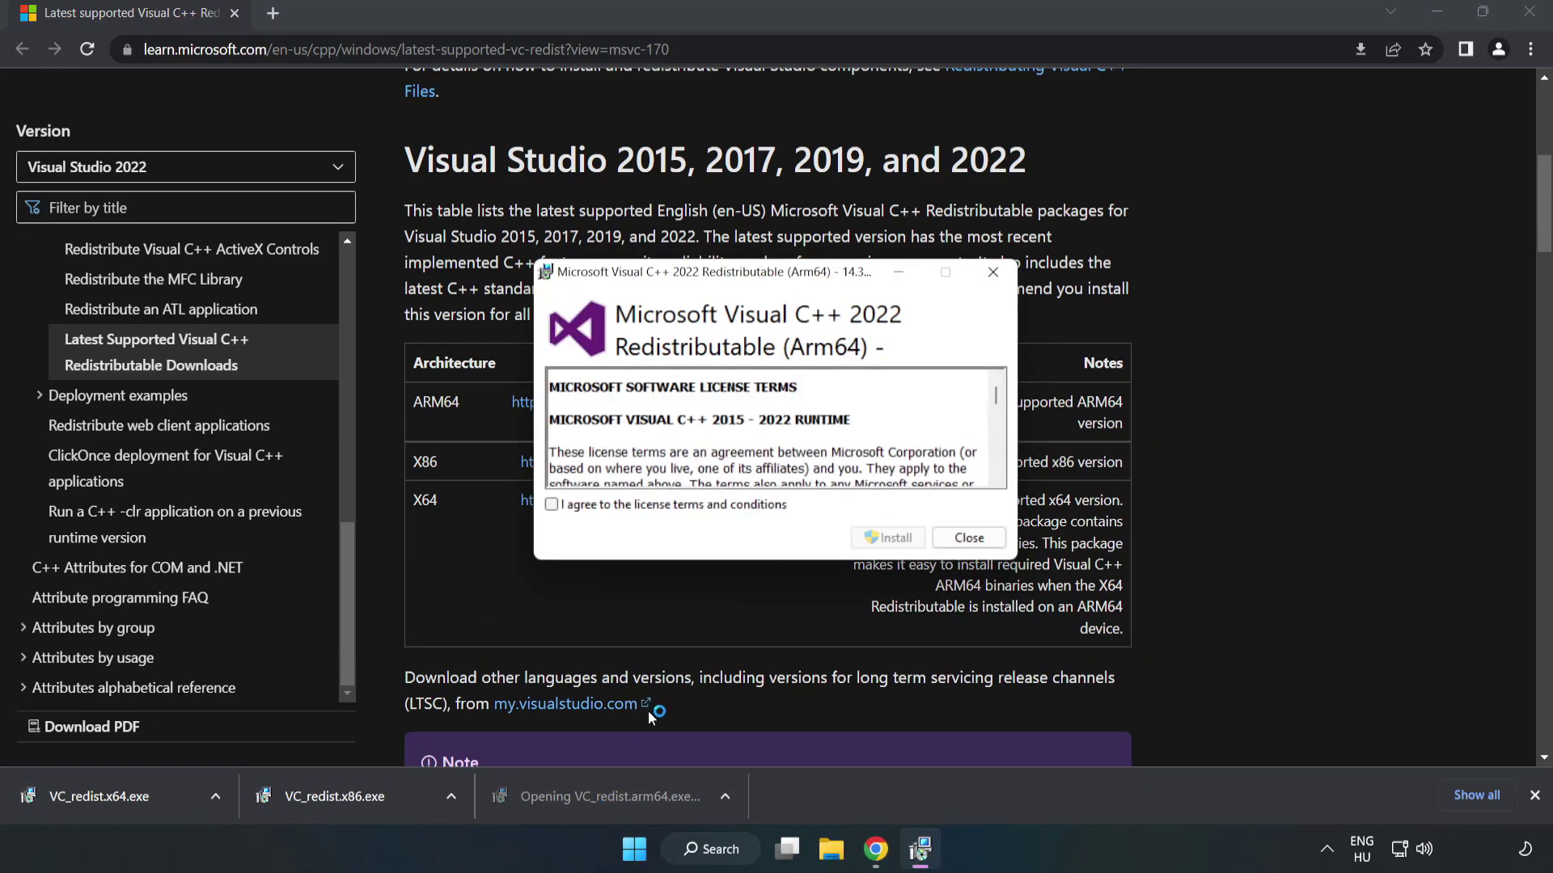
{"action": "scroll", "coordinate": [985, 389], "scroll_direction": "down", "scroll_amount": 10}
{"action": "scroll", "coordinate": [984, 388], "scroll_direction": "down", "scroll_amount": 5}
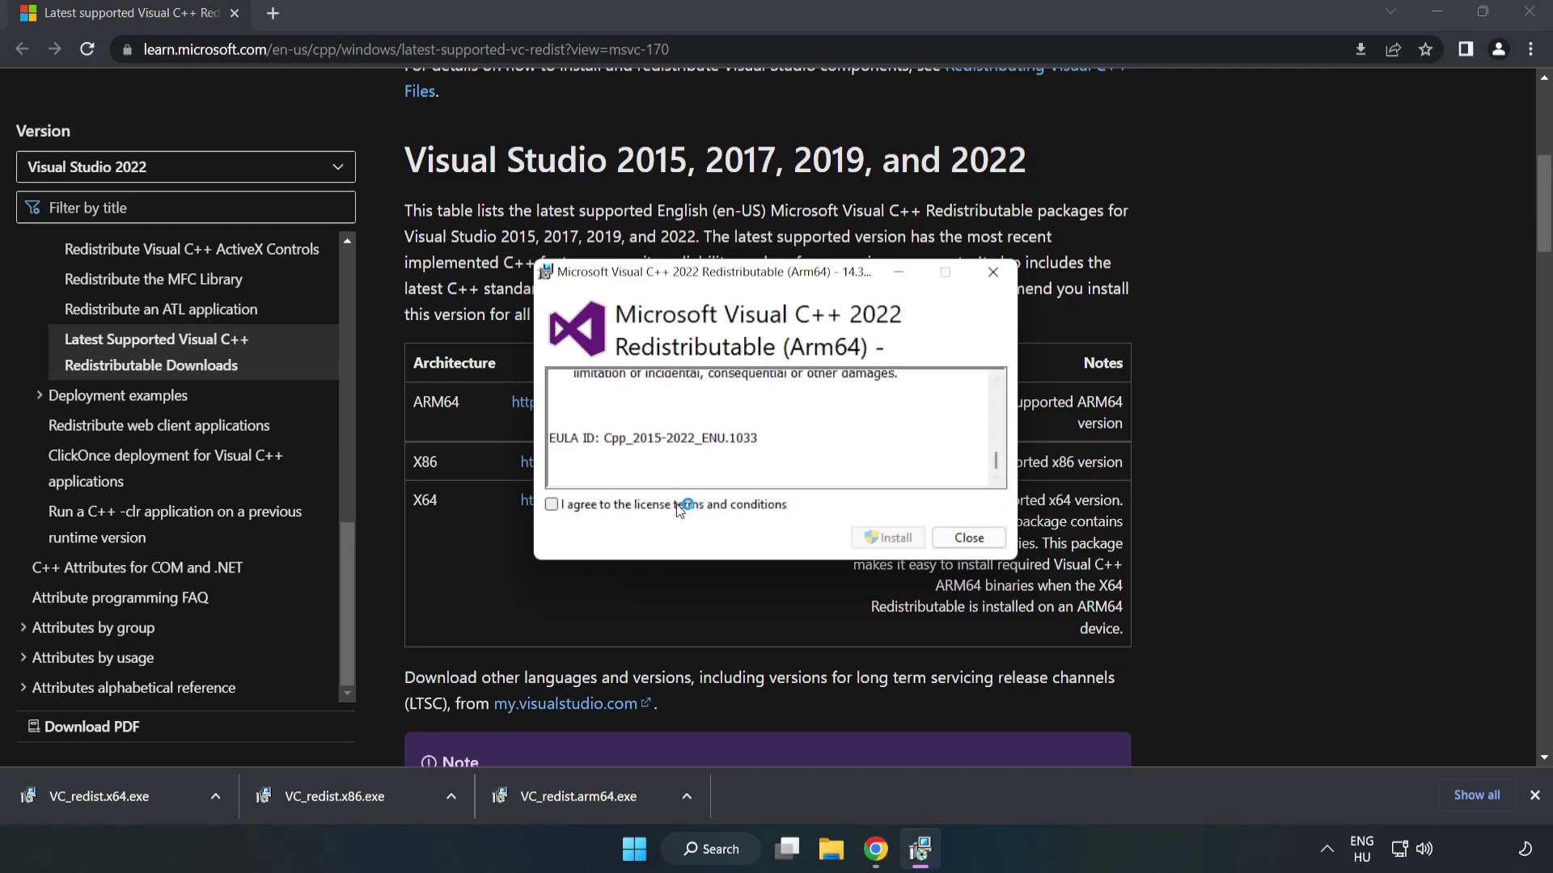
{"action": "left_click", "coordinate": [640, 511]}
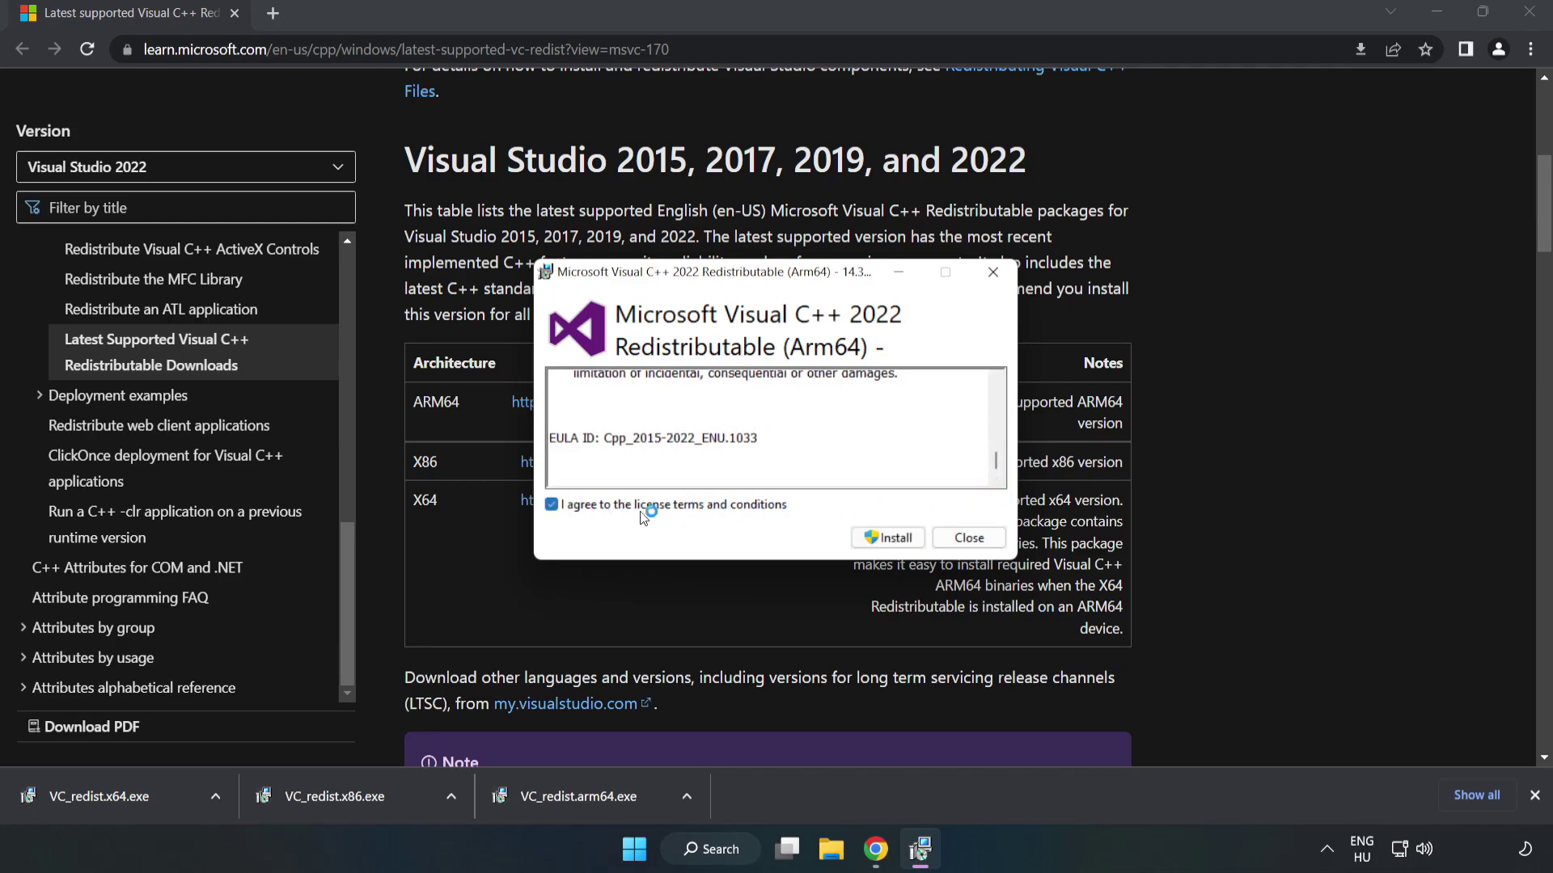
{"action": "left_click", "coordinate": [889, 546]}
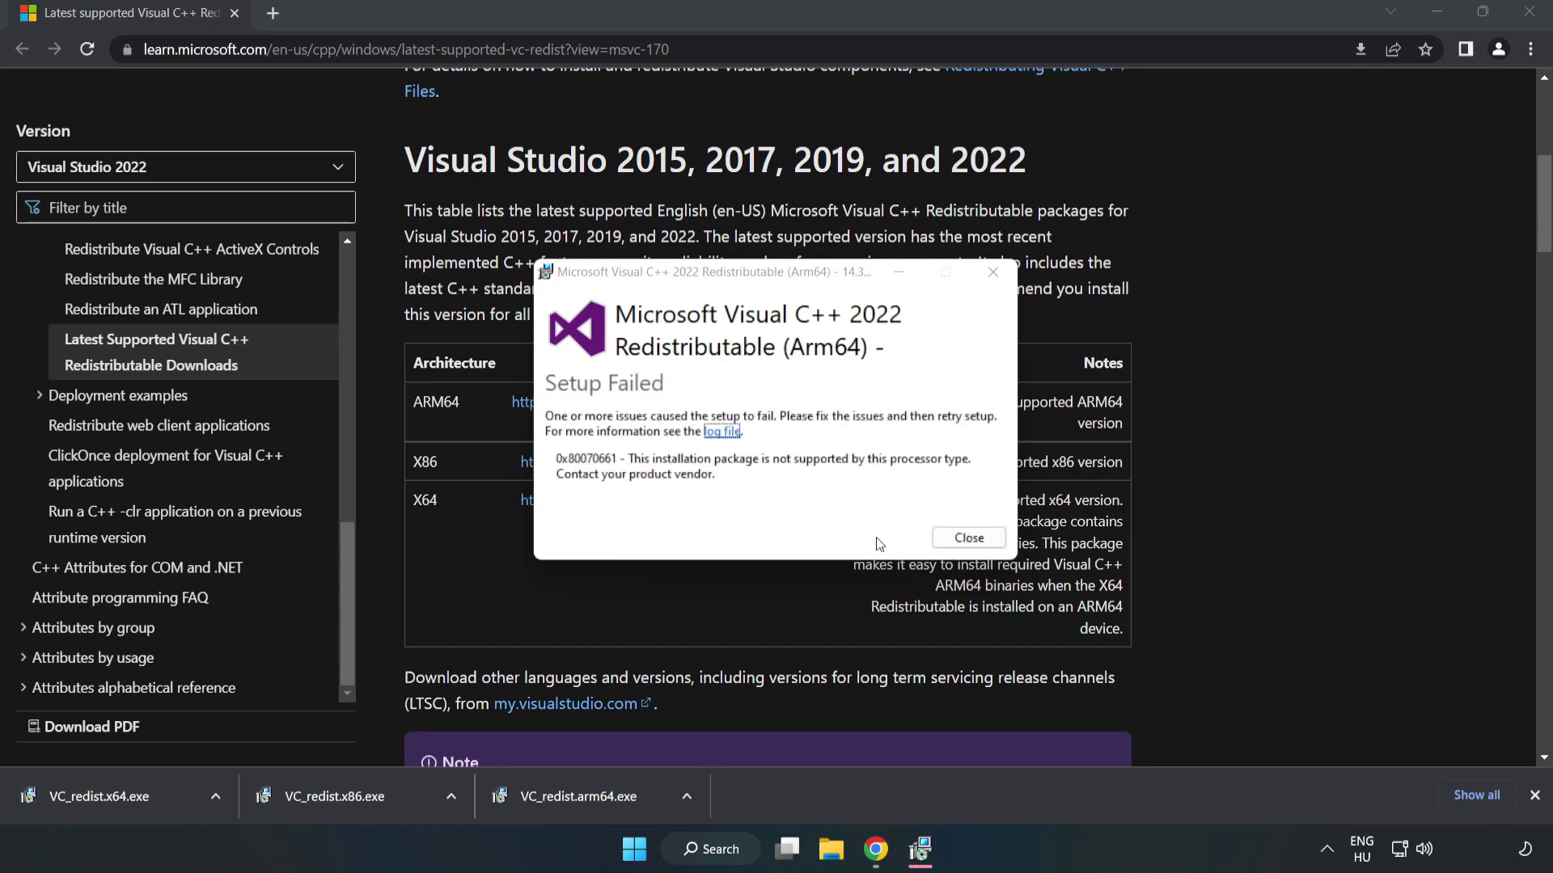
{"action": "left_click", "coordinate": [967, 541]}
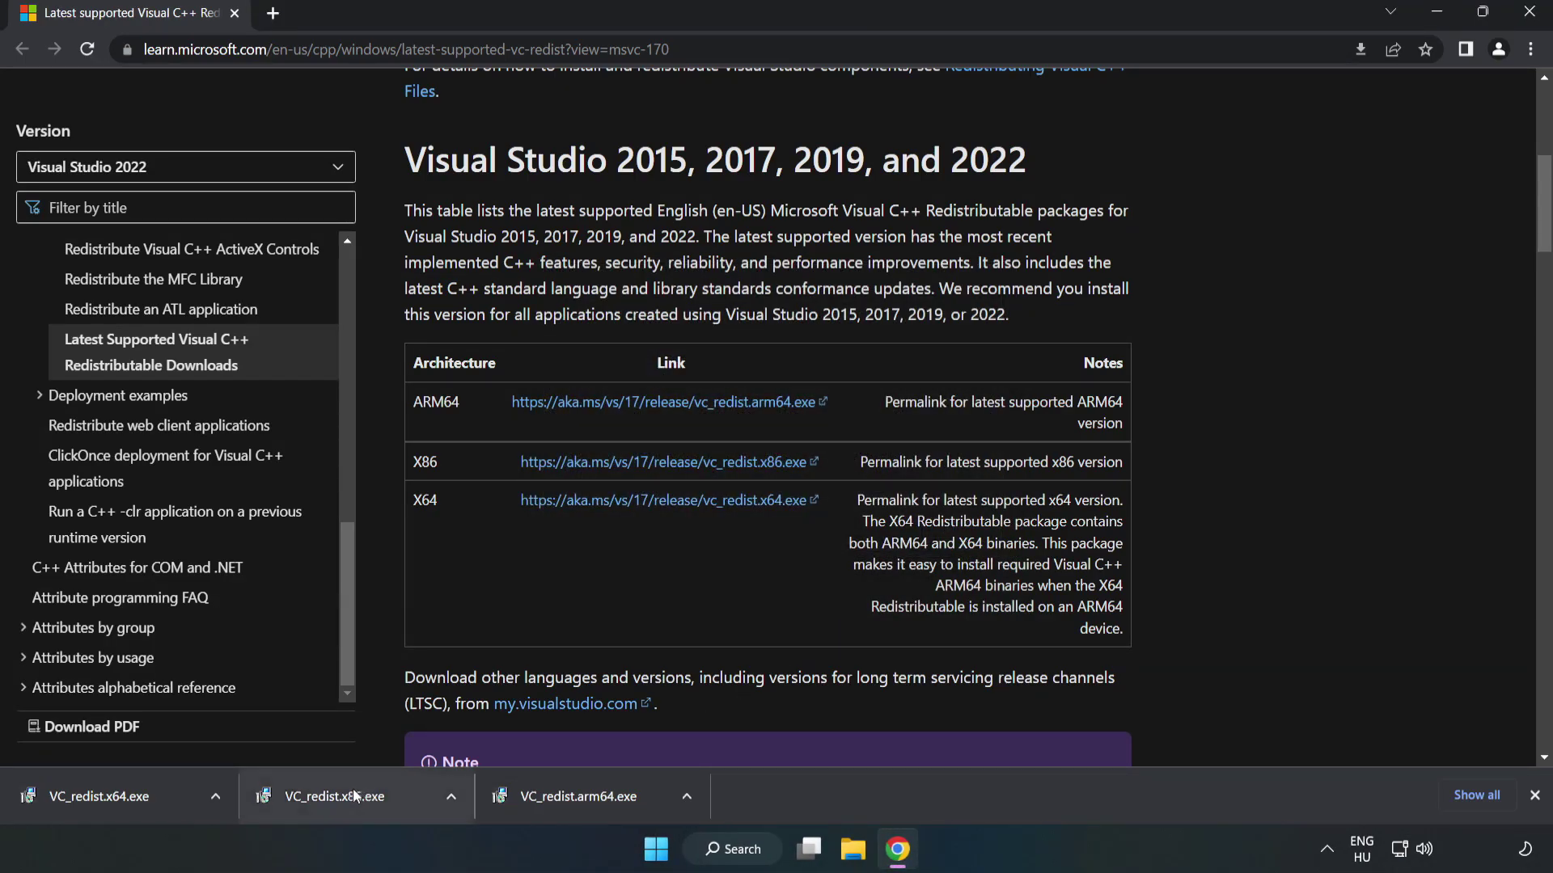
Step: Install VC_redist.x86.exe and VC_redist.x64.exe 2015-2022, closing each successful setup without restarting
{"action": "left_click", "coordinate": [353, 796]}
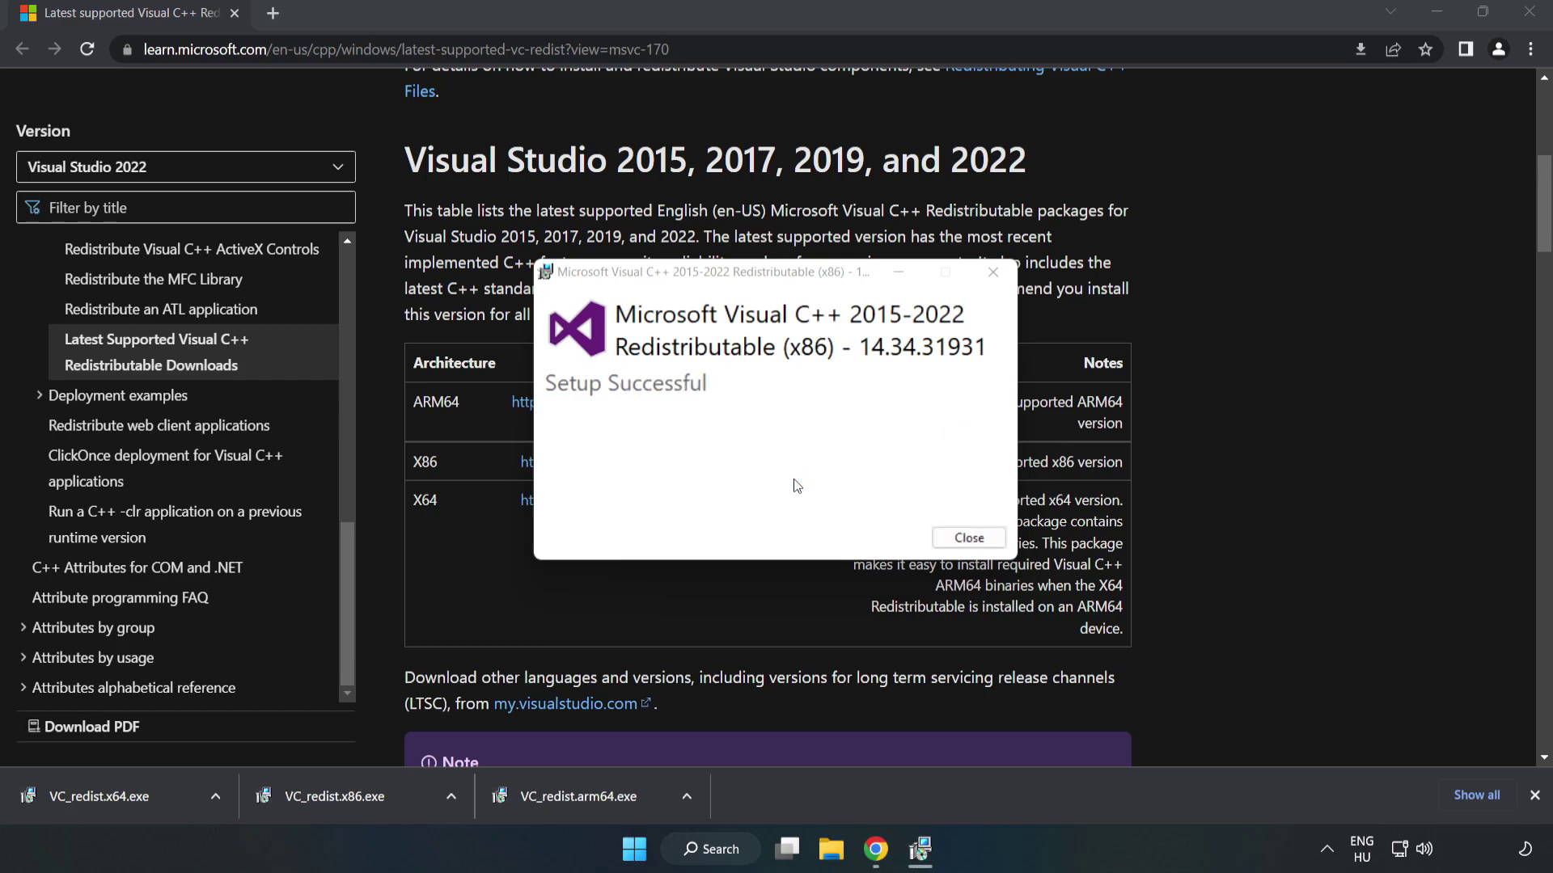
{"action": "left_click", "coordinate": [968, 538]}
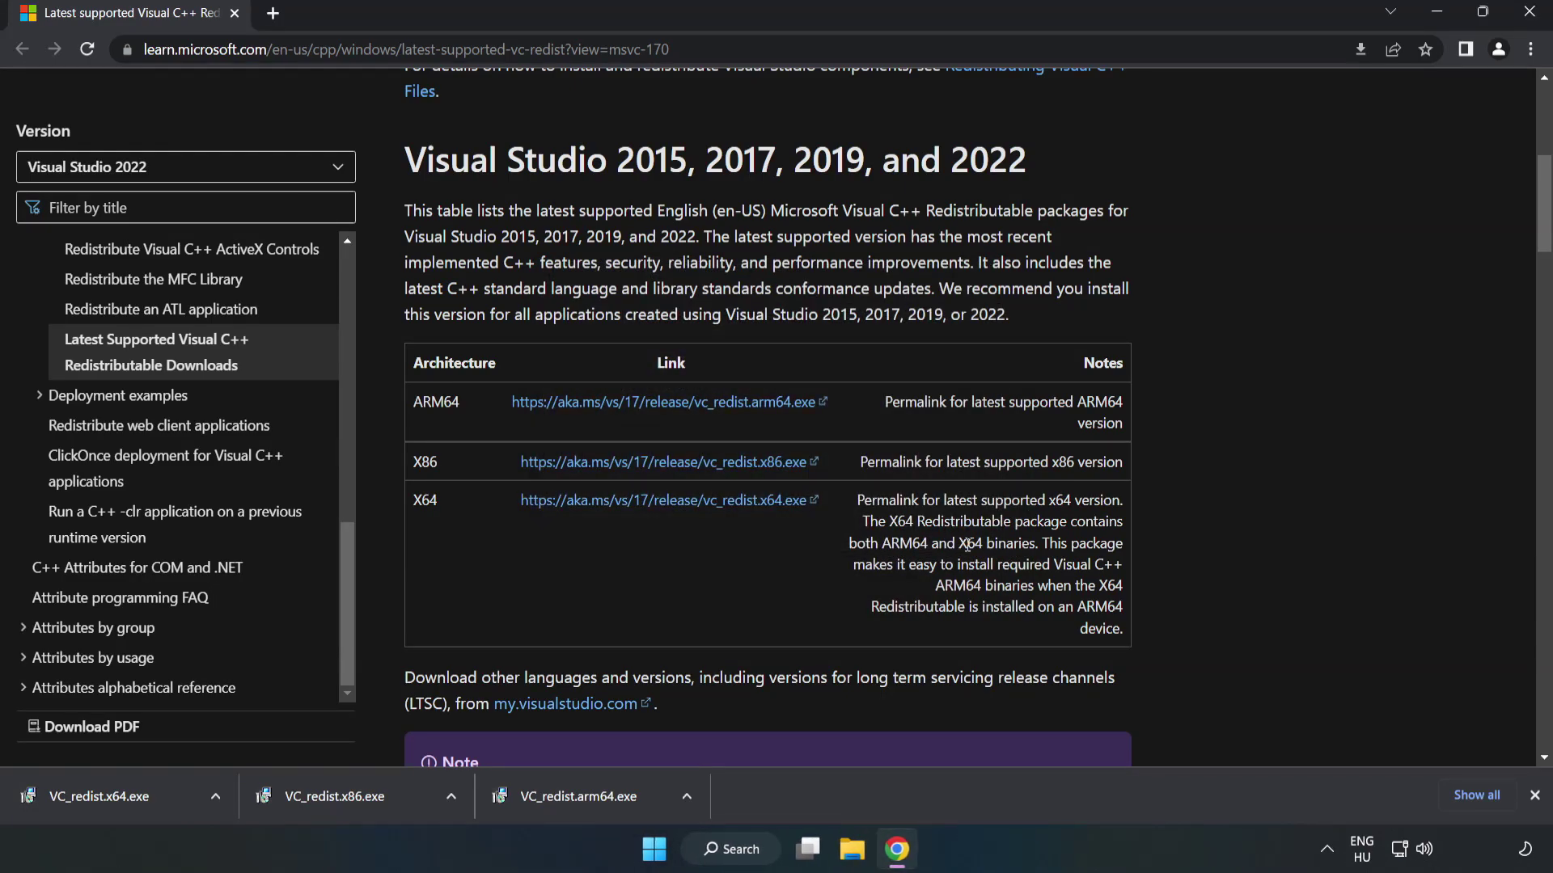
{"action": "left_click", "coordinate": [84, 795]}
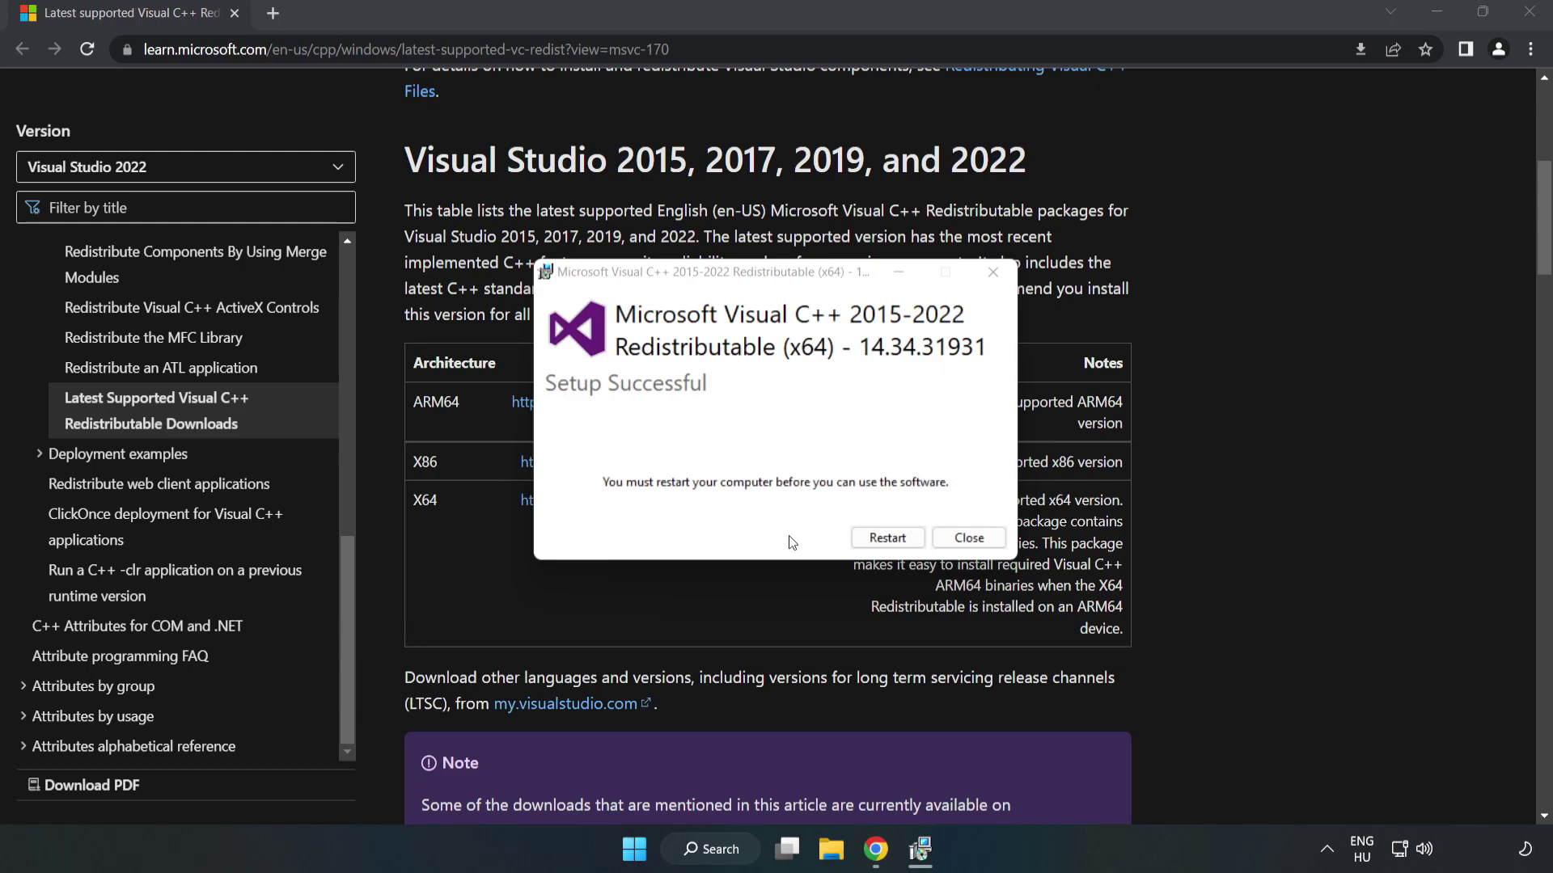
{"action": "left_click", "coordinate": [969, 537]}
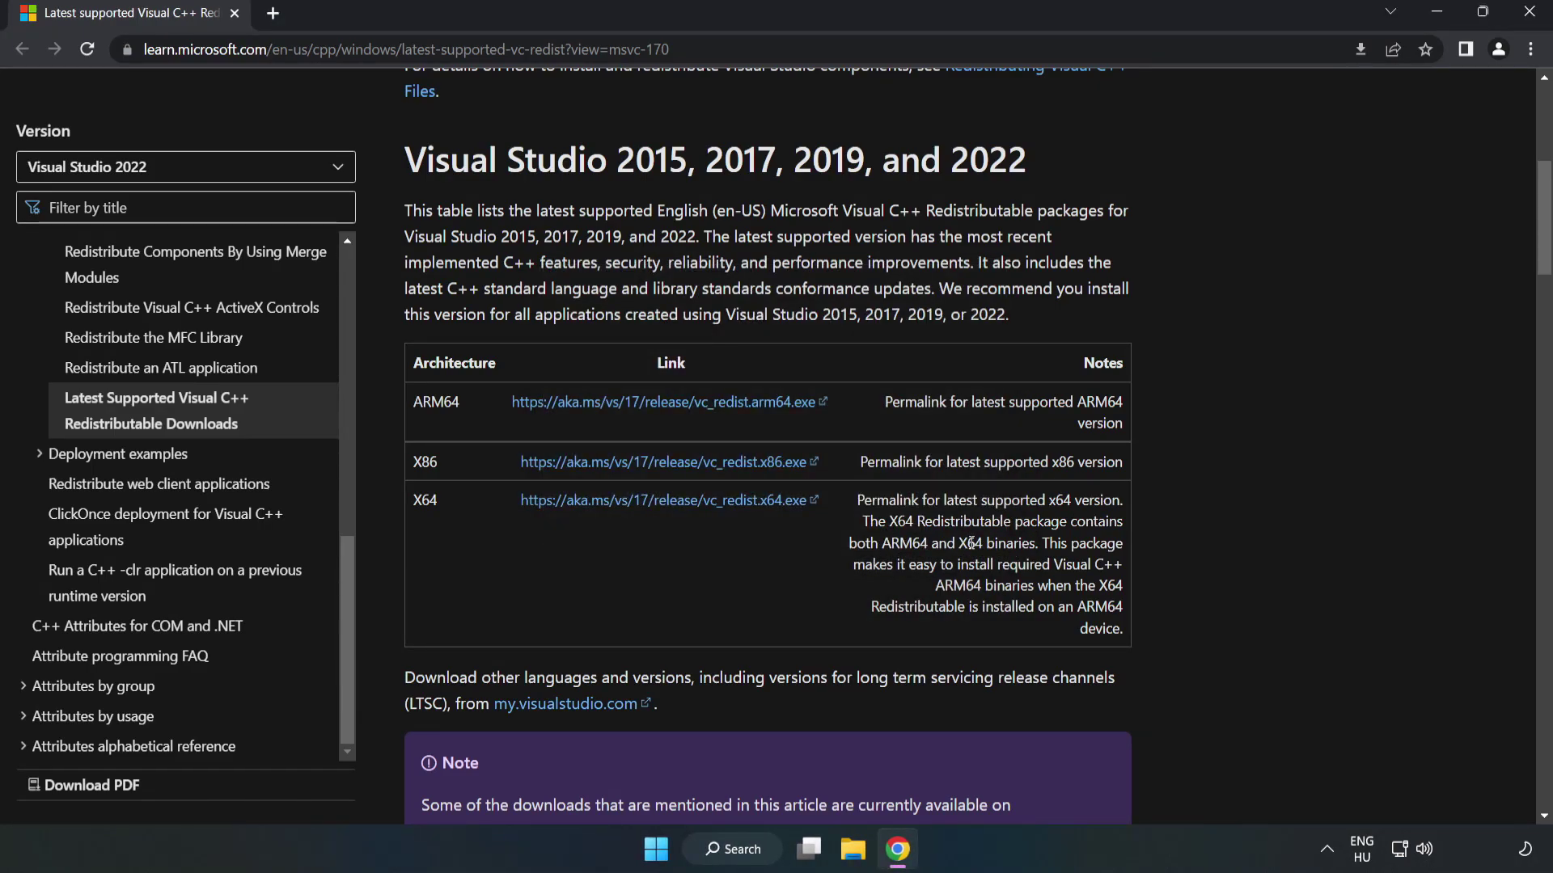
Step: Close Chrome and bring up the Start menu power options to restart the PC
{"action": "left_click", "coordinate": [1530, 18]}
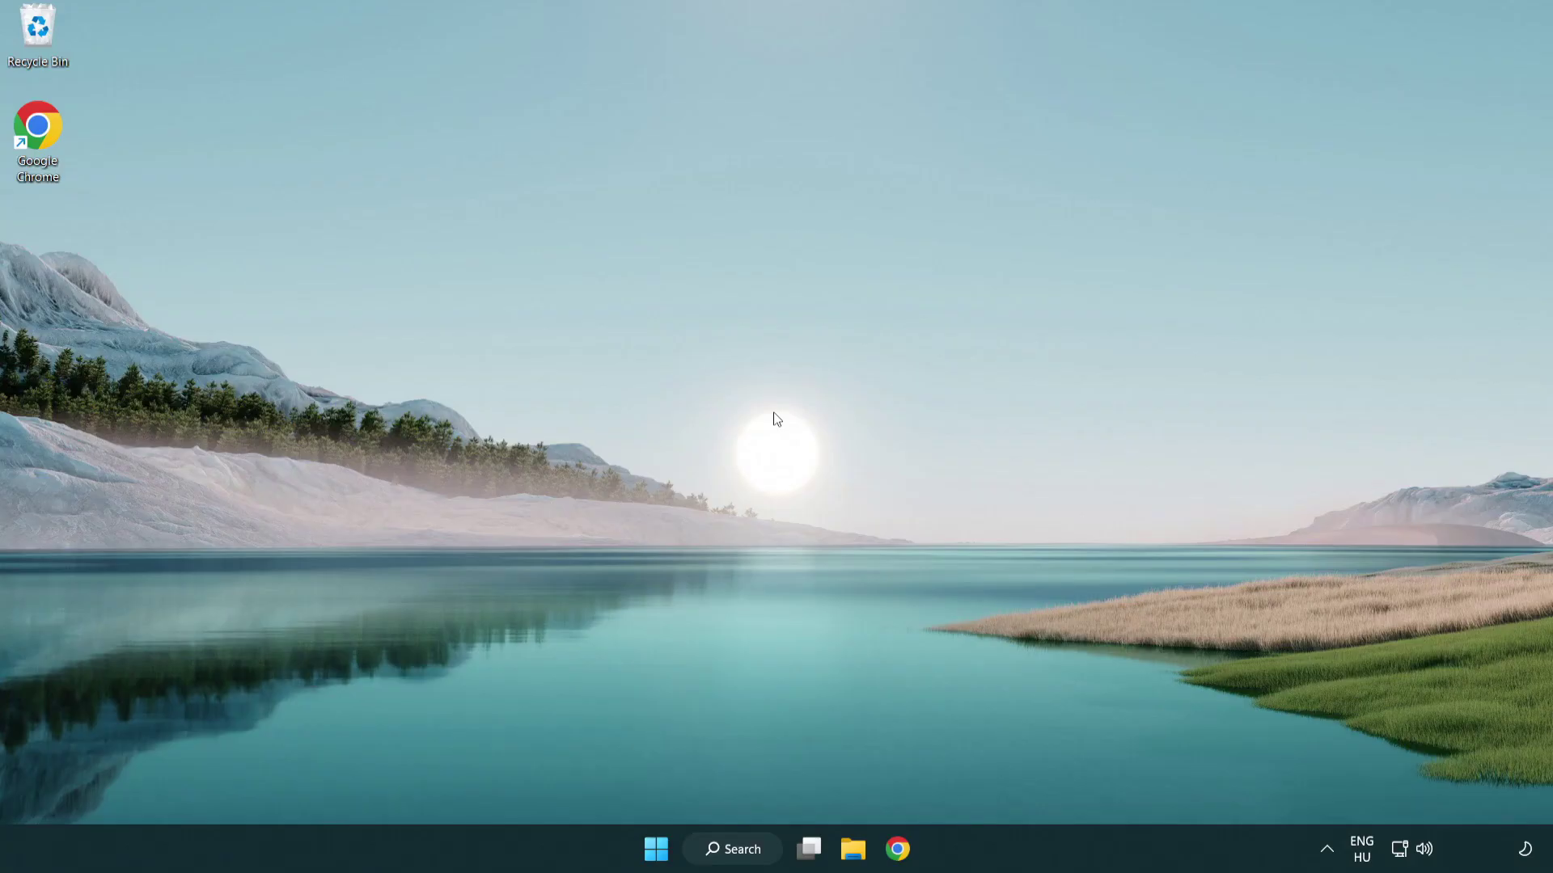
{"action": "left_click", "coordinate": [655, 849]}
{"action": "left_click", "coordinate": [1037, 787]}
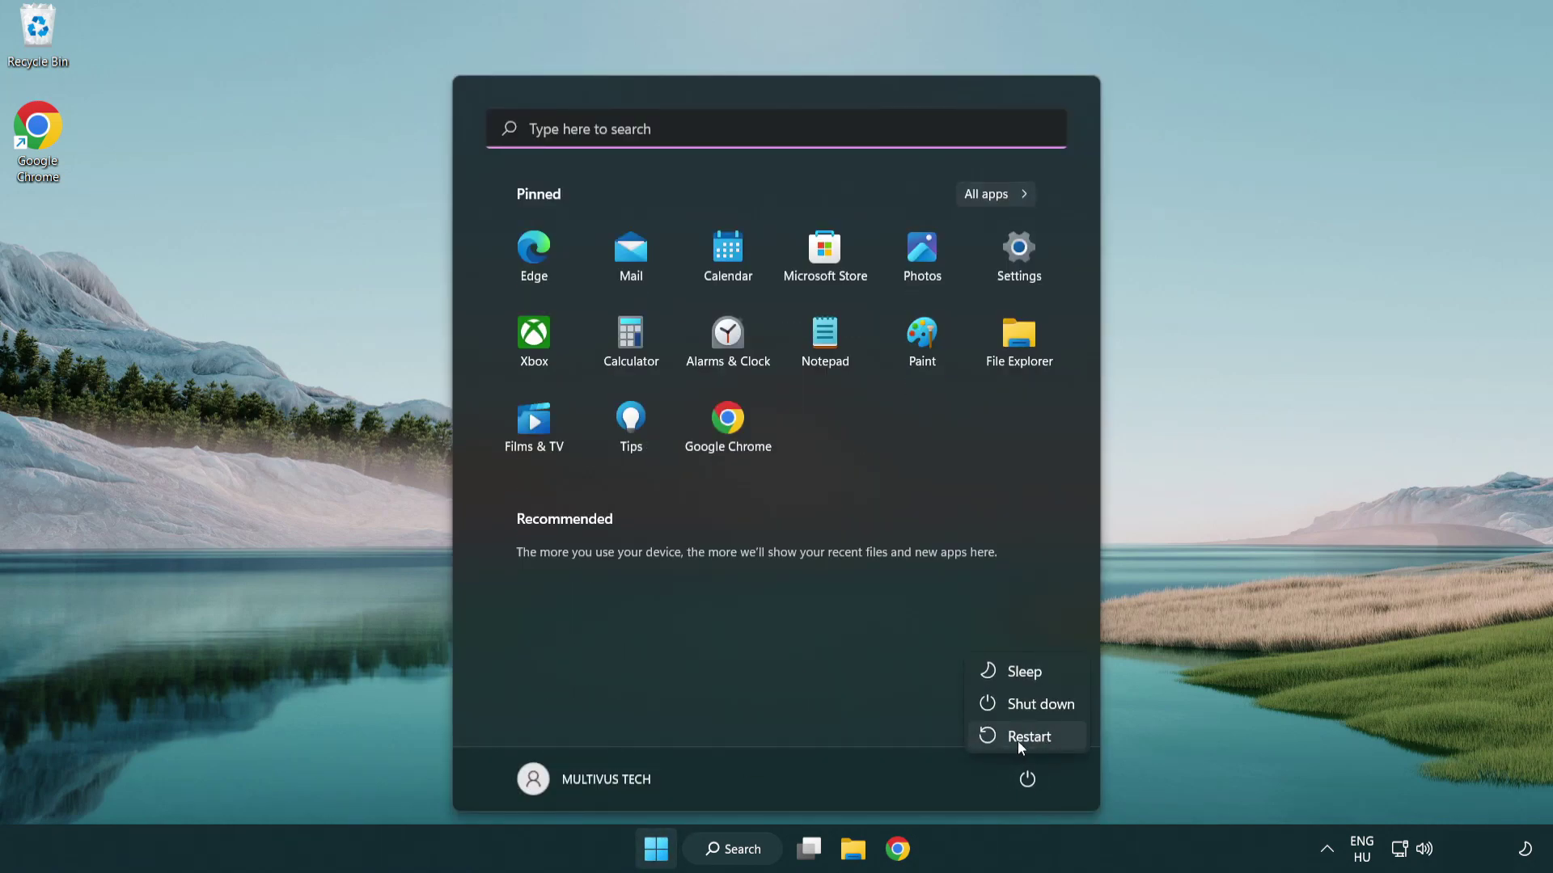